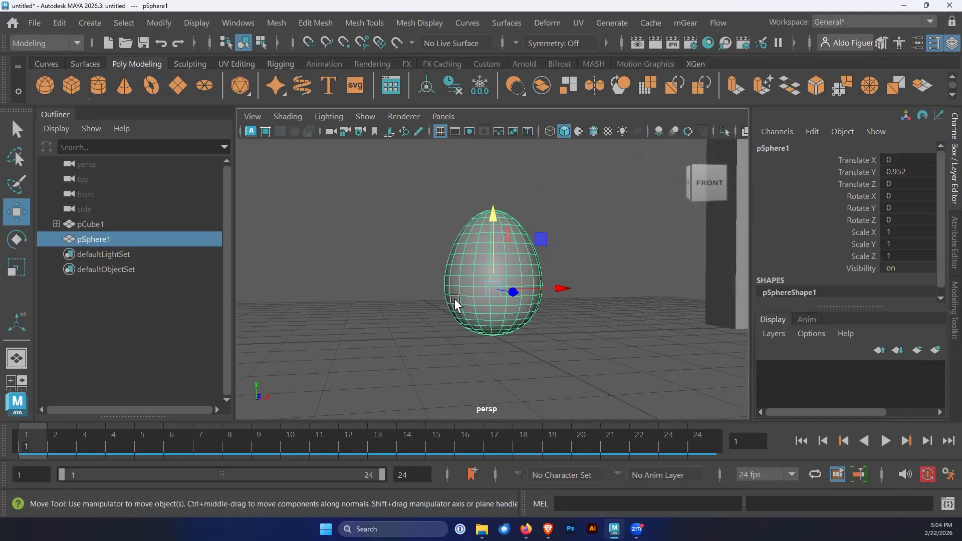
# Step: Play the bending animation of the tall box, viewing it from an angle, and return to frame 1
pyautogui.keyDown('alt'); pyautogui.moveTo(605, 326); pyautogui.dragTo(471, 345, button='middle'); pyautogui.keyUp('alt')
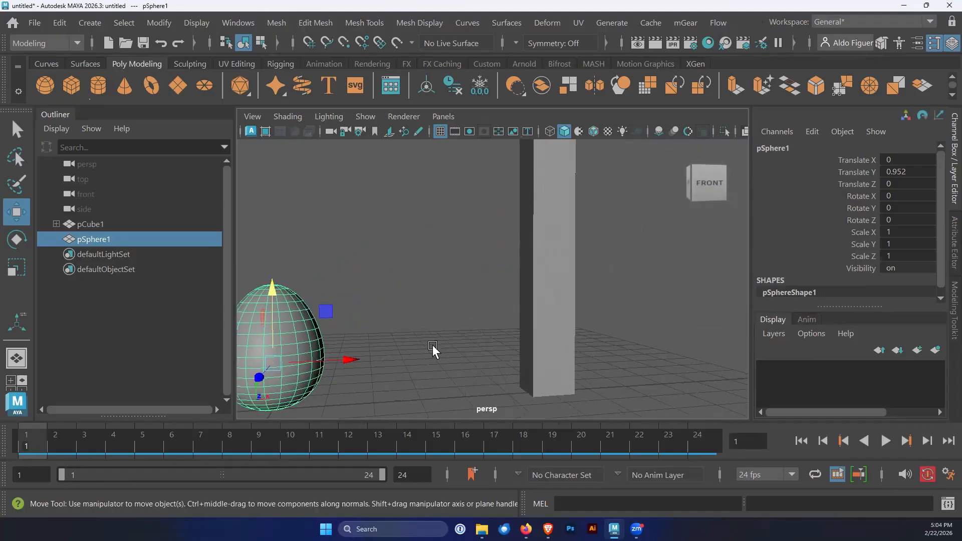
pyautogui.scroll(-5, 433, 343)
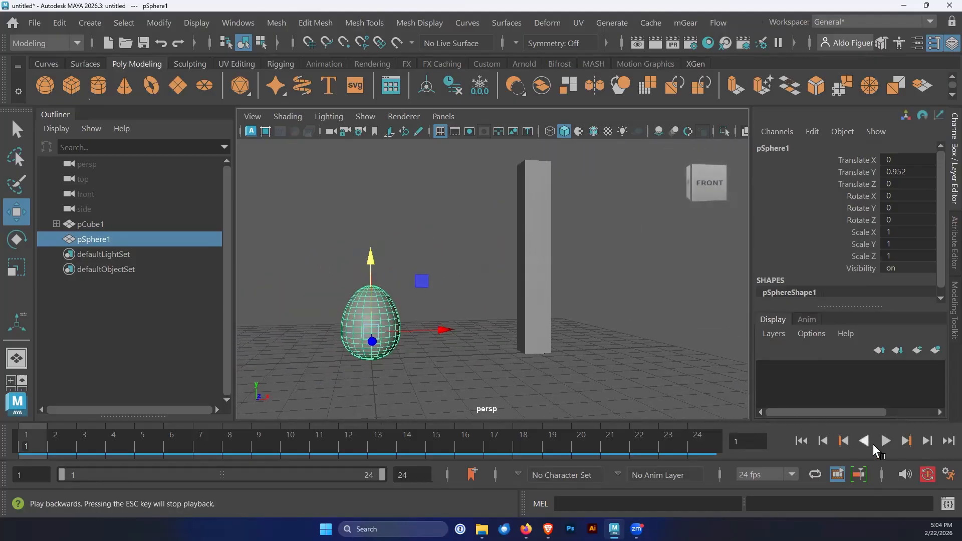
pyautogui.click(885, 441)
pyautogui.keyDown('alt'); pyautogui.moveTo(629, 332); pyautogui.dragTo(656, 339); pyautogui.keyUp('alt')
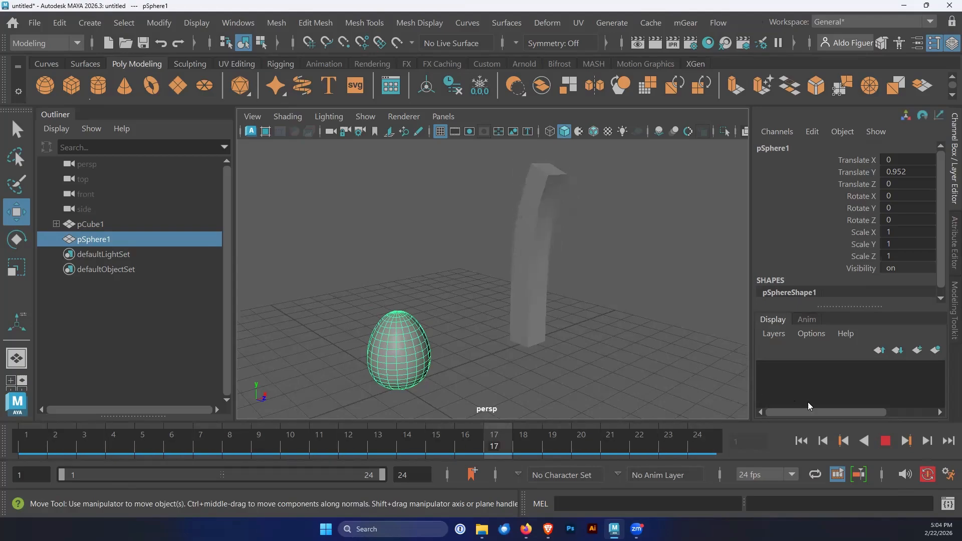
pyautogui.click(885, 441)
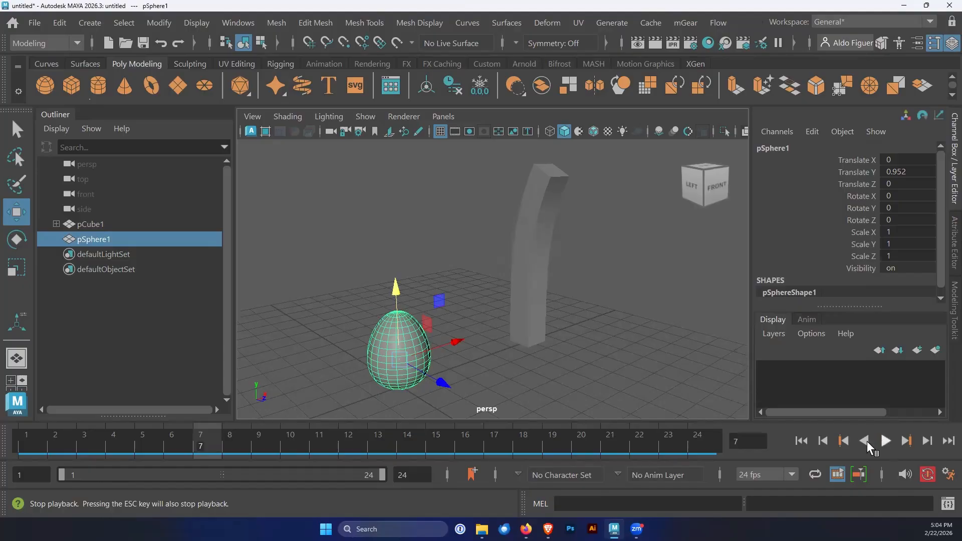
pyautogui.click(801, 441)
# Step: Hide the tall box pCube1 and the egg-shaped pSphere1
pyautogui.click(90, 224)
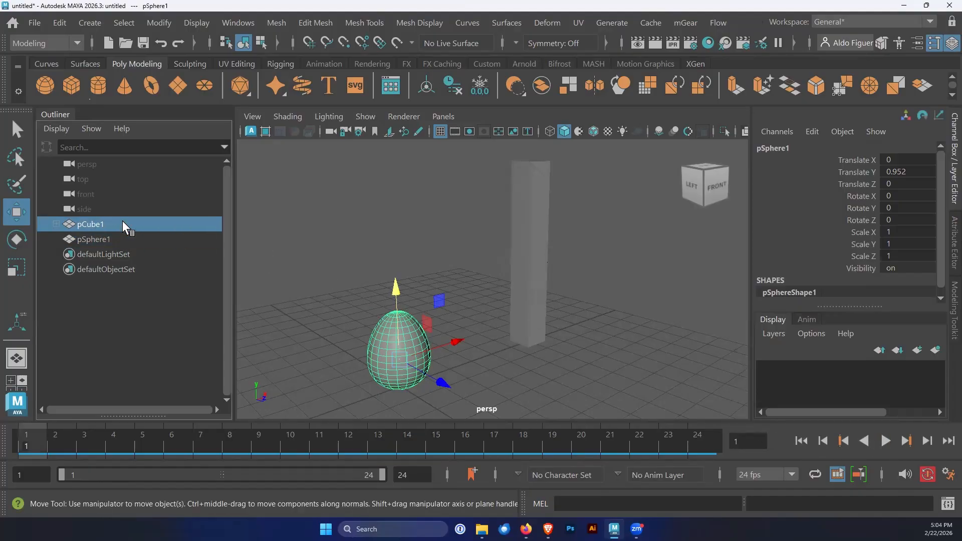
pyautogui.keyDown('ctrl'); pyautogui.click(109, 237); pyautogui.keyUp('ctrl')
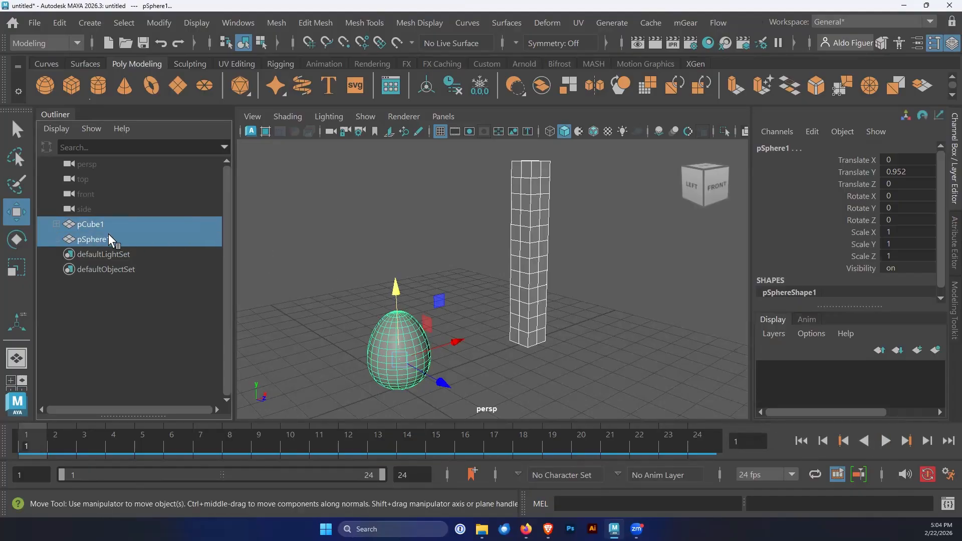
pyautogui.hotkey('ctrl', 'h')
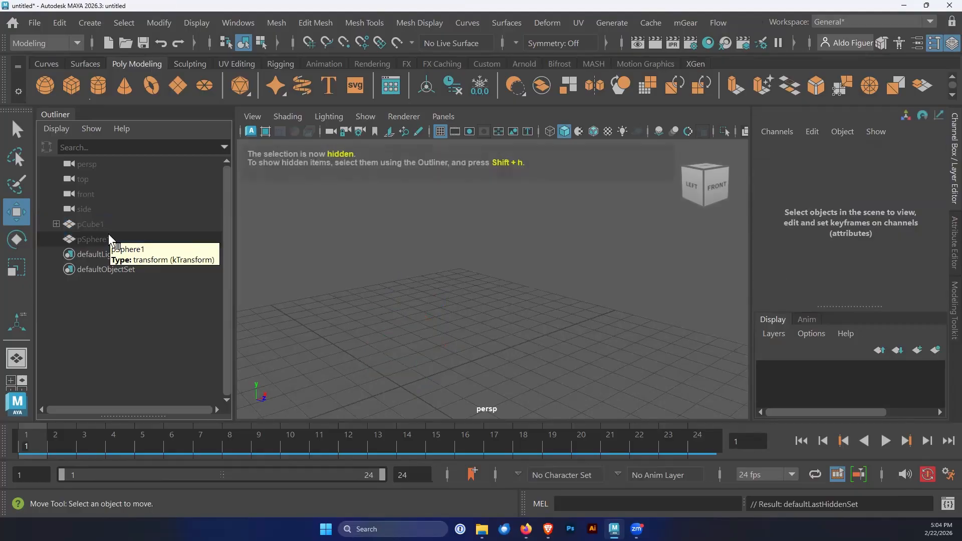
# Step: Create a polygon sphere with reset options: radius 1, 20 axis divisions and 20 height divisions
pyautogui.keyDown('alt'); pyautogui.moveTo(505, 251); pyautogui.dragTo(464, 258); pyautogui.keyUp('alt')
pyautogui.click(94, 25)
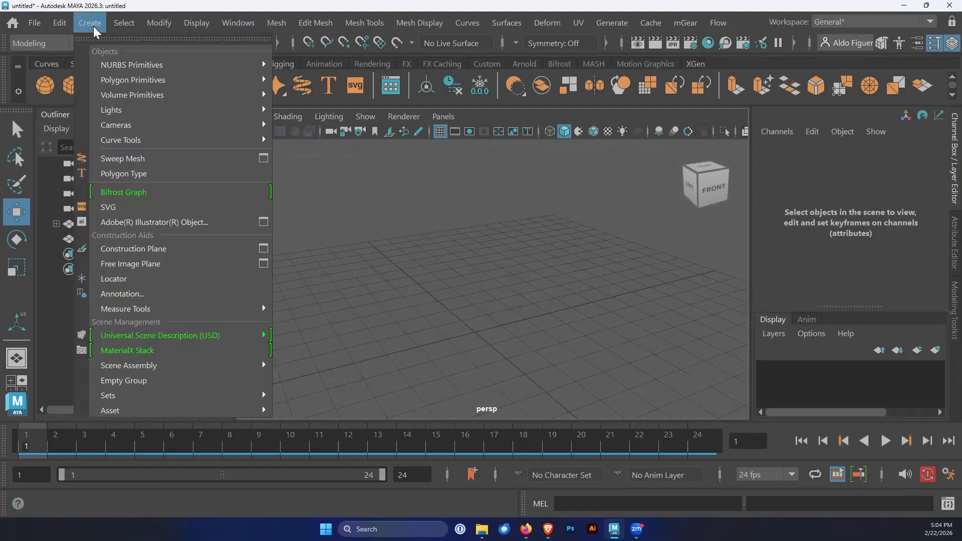
pyautogui.moveTo(107, 79)
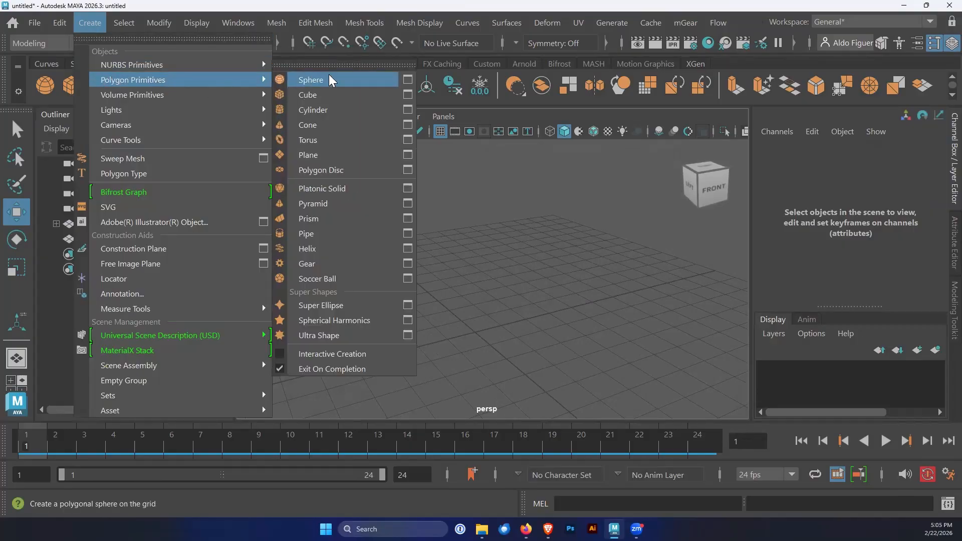
pyautogui.click(409, 80)
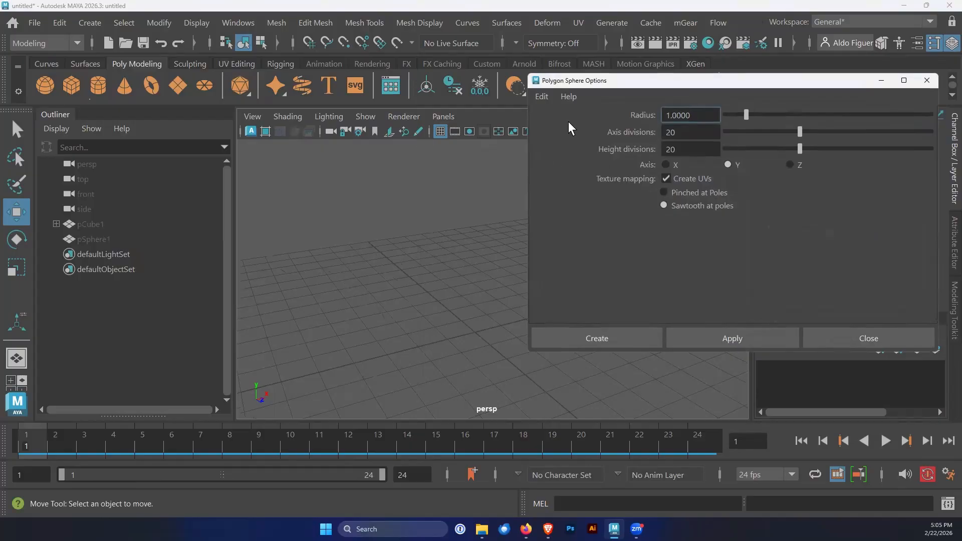
pyautogui.click(544, 97)
pyautogui.click(552, 128)
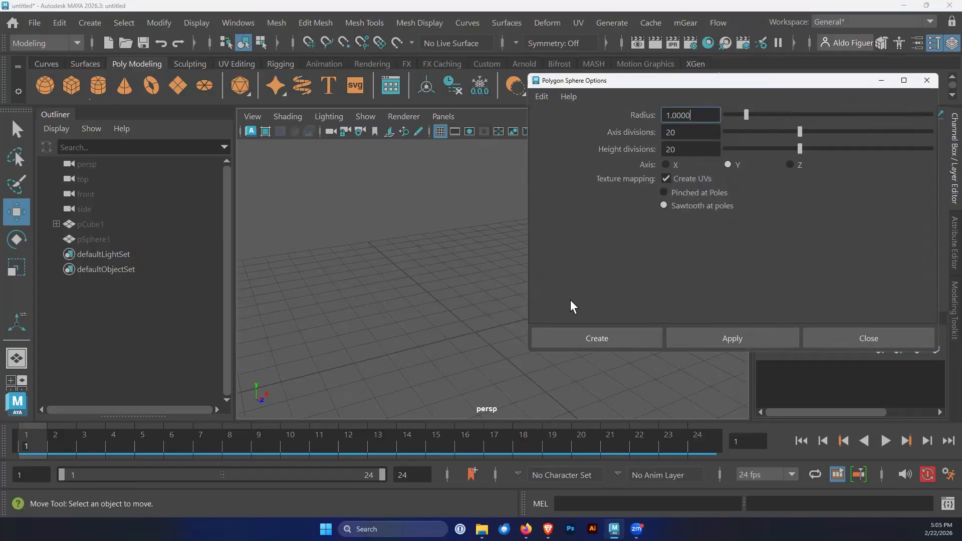
pyautogui.click(595, 339)
# Step: Raise the new sphere above the grid to a Translate Y of 1.132
pyautogui.keyDown('alt'); pyautogui.moveTo(506, 346); pyautogui.dragTo(501, 328); pyautogui.keyUp('alt')
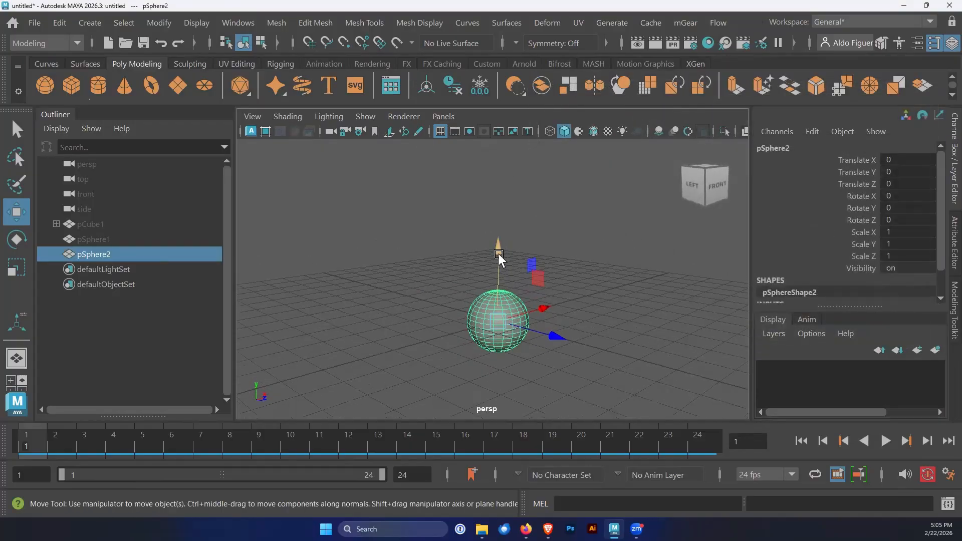
pyautogui.moveTo(501, 253); pyautogui.dragTo(382, 260)
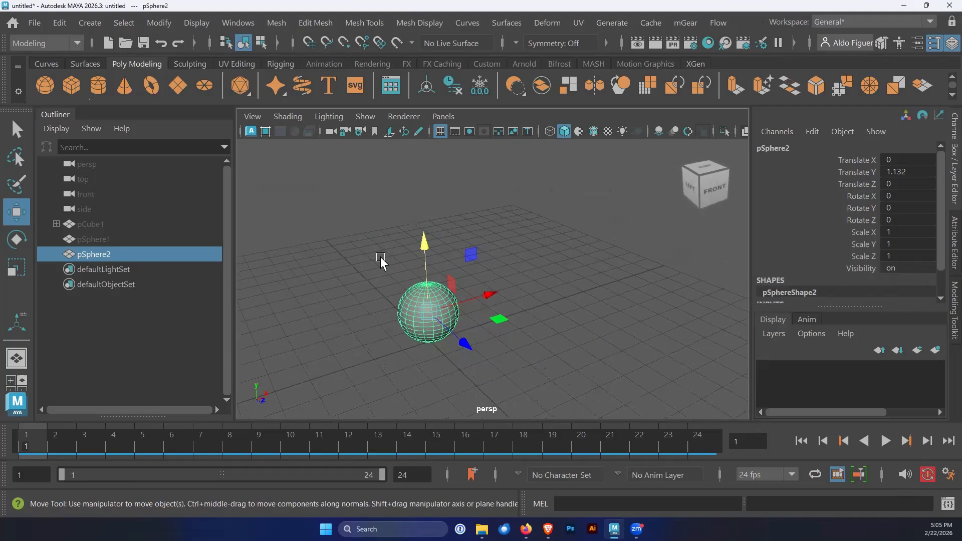
pyautogui.keyDown('alt'); pyautogui.moveTo(405, 333); pyautogui.dragTo(421, 302); pyautogui.keyUp('alt')
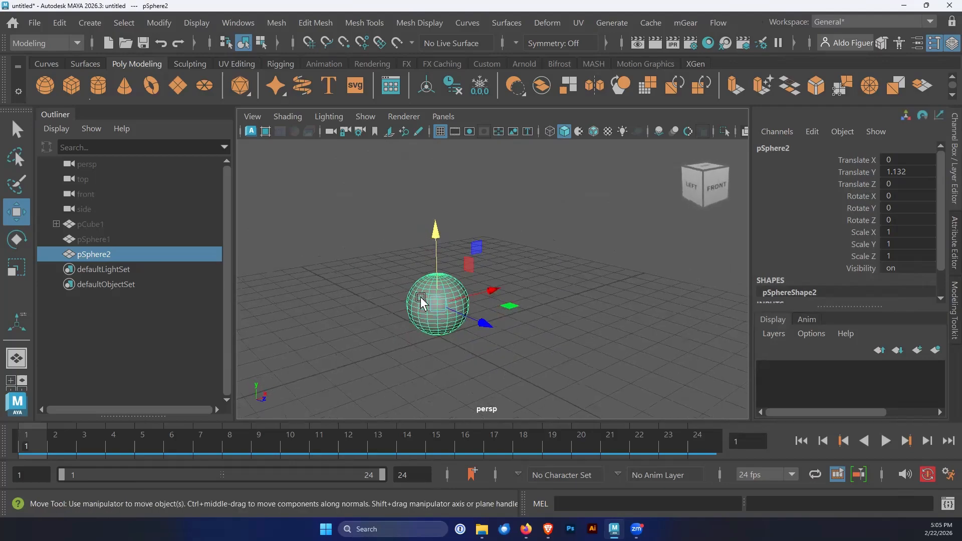
# Step: Try pulling the sphere's uppermost vertex rings upward in vertex mode, and return to object mode
pyautogui.moveTo(421, 298); pyautogui.dragTo(343, 96, button='right')
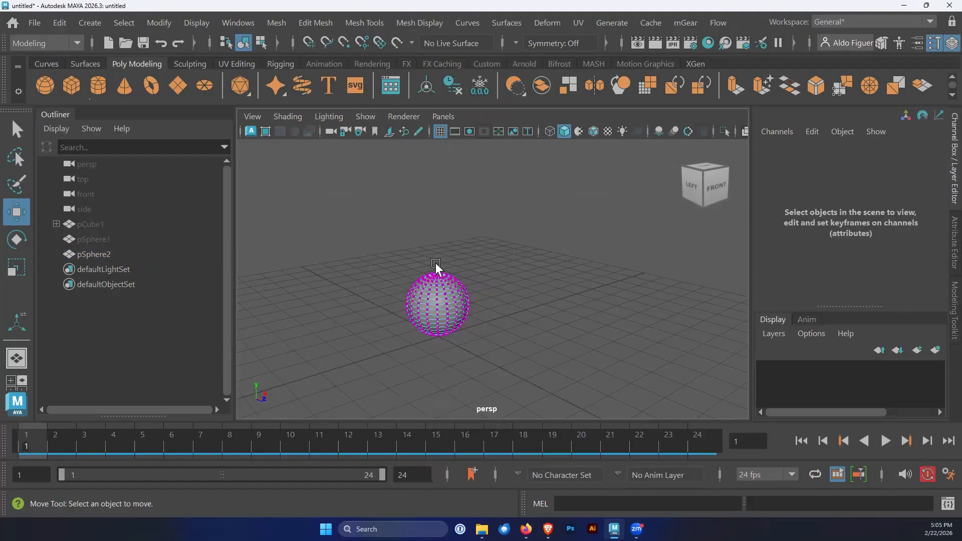
pyautogui.scroll(10, 307, 309)
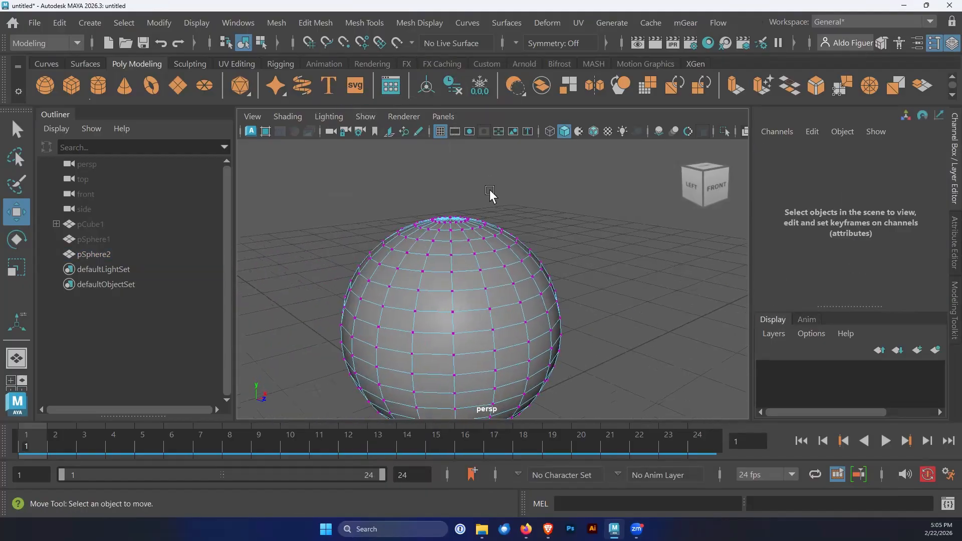
pyautogui.keyDown('alt'); pyautogui.moveTo(471, 225); pyautogui.dragTo(474, 216); pyautogui.keyUp('alt')
pyautogui.keyDown('alt'); pyautogui.moveTo(476, 211); pyautogui.dragTo(469, 222, button='middle'); pyautogui.keyUp('alt')
pyautogui.moveTo(507, 170); pyautogui.dragTo(406, 211)
pyautogui.keyDown('alt'); pyautogui.moveTo(422, 227); pyautogui.dragTo(410, 284, button='middle'); pyautogui.keyUp('alt')
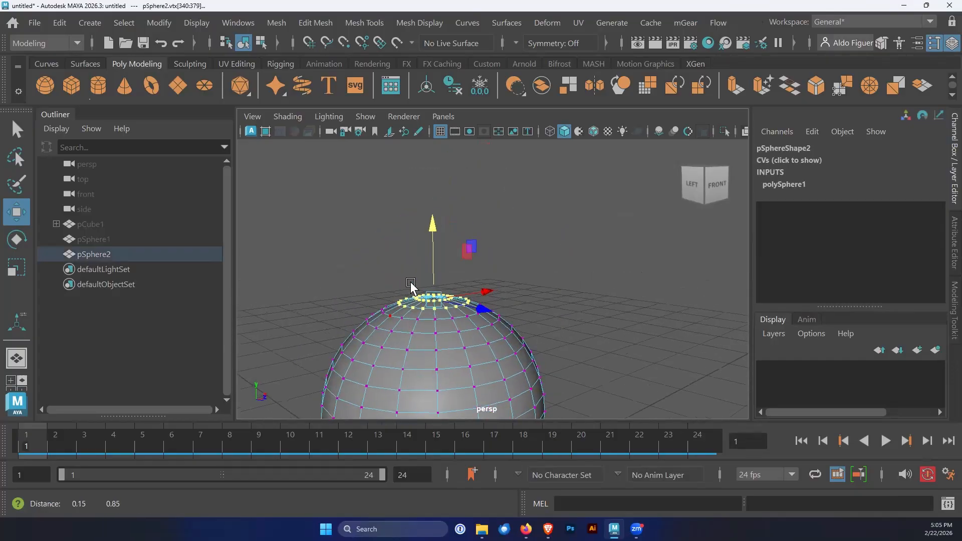
pyautogui.moveTo(433, 232); pyautogui.dragTo(434, 215)
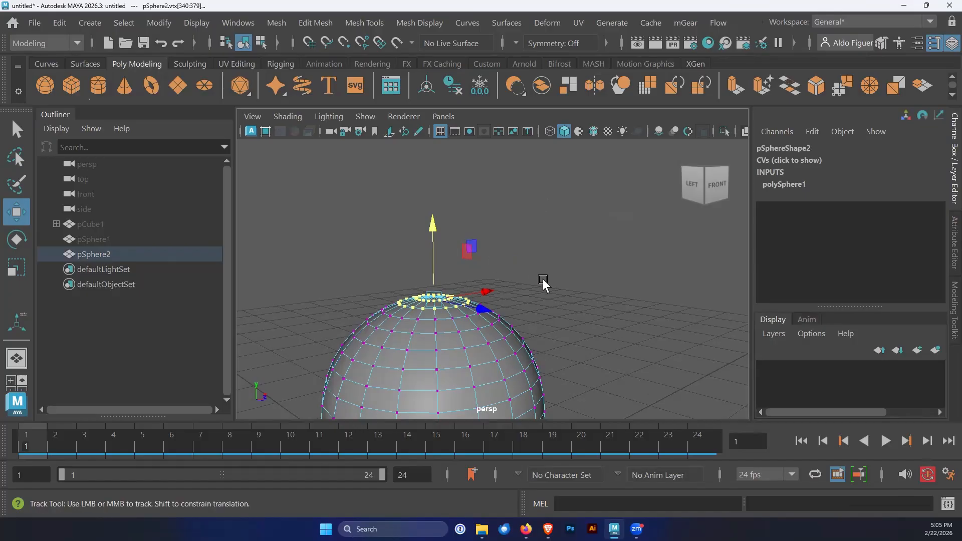
pyautogui.keyDown('alt'); pyautogui.moveTo(543, 281); pyautogui.dragTo(540, 243, button='middle'); pyautogui.keyUp('alt')
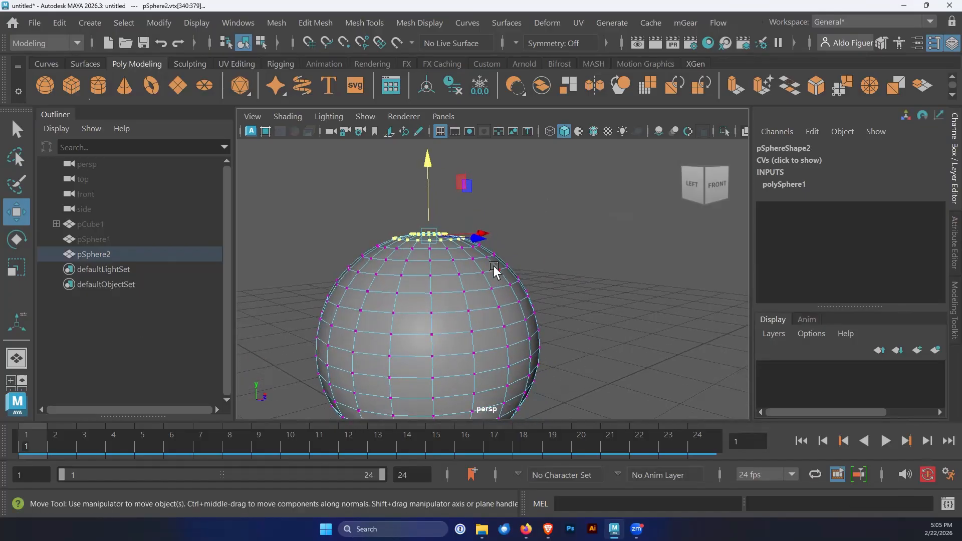
pyautogui.moveTo(416, 291); pyautogui.dragTo(495, 77, button='right')
pyautogui.scroll(-3, 533, 282)
pyautogui.scroll(-4, 534, 282)
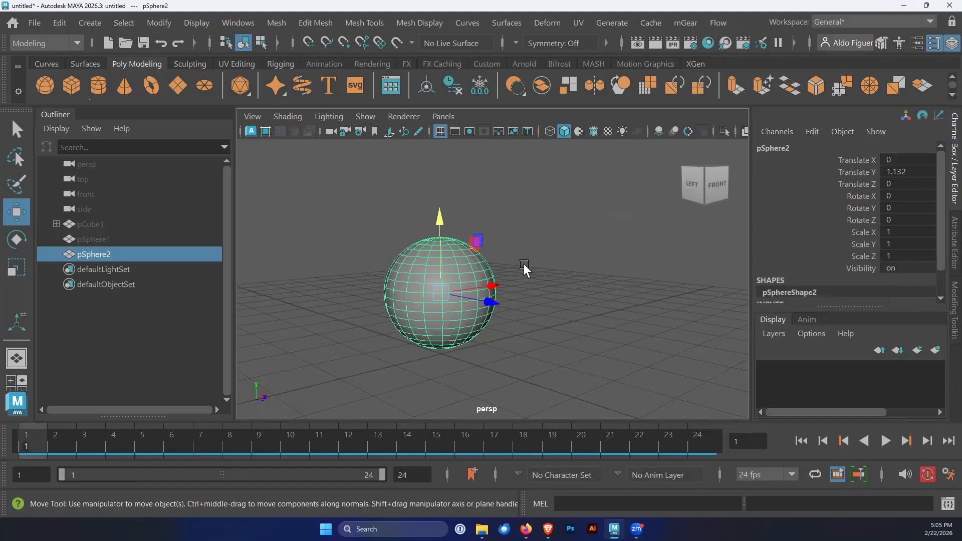
# Step: Add a Lattice deformer to the sphere with divisions 2, 5, 2 and local mode turned off
pyautogui.click(77, 42)
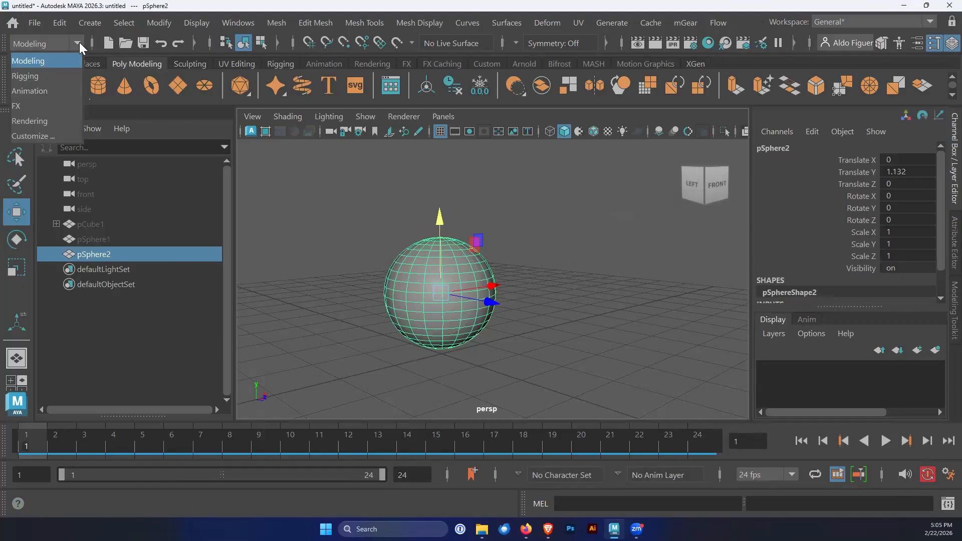
pyautogui.click(64, 61)
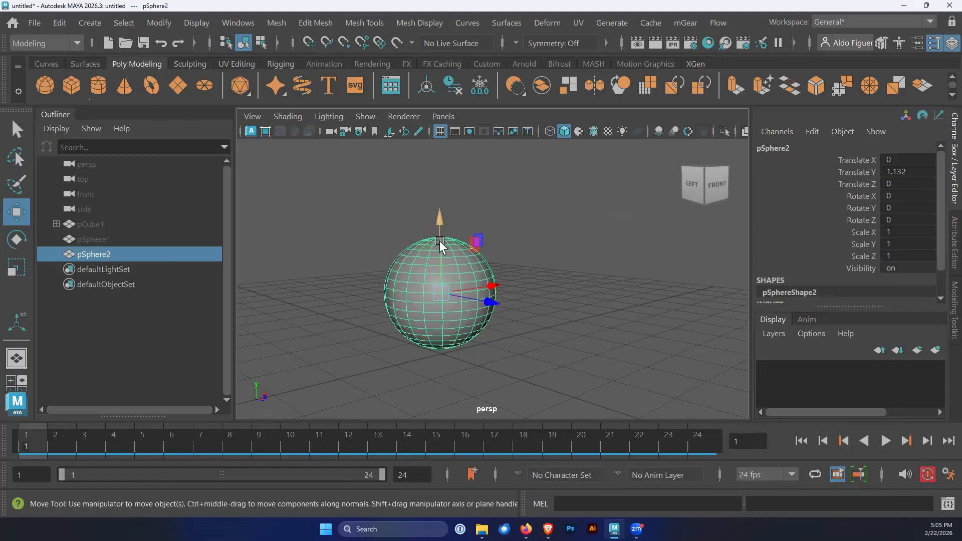
pyautogui.click(553, 24)
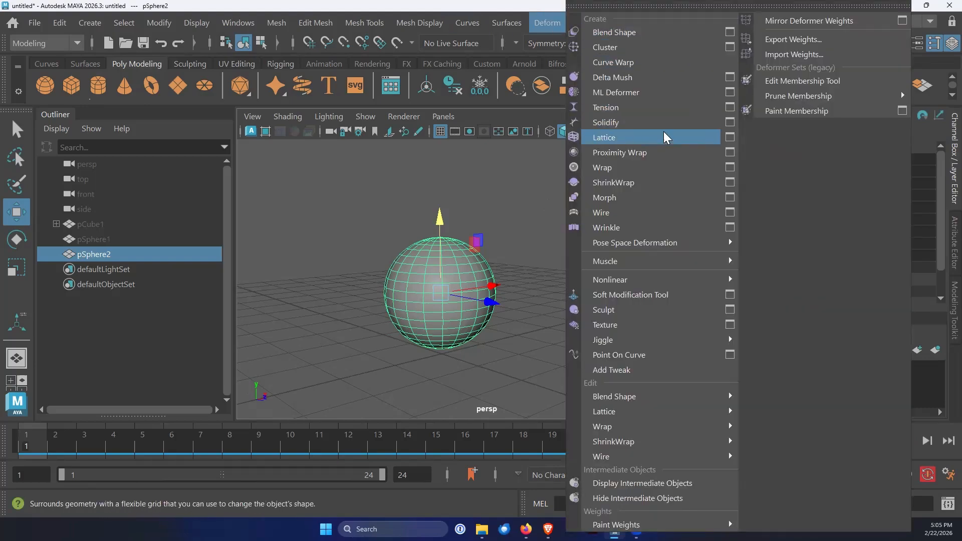
pyautogui.click(730, 137)
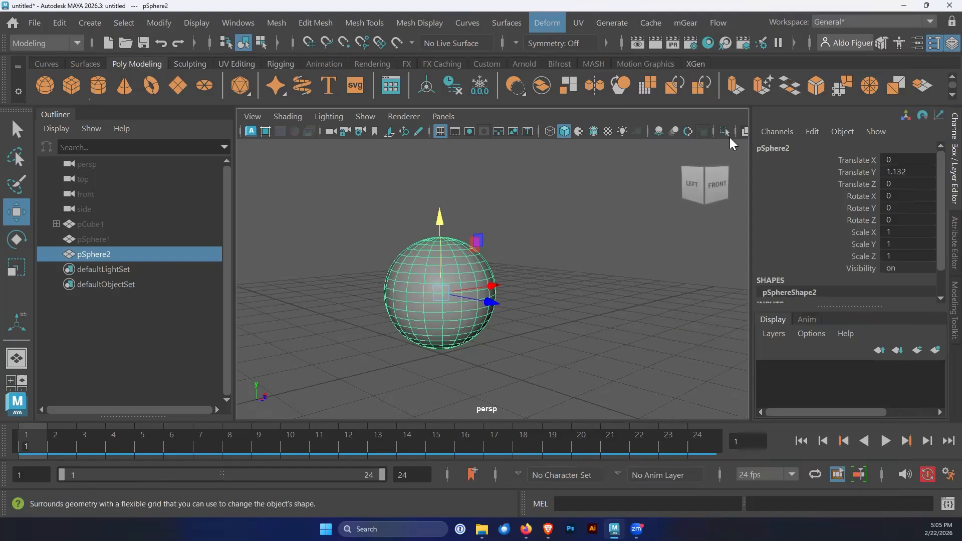
pyautogui.click(549, 99)
pyautogui.click(550, 114)
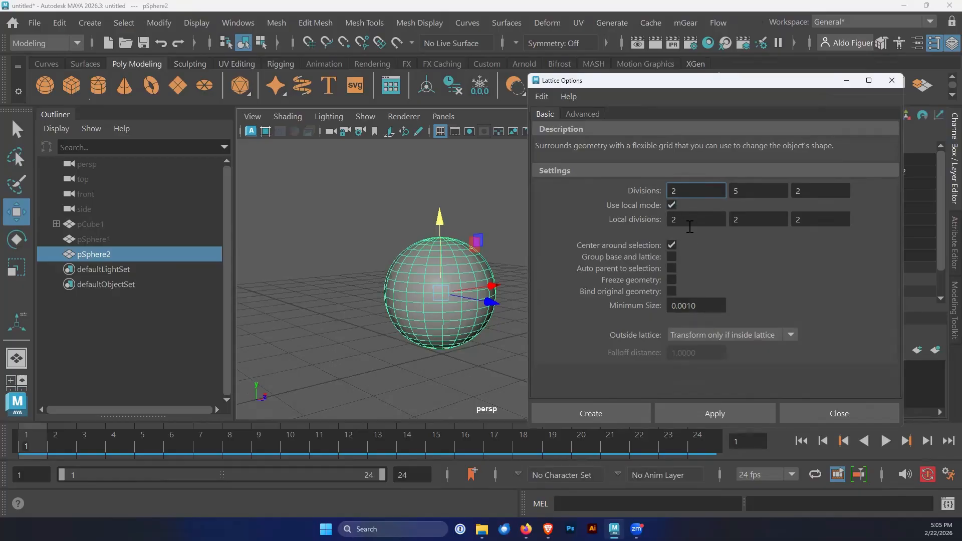
pyautogui.click(671, 205)
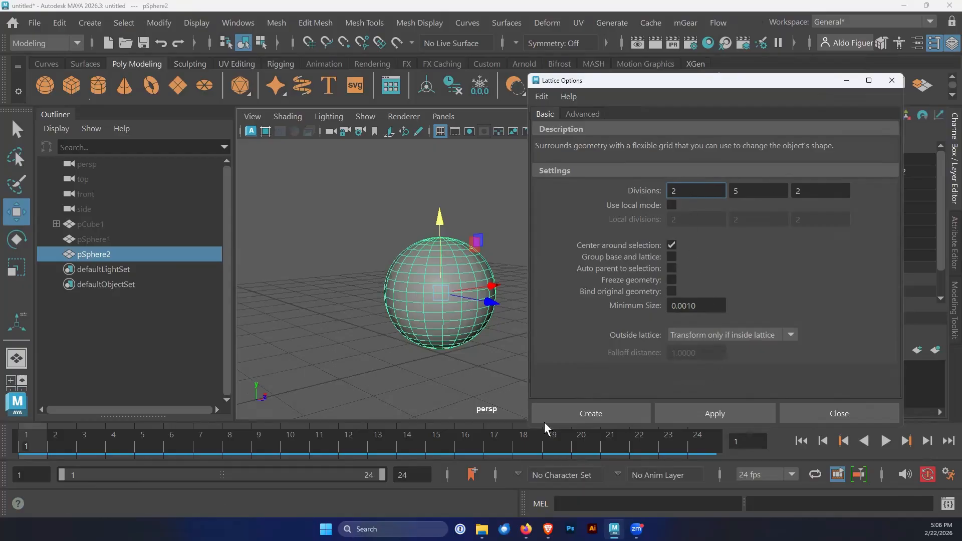
pyautogui.click(601, 413)
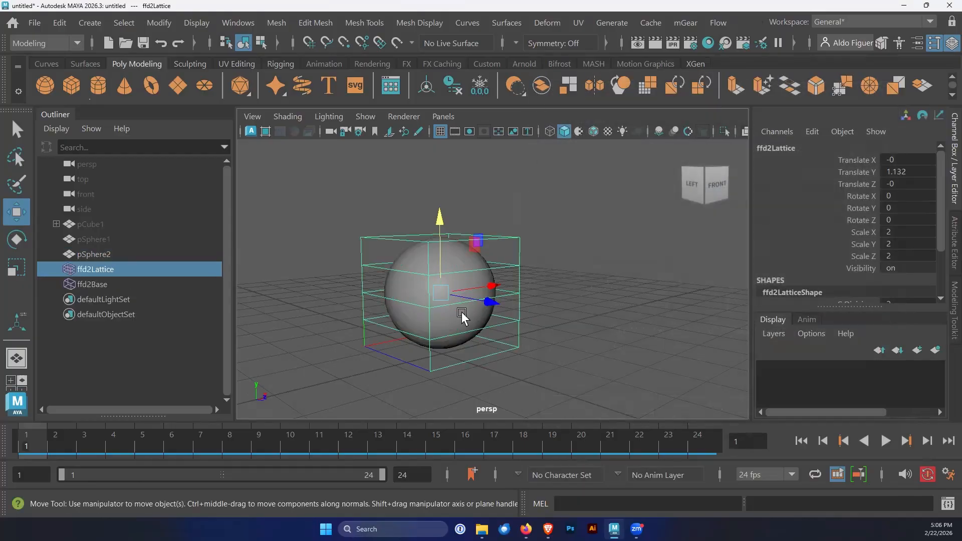
# Step: Set the lattice's S divisions to 3
pyautogui.keyDown('alt'); pyautogui.moveTo(456, 318); pyautogui.dragTo(467, 331); pyautogui.keyUp('alt')
pyautogui.keyDown('alt'); pyautogui.moveTo(492, 333); pyautogui.dragTo(513, 273, button='middle'); pyautogui.keyUp('alt')
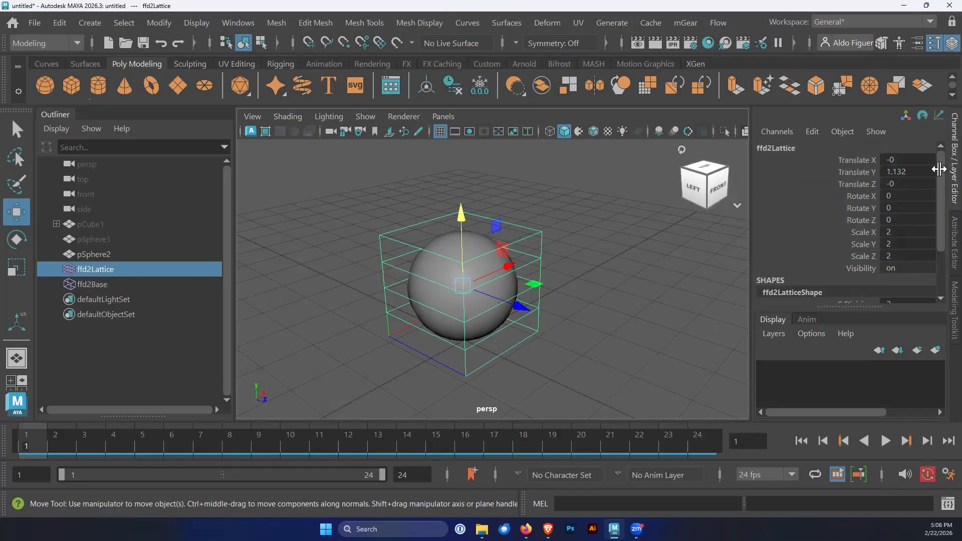
pyautogui.moveTo(940, 170); pyautogui.dragTo(935, 218)
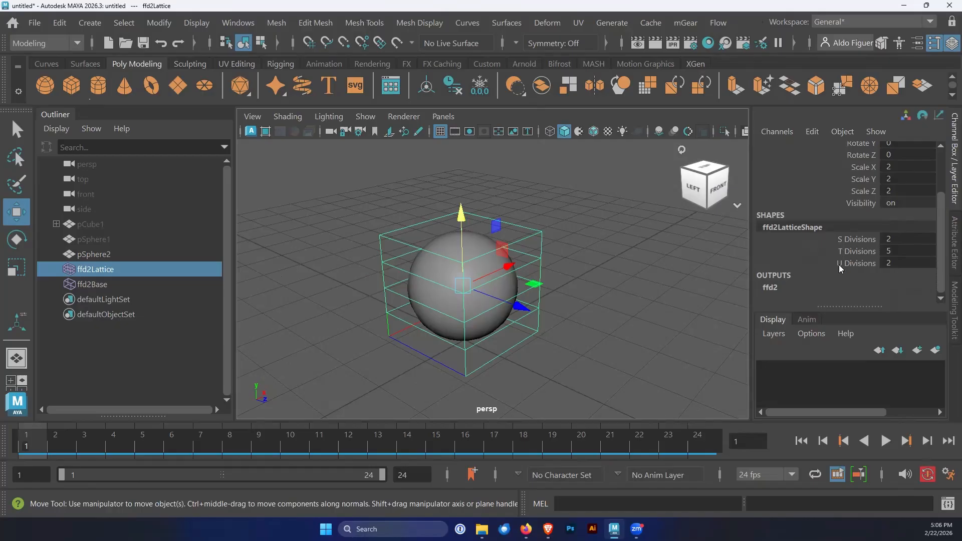
pyautogui.click(901, 239)
pyautogui.click(901, 240)
pyautogui.write('3')
pyautogui.press('Tab')
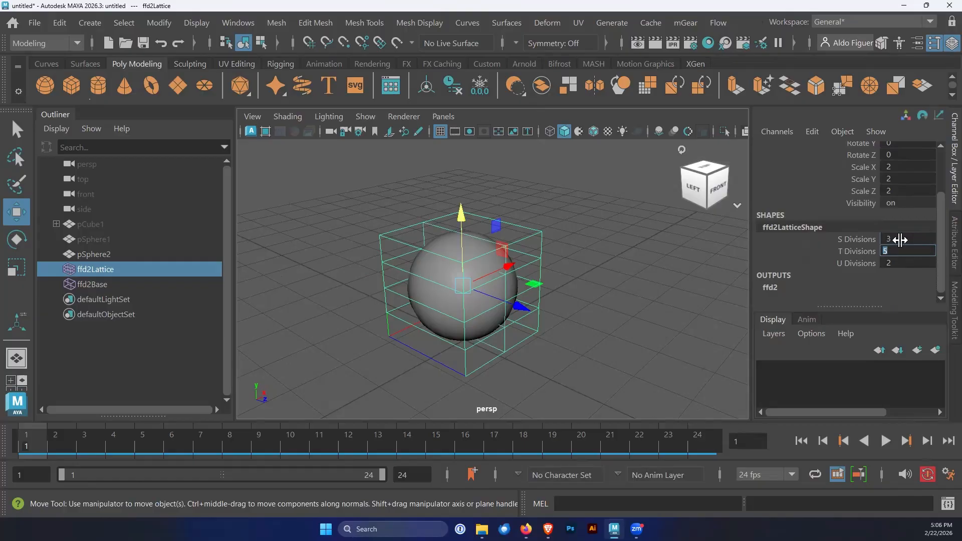
# Step: Set the lattice's U divisions to 4
pyautogui.keyDown('alt'); pyautogui.moveTo(591, 329); pyautogui.dragTo(532, 335); pyautogui.keyUp('alt')
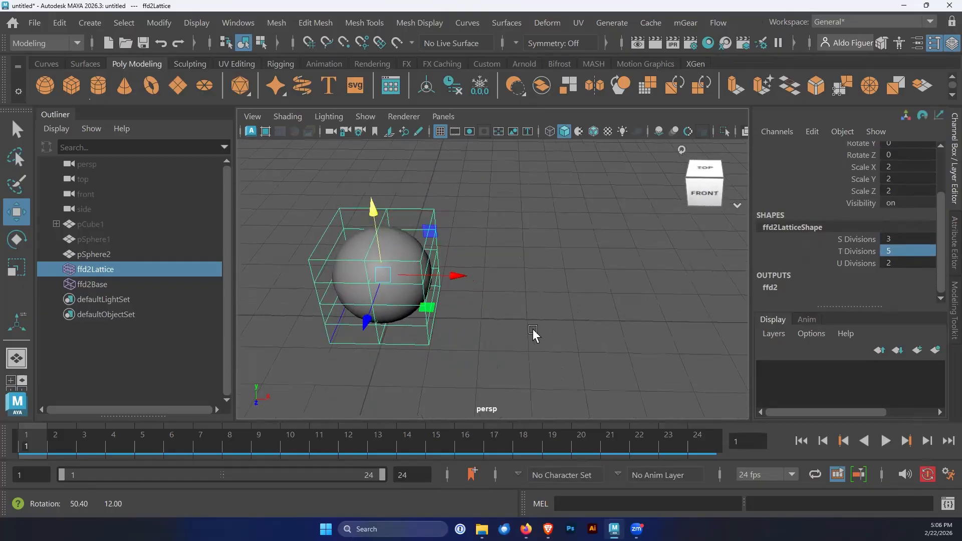
pyautogui.keyDown('alt'); pyautogui.moveTo(427, 312); pyautogui.dragTo(485, 318, button='middle'); pyautogui.keyUp('alt')
pyautogui.moveTo(487, 319)
pyautogui.keyDown('alt'); pyautogui.mouseDown()
pyautogui.moveTo(472, 330)
pyautogui.moveTo(476, 316)
pyautogui.mouseUp(); pyautogui.keyUp('alt')
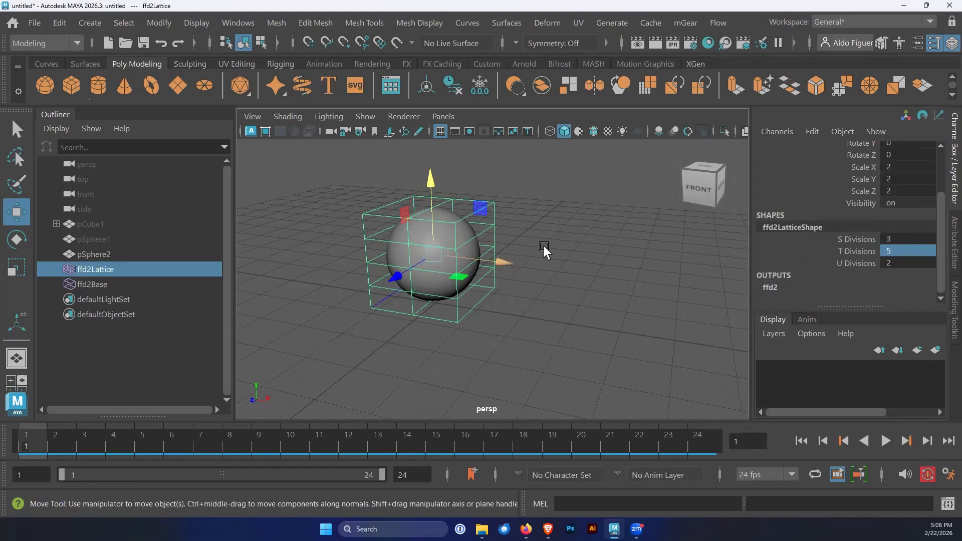
pyautogui.keyDown('alt'); pyautogui.moveTo(687, 264); pyautogui.dragTo(457, 286); pyautogui.keyUp('alt')
pyautogui.keyDown('alt'); pyautogui.moveTo(652, 278); pyautogui.dragTo(396, 308); pyautogui.keyUp('alt')
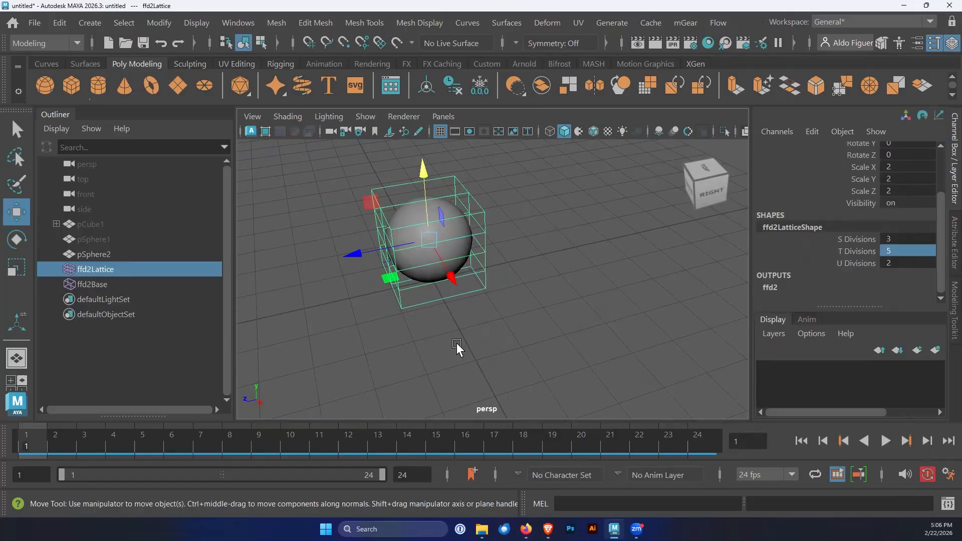
pyautogui.keyDown('alt'); pyautogui.moveTo(456, 343); pyautogui.dragTo(513, 340); pyautogui.keyUp('alt')
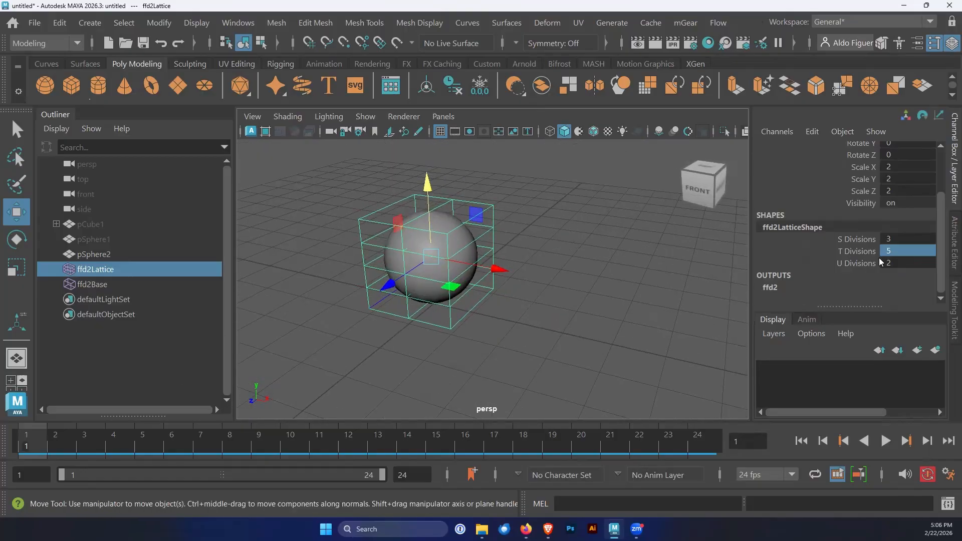
pyautogui.click(906, 263)
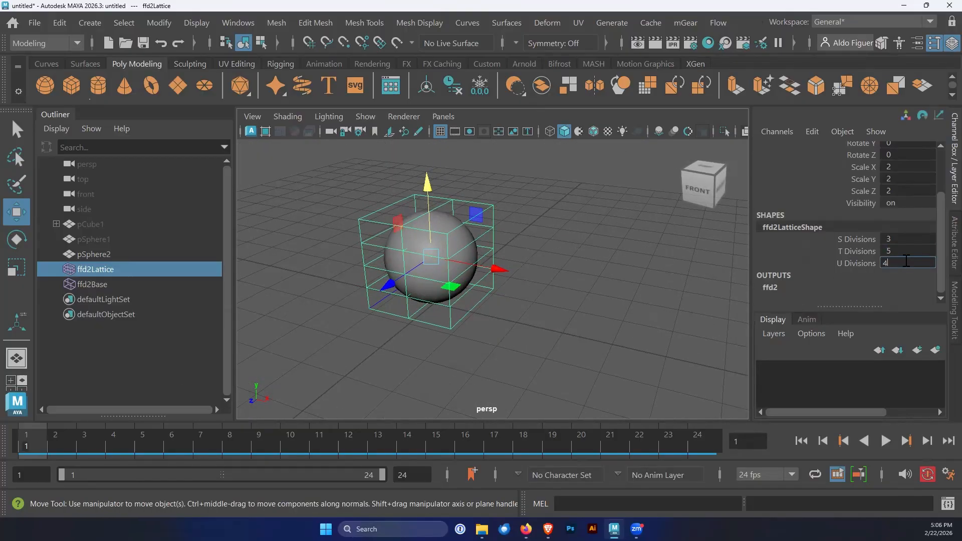
pyautogui.press('Return')
pyautogui.keyDown('alt'); pyautogui.moveTo(428, 260); pyautogui.dragTo(536, 263); pyautogui.keyUp('alt')
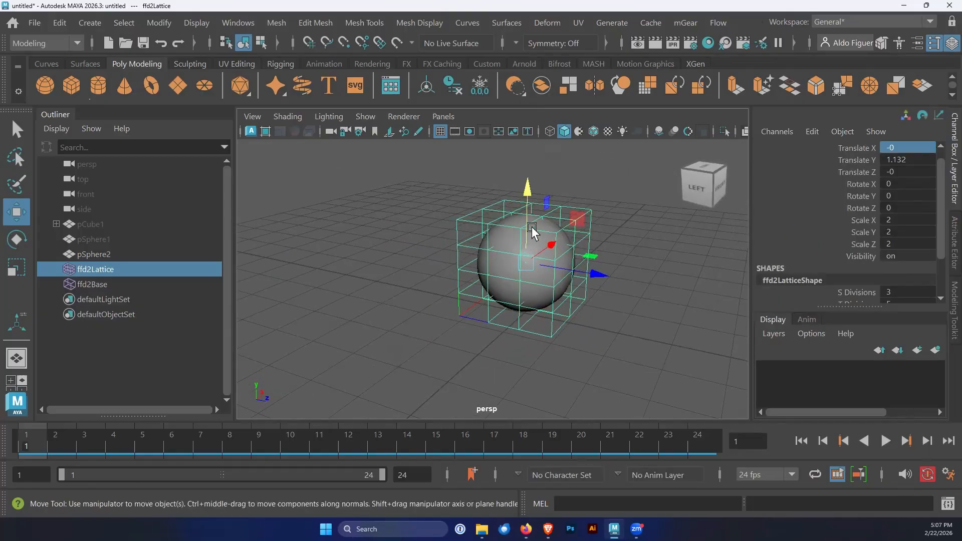
pyautogui.keyDown('alt'); pyautogui.moveTo(640, 286); pyautogui.dragTo(567, 302); pyautogui.keyUp('alt')
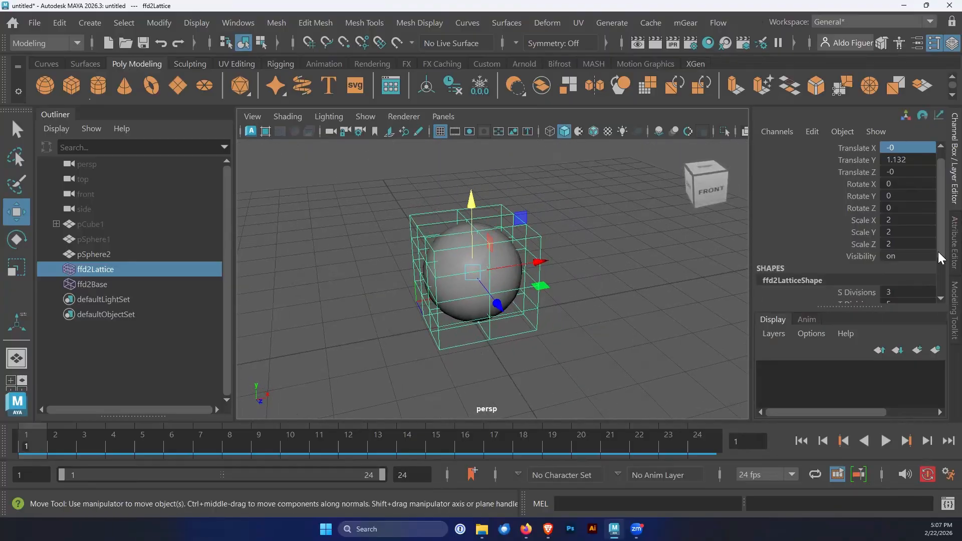
# Step: Set the lattice's U divisions to 3
pyautogui.moveTo(939, 251); pyautogui.dragTo(939, 296)
pyautogui.click(902, 260)
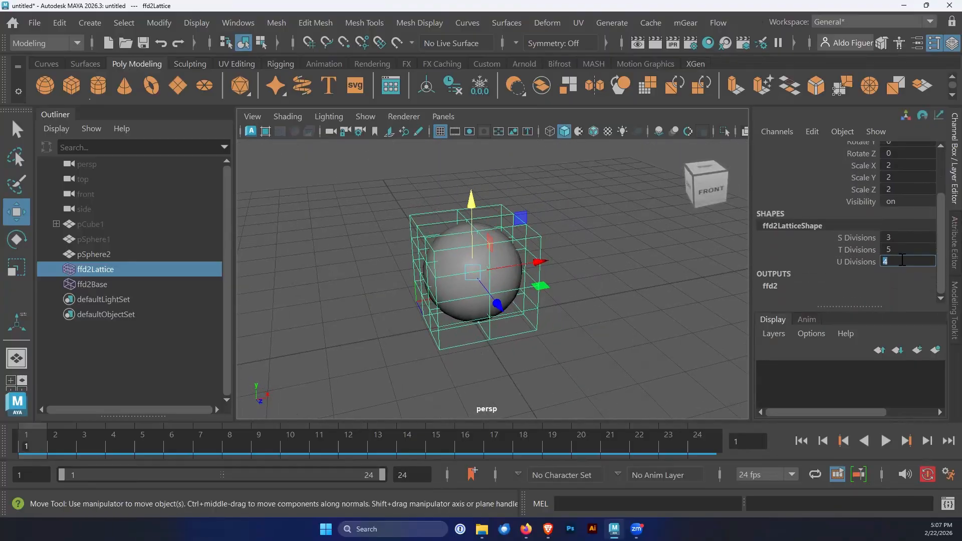
pyautogui.write('3')
pyautogui.press('Tab')
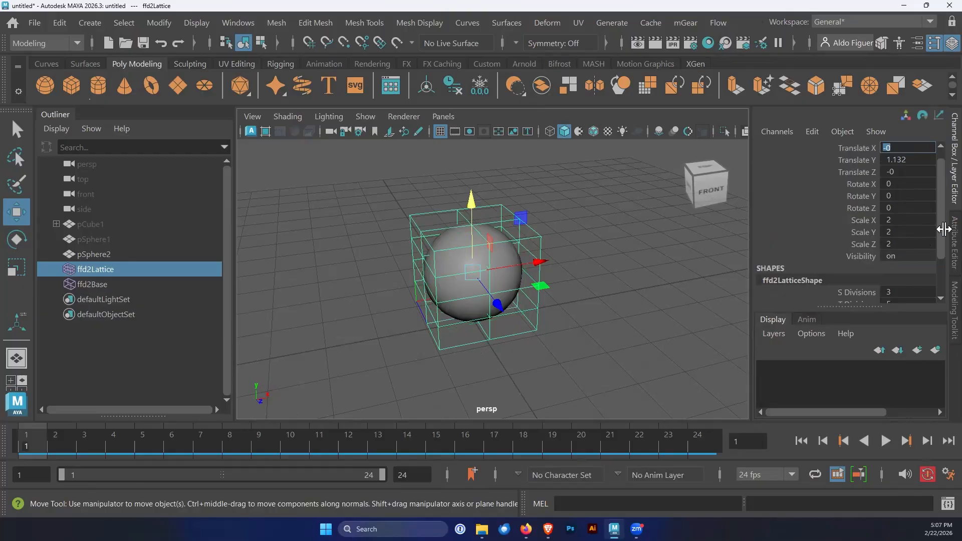
pyautogui.moveTo(941, 229); pyautogui.dragTo(939, 281)
pyautogui.keyDown('alt'); pyautogui.moveTo(540, 324); pyautogui.dragTo(563, 333); pyautogui.keyUp('alt')
pyautogui.keyDown('alt'); pyautogui.moveTo(374, 319); pyautogui.dragTo(362, 329, button='middle'); pyautogui.keyUp('alt')
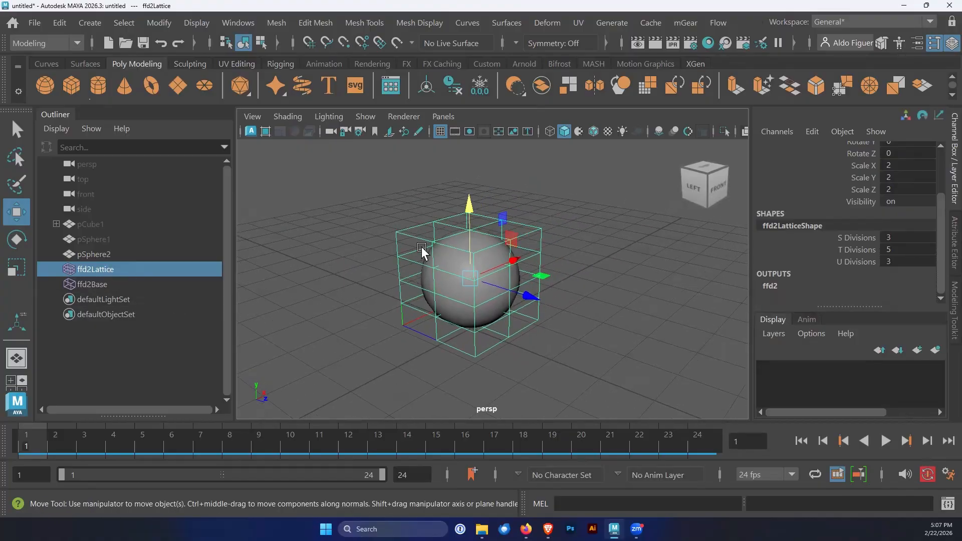
pyautogui.rightClick(434, 222)
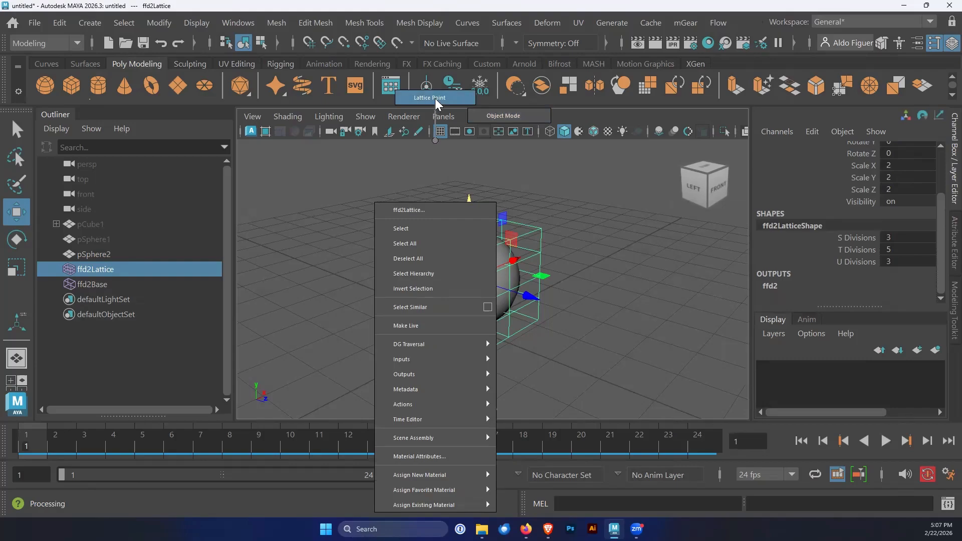
pyautogui.click(435, 99)
pyautogui.keyDown('alt'); pyautogui.moveTo(458, 221); pyautogui.dragTo(441, 254); pyautogui.keyUp('alt')
# Step: Select ffd2Lattice and ffd2Base together and scale them uniformly to about 2.245 around the sphere
pyautogui.click(109, 268)
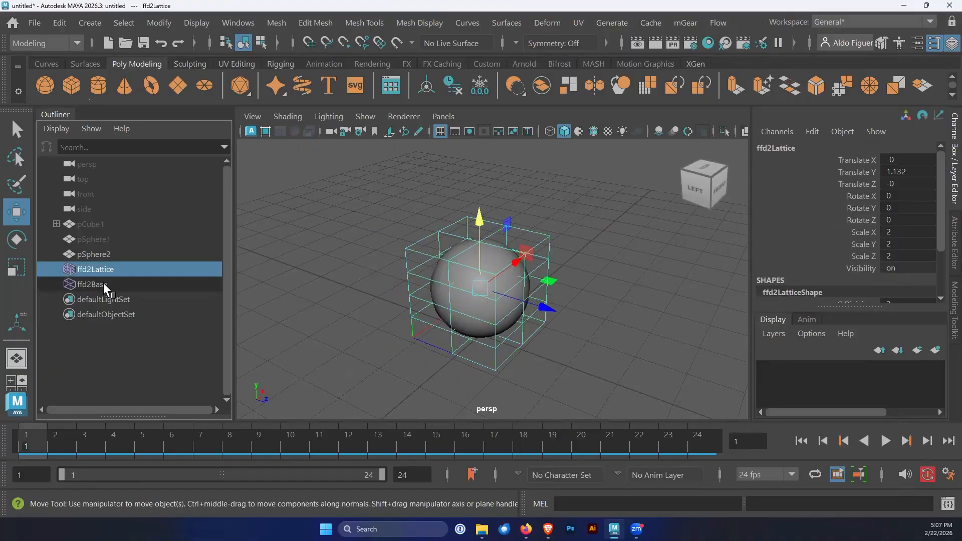
pyautogui.keyDown('shift'); pyautogui.click(103, 282); pyautogui.keyUp('shift')
pyautogui.keyDown('alt'); pyautogui.moveTo(598, 315); pyautogui.dragTo(535, 295); pyautogui.keyUp('alt')
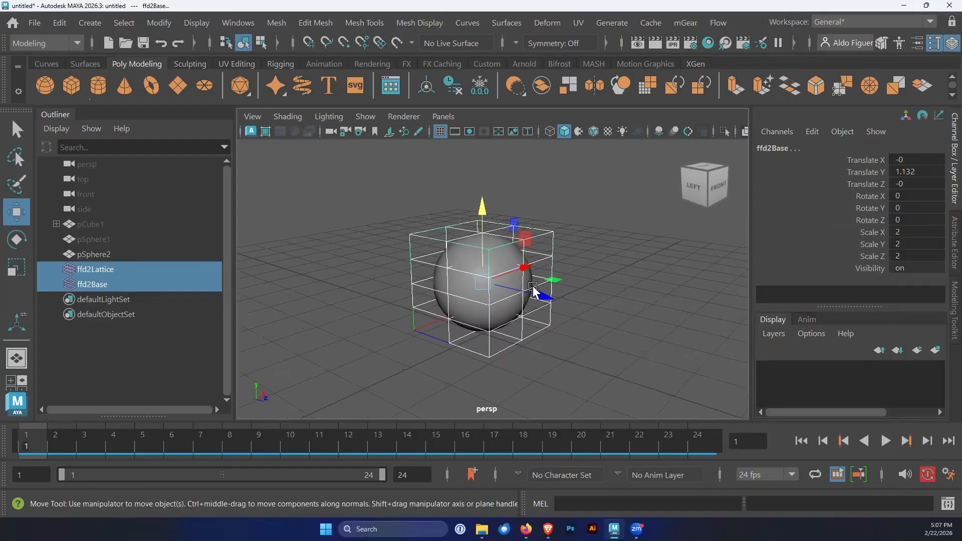
pyautogui.press('r')
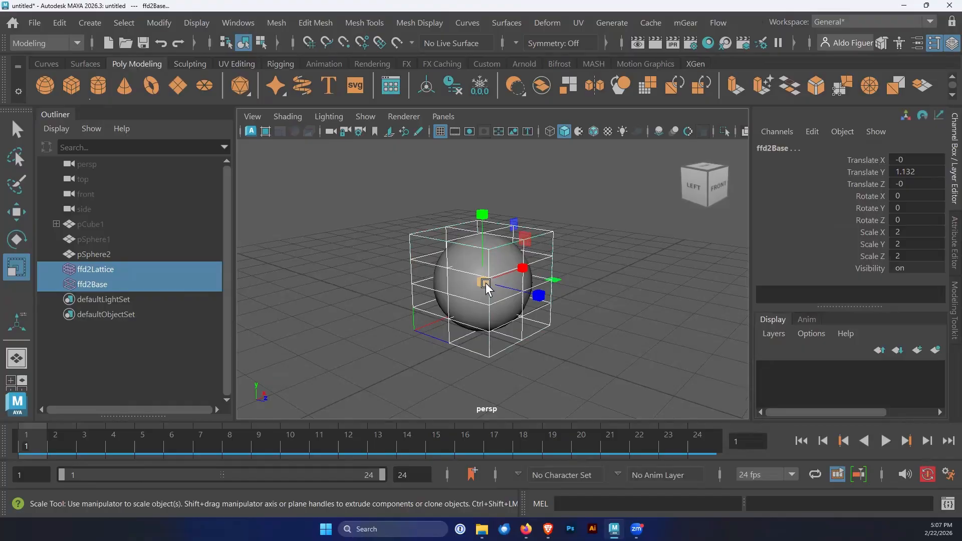
pyautogui.moveTo(486, 285)
pyautogui.mouseDown()
pyautogui.moveTo(512, 288)
pyautogui.moveTo(500, 294)
pyautogui.mouseUp()
pyautogui.keyDown('alt'); pyautogui.moveTo(497, 292); pyautogui.dragTo(490, 314); pyautogui.keyUp('alt')
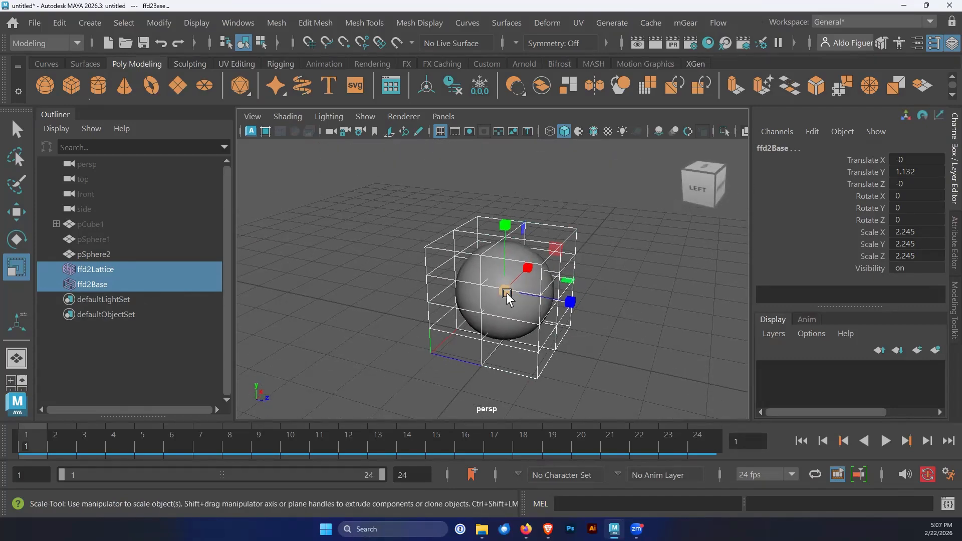
pyautogui.moveTo(507, 292)
pyautogui.keyDown('alt'); pyautogui.mouseDown()
pyautogui.moveTo(546, 284)
pyautogui.moveTo(501, 298)
pyautogui.mouseUp(); pyautogui.keyUp('alt')
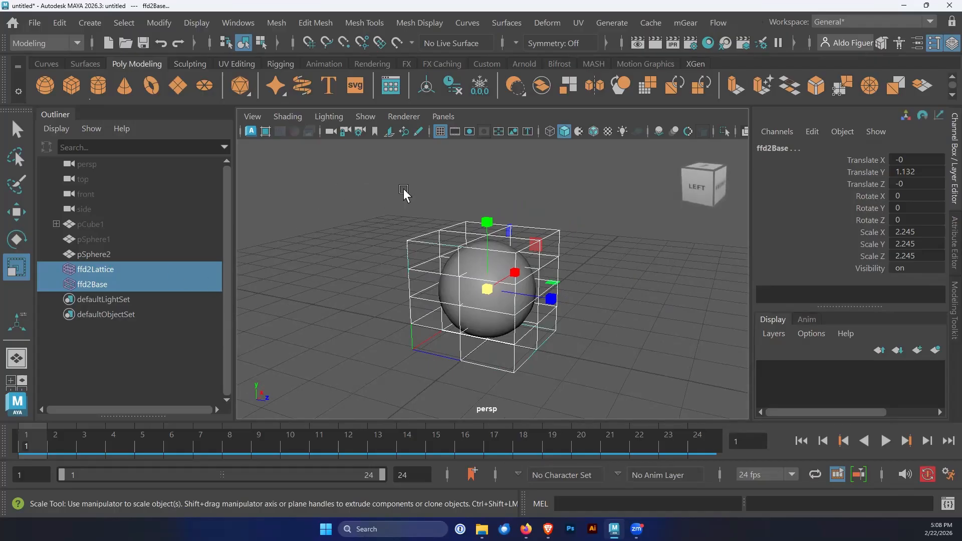
# Step: Select ffd2Lattice alone and switch it to Lattice Point mode
pyautogui.click(368, 189)
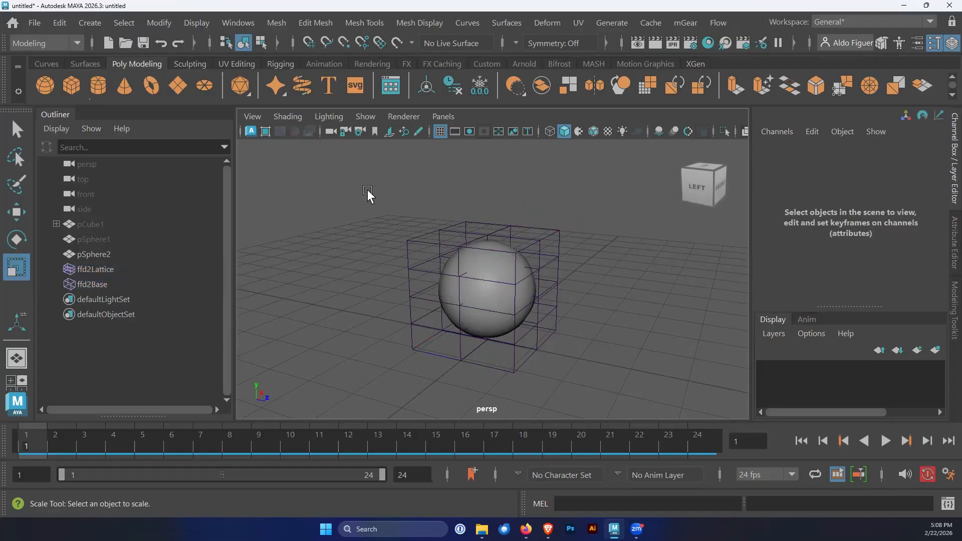
pyautogui.click(110, 271)
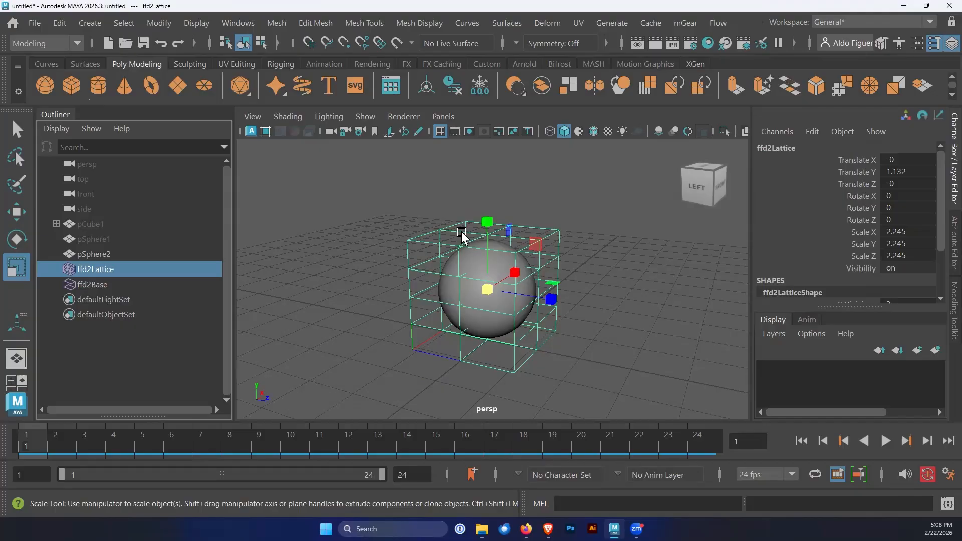
pyautogui.moveTo(462, 235); pyautogui.dragTo(462, 98, button='right')
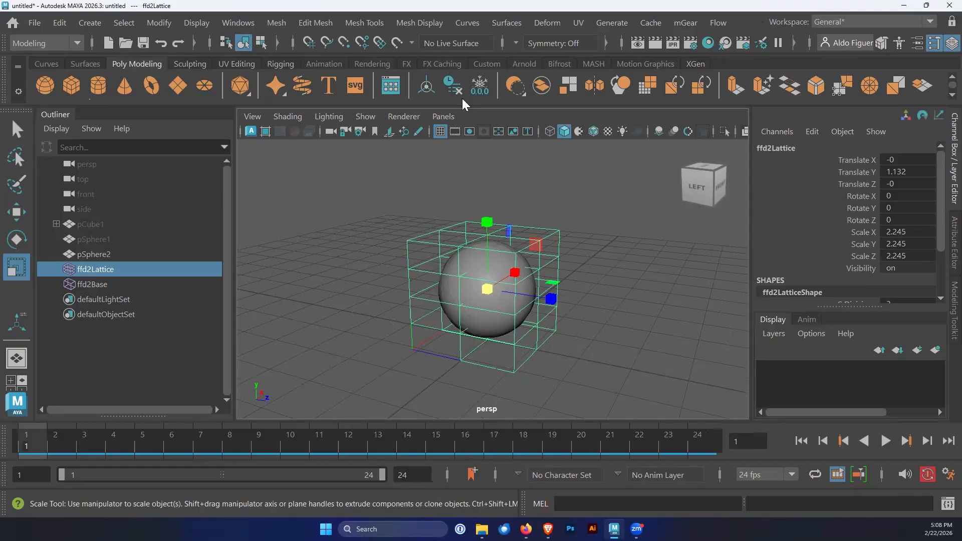
pyautogui.keyDown('alt'); pyautogui.moveTo(493, 256); pyautogui.dragTo(484, 235); pyautogui.keyUp('alt')
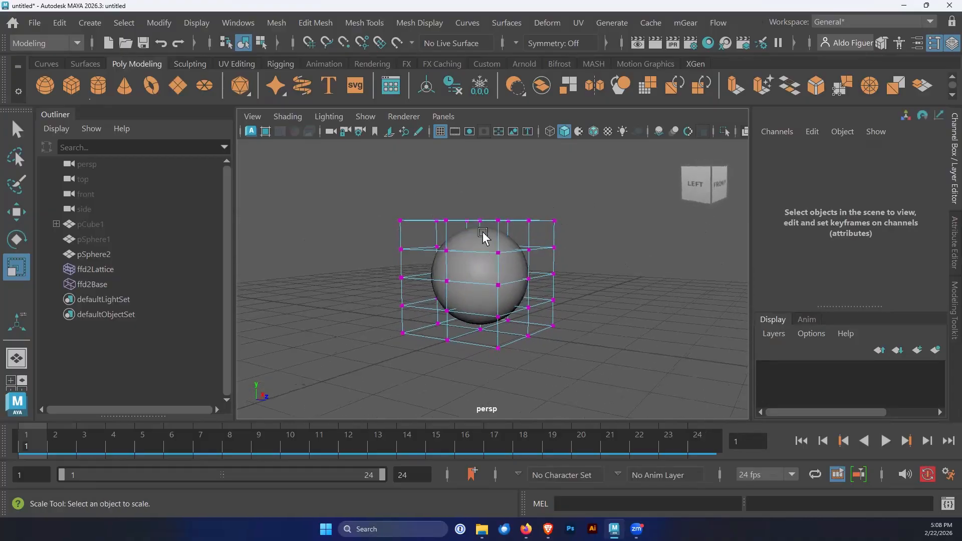
# Step: Select the uppermost layer of lattice points and raise it to a Y position of about 2.7
pyautogui.moveTo(399, 213); pyautogui.dragTo(607, 238)
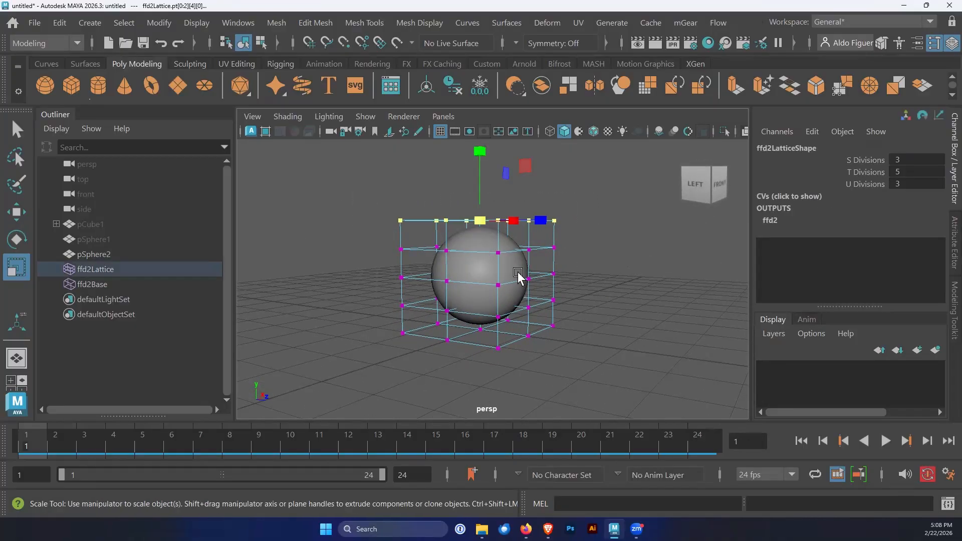
pyautogui.keyDown('alt'); pyautogui.moveTo(490, 281); pyautogui.dragTo(484, 290); pyautogui.keyUp('alt')
pyautogui.press('w')
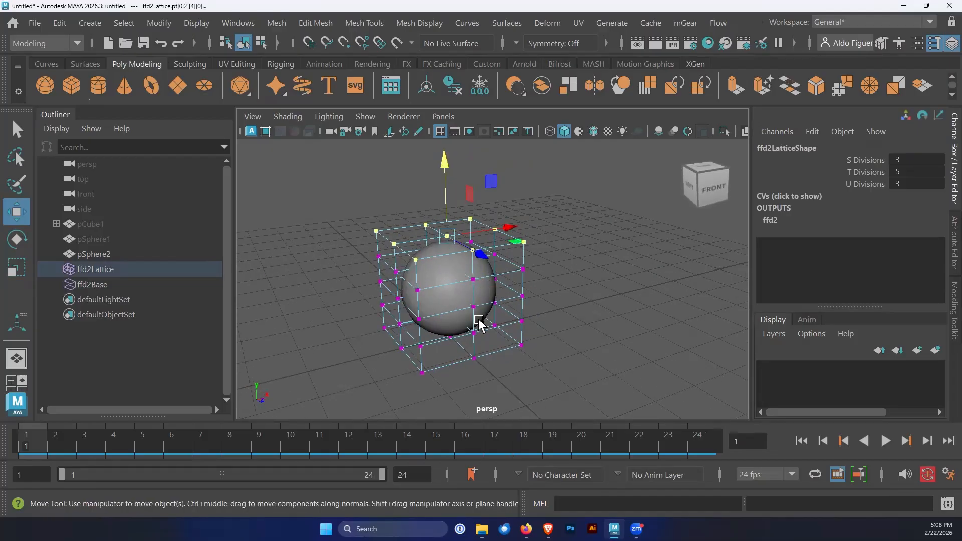
pyautogui.keyDown('alt'); pyautogui.moveTo(479, 324); pyautogui.dragTo(550, 335); pyautogui.keyUp('alt')
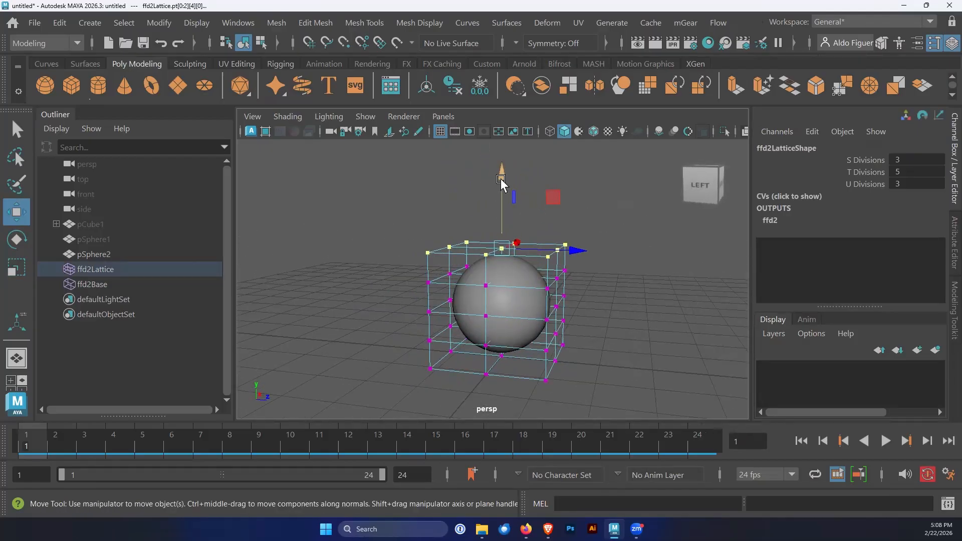
pyautogui.moveTo(502, 181); pyautogui.dragTo(522, 189)
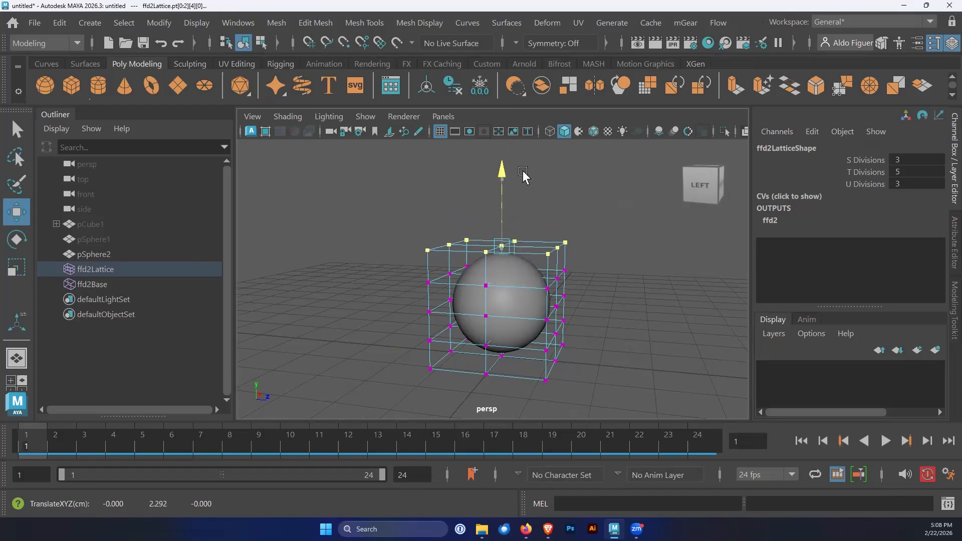
pyautogui.moveTo(526, 148); pyautogui.dragTo(532, 164)
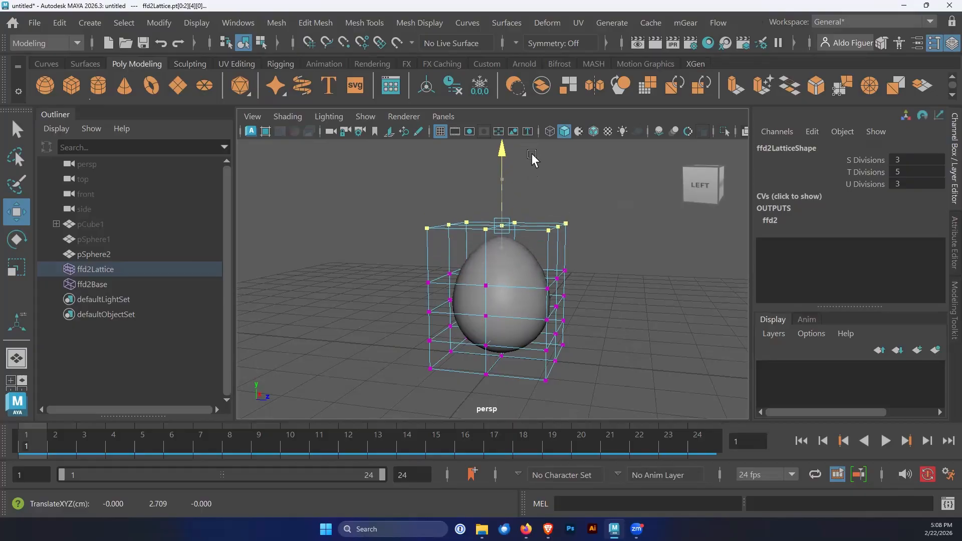
# Step: Select the second-highest layer of lattice points and raise it to a Y position of about 1.9
pyautogui.keyDown('alt'); pyautogui.moveTo(519, 240); pyautogui.dragTo(536, 232); pyautogui.keyUp('alt')
pyautogui.keyDown('alt'); pyautogui.moveTo(610, 244); pyautogui.dragTo(597, 250); pyautogui.keyUp('alt')
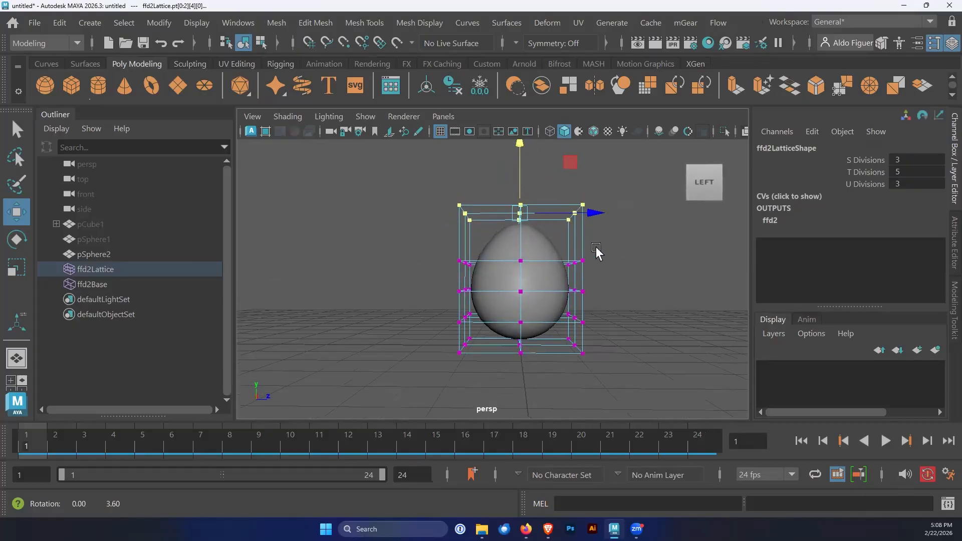
pyautogui.keyDown('alt'); pyautogui.moveTo(481, 279); pyautogui.dragTo(505, 280); pyautogui.keyUp('alt')
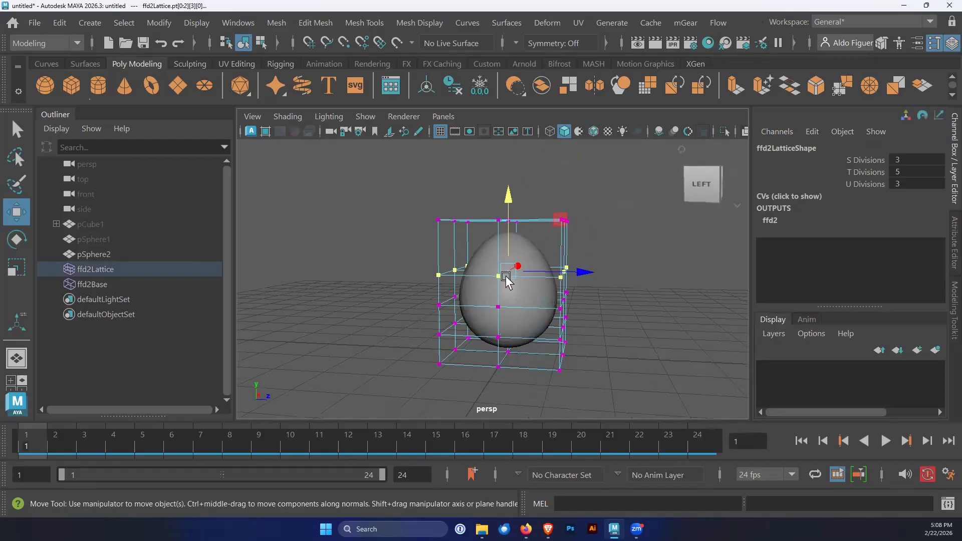
pyautogui.moveTo(508, 200); pyautogui.dragTo(507, 178)
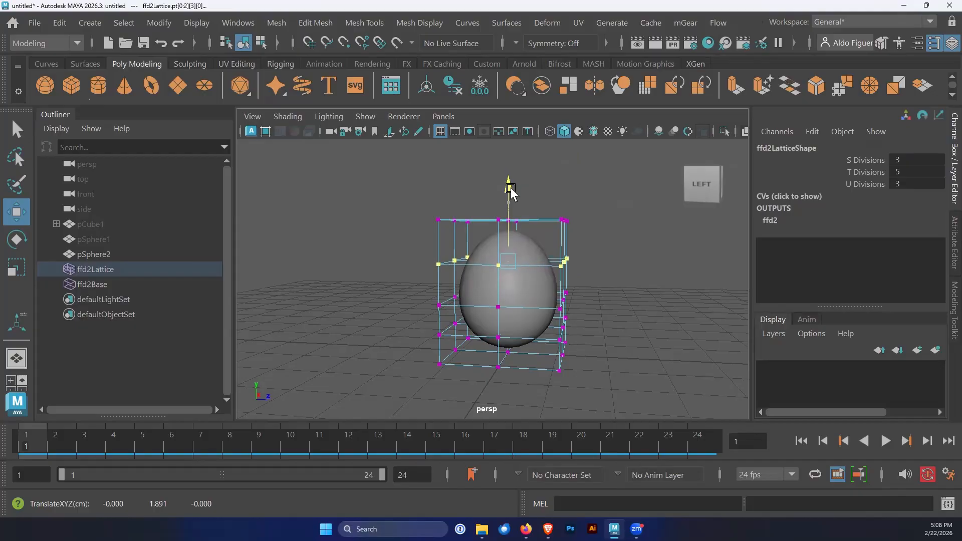
# Step: Try scaling the middle layer of lattice points outward in X and Z to widen the egg shape
pyautogui.moveTo(547, 299)
pyautogui.keyDown('alt'); pyautogui.mouseDown()
pyautogui.moveTo(542, 311)
pyautogui.moveTo(555, 318)
pyautogui.moveTo(548, 301)
pyautogui.mouseUp(); pyautogui.keyUp('alt')
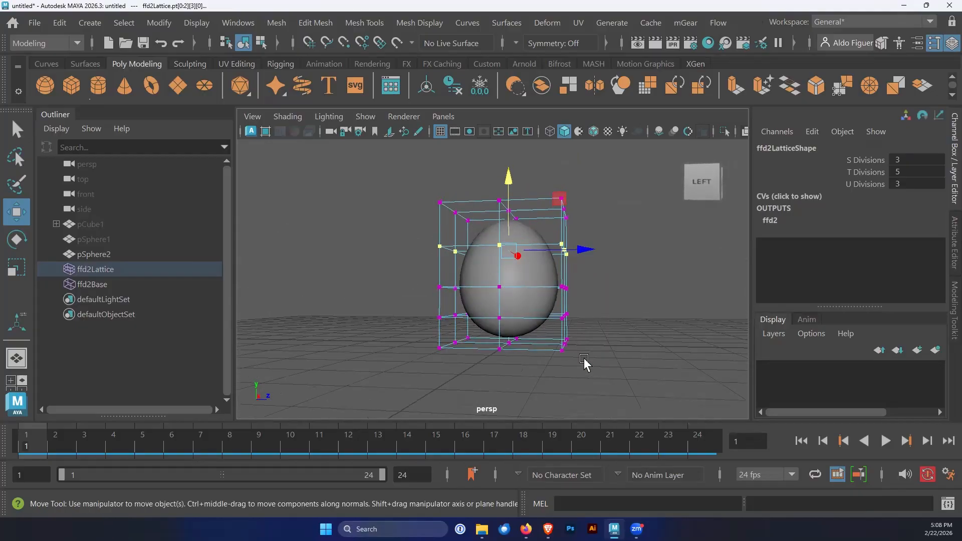
pyautogui.keyDown('alt'); pyautogui.moveTo(607, 308); pyautogui.dragTo(602, 275); pyautogui.keyUp('alt')
pyautogui.keyDown('alt'); pyautogui.moveTo(463, 307); pyautogui.dragTo(489, 336); pyautogui.keyUp('alt')
pyautogui.press('r')
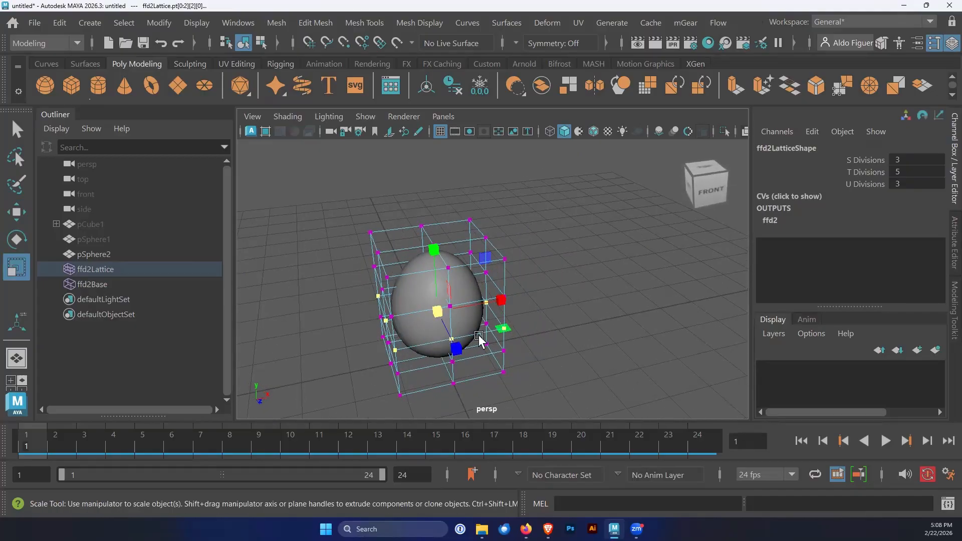
pyautogui.moveTo(504, 329); pyautogui.dragTo(528, 338)
pyautogui.keyDown('alt'); pyautogui.moveTo(509, 341); pyautogui.dragTo(494, 321); pyautogui.keyUp('alt')
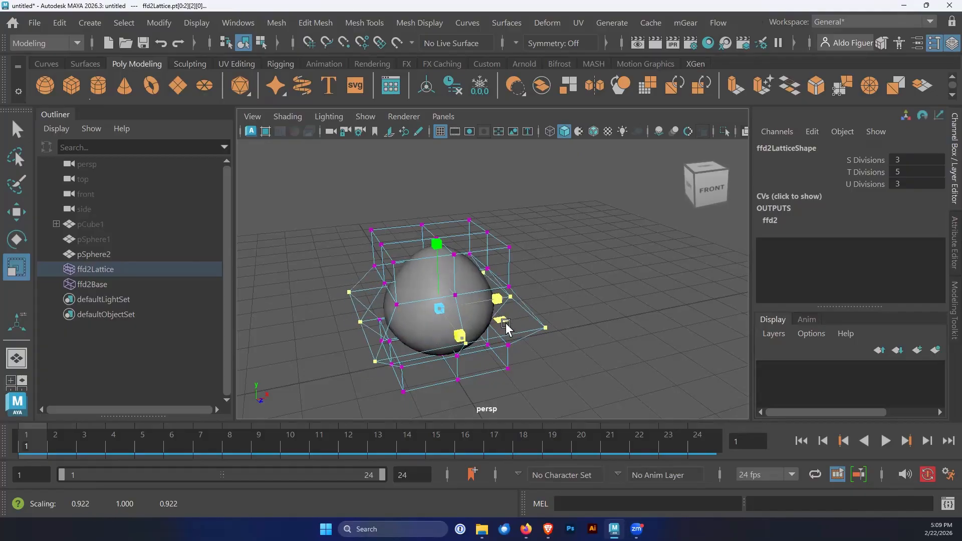
pyautogui.keyDown('alt'); pyautogui.moveTo(506, 328); pyautogui.dragTo(543, 326); pyautogui.keyUp('alt')
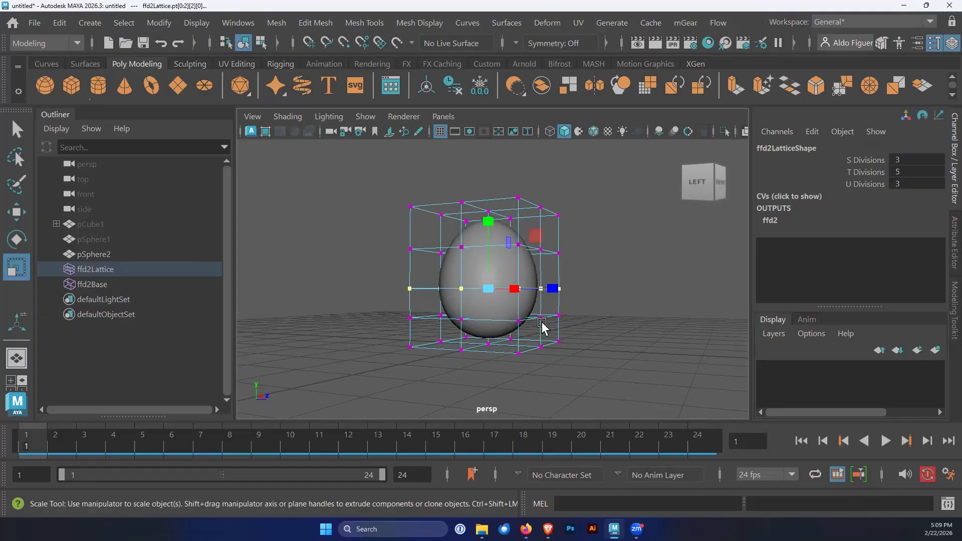
# Step: Try tilting the middle layer of lattice points about the Z axis with the Rotate tool
pyautogui.press('e')
pyautogui.keyDown('alt'); pyautogui.moveTo(541, 329); pyautogui.dragTo(457, 281); pyautogui.keyUp('alt')
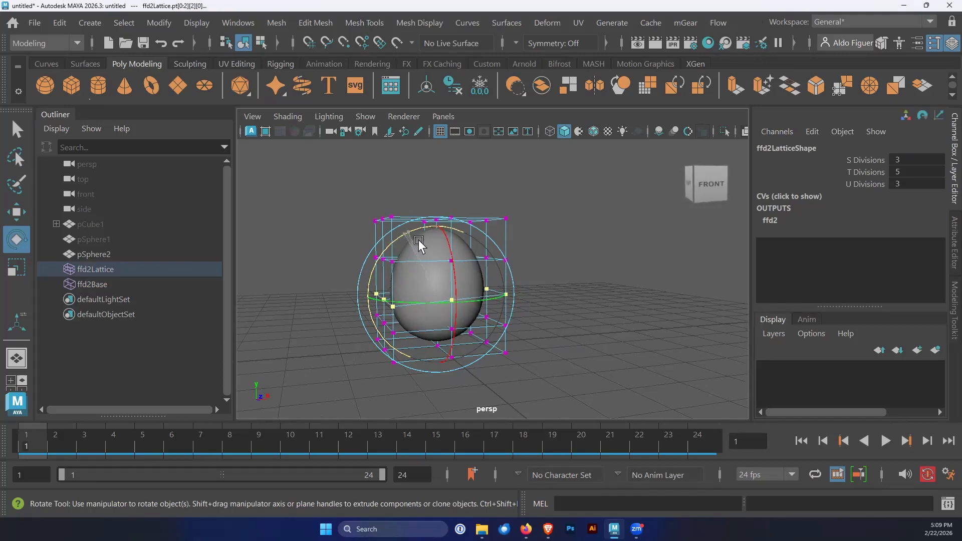
pyautogui.moveTo(419, 245); pyautogui.dragTo(419, 273)
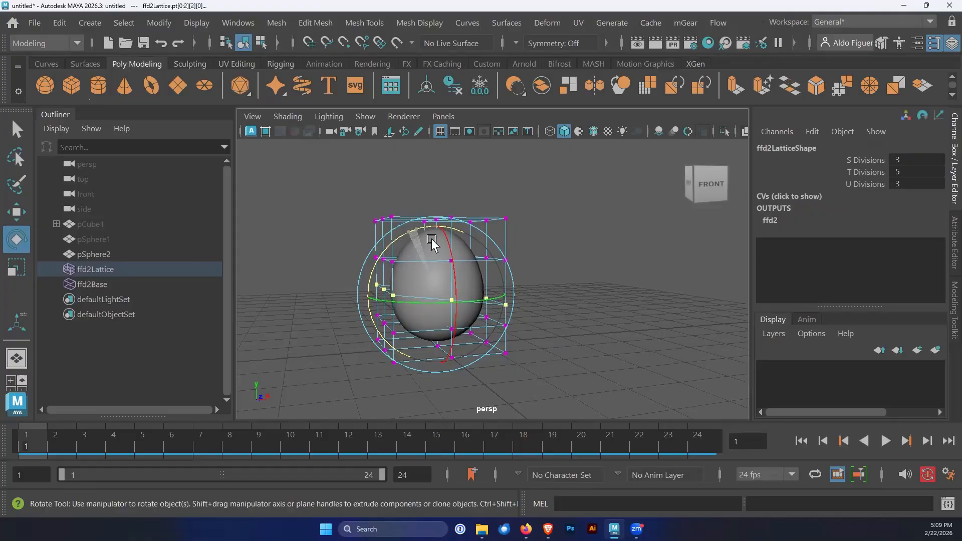
pyautogui.moveTo(431, 252); pyautogui.dragTo(431, 253)
pyautogui.keyDown('alt'); pyautogui.moveTo(438, 334); pyautogui.dragTo(506, 334); pyautogui.keyUp('alt')
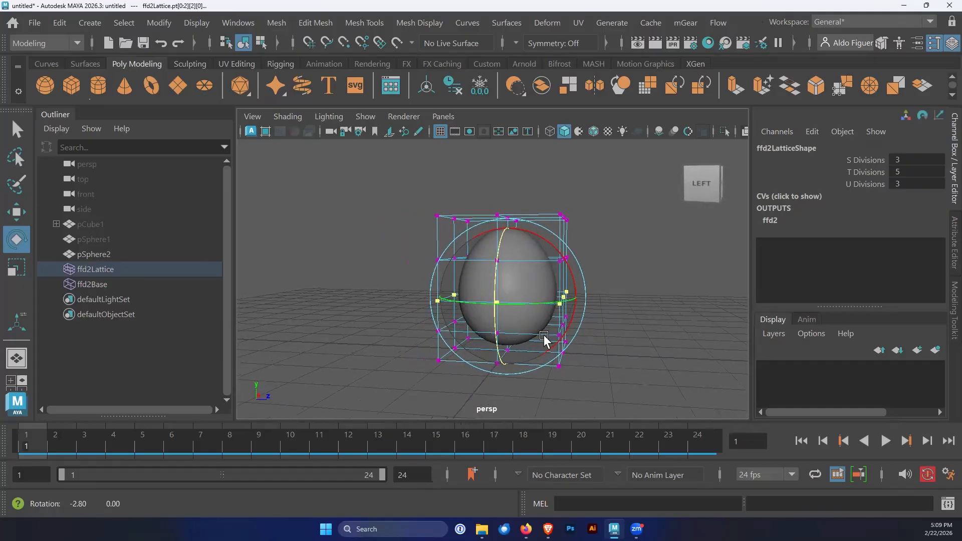
# Step: Select the centre point of the uppermost lattice layer and raise it to a Y position of about 3.1
pyautogui.press('w')
pyautogui.keyDown('alt'); pyautogui.moveTo(573, 328); pyautogui.dragTo(524, 339); pyautogui.keyUp('alt')
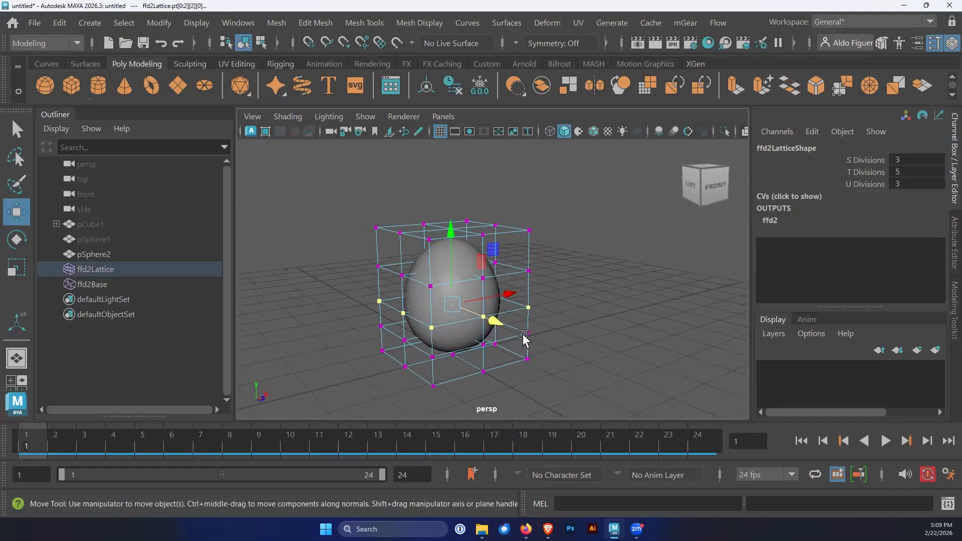
pyautogui.press('q')
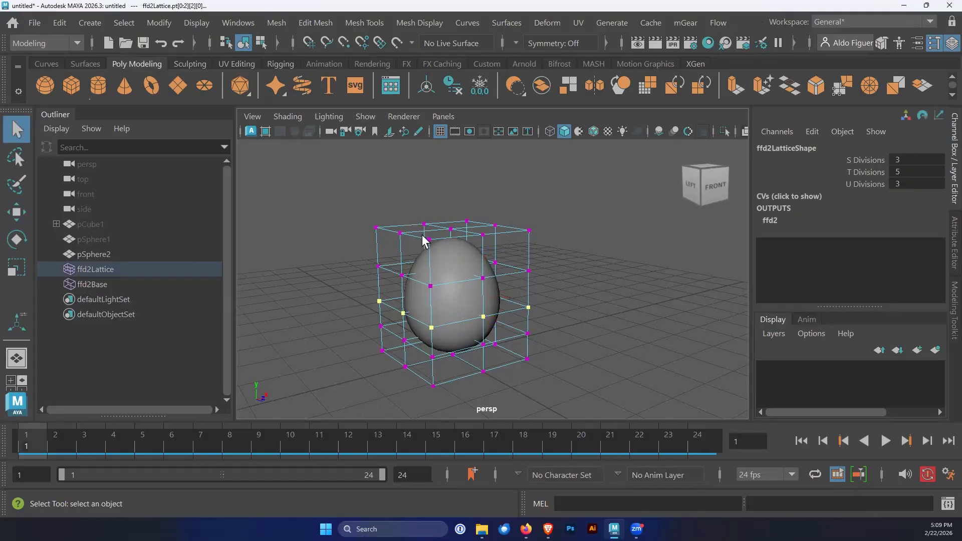
pyautogui.keyDown('alt'); pyautogui.moveTo(443, 240); pyautogui.dragTo(455, 239); pyautogui.keyUp('alt')
pyautogui.click(453, 236)
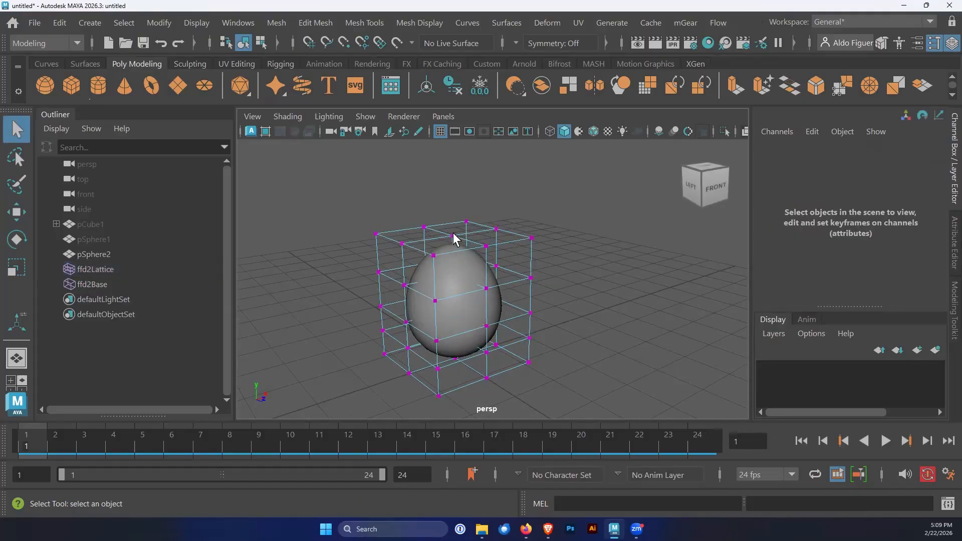
pyautogui.click(452, 236)
pyautogui.press('w')
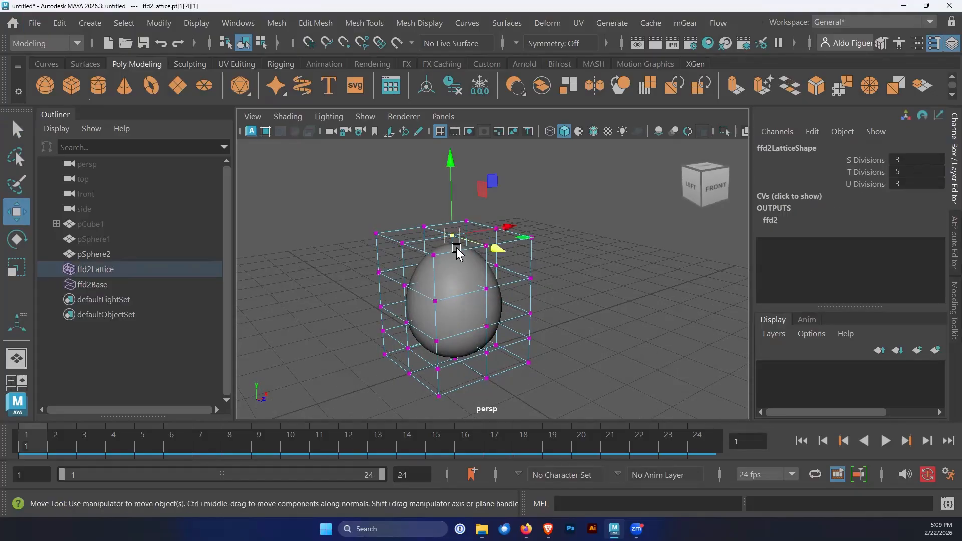
pyautogui.moveTo(450, 171); pyautogui.dragTo(455, 141)
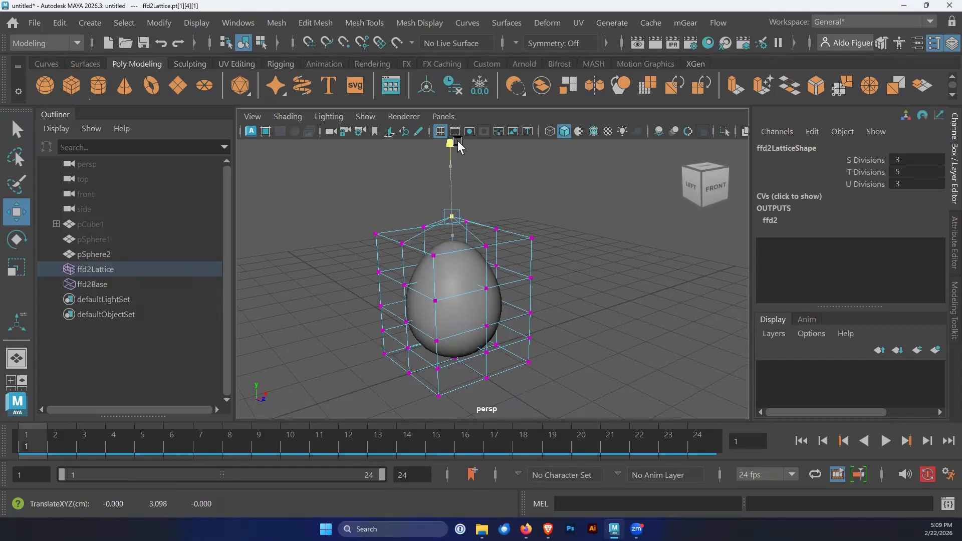
# Step: Select the four edge-midpoint lattice points of the uppermost layer and scale them inward toward the centre
pyautogui.keyDown('alt'); pyautogui.moveTo(505, 177); pyautogui.dragTo(511, 202, button='middle'); pyautogui.keyUp('alt')
pyautogui.keyDown('alt'); pyautogui.moveTo(511, 202); pyautogui.dragTo(462, 169); pyautogui.keyUp('alt')
pyautogui.moveTo(437, 242)
pyautogui.keyDown('alt'); pyautogui.mouseDown()
pyautogui.moveTo(541, 238)
pyautogui.moveTo(450, 245)
pyautogui.mouseUp(); pyautogui.keyUp('alt')
pyautogui.keyDown('alt'); pyautogui.moveTo(450, 244); pyautogui.dragTo(443, 212, button='middle'); pyautogui.keyUp('alt')
pyautogui.keyDown('alt'); pyautogui.moveTo(435, 226); pyautogui.dragTo(441, 260); pyautogui.keyUp('alt')
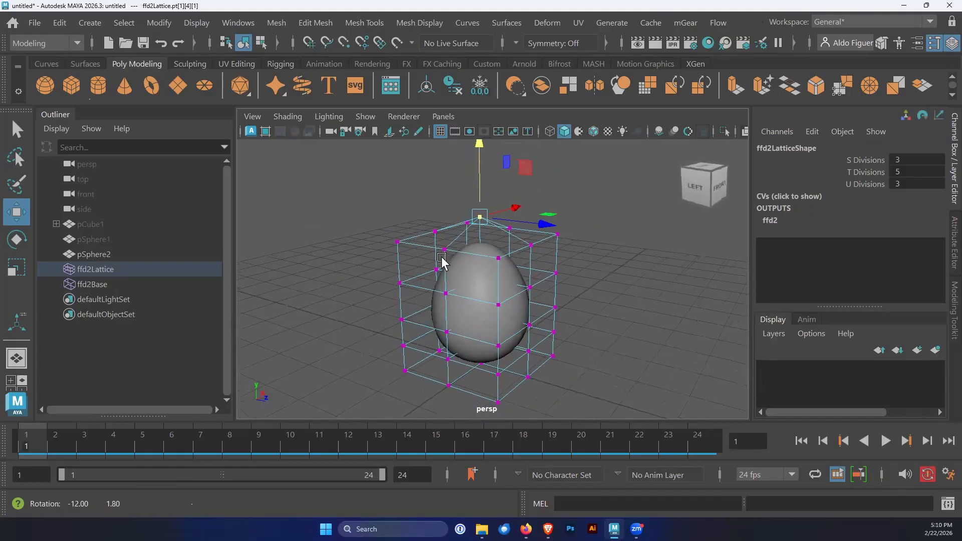
pyautogui.click(444, 250)
pyautogui.keyDown('alt'); pyautogui.moveTo(518, 235); pyautogui.dragTo(540, 282); pyautogui.keyUp('alt')
pyautogui.keyDown('shift'); pyautogui.click(500, 256); pyautogui.keyUp('shift')
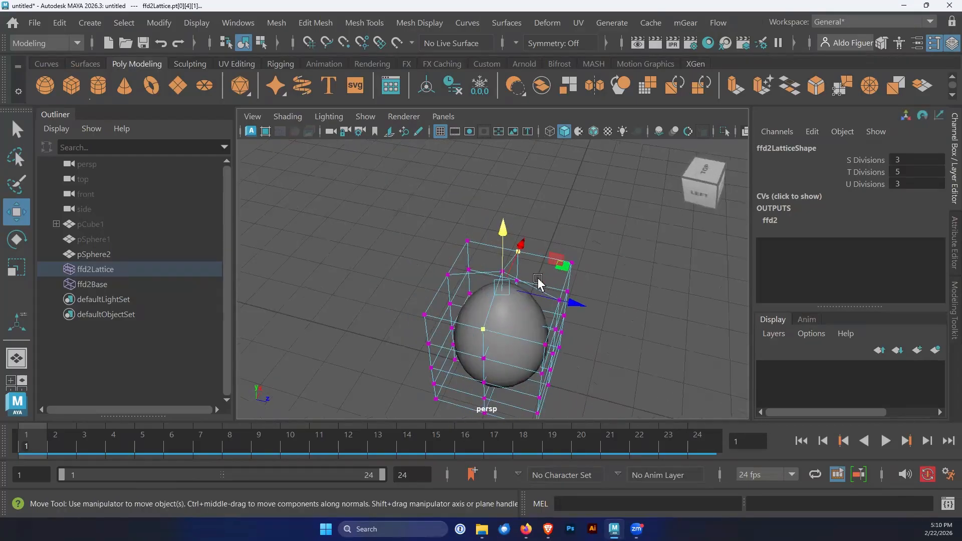
pyautogui.press('q')
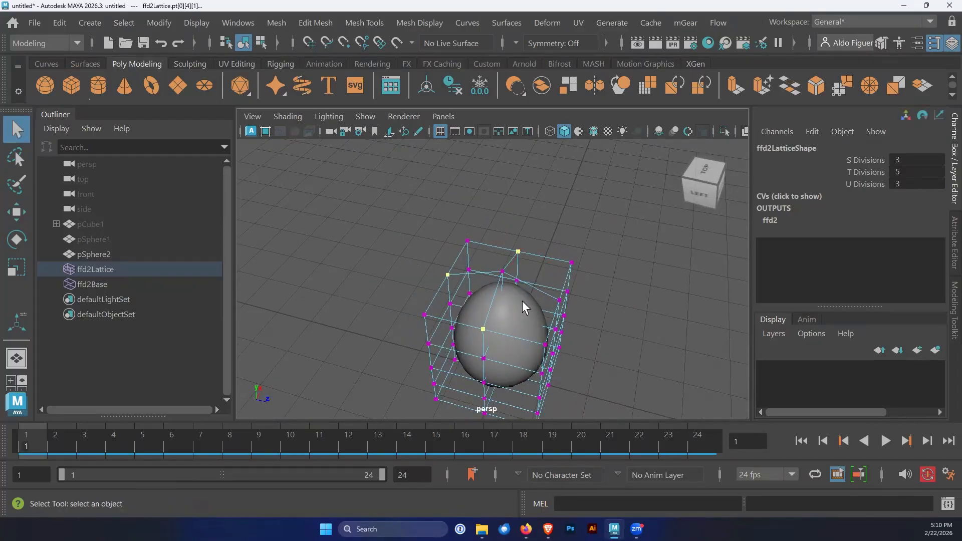
pyautogui.keyDown('alt'); pyautogui.moveTo(557, 304); pyautogui.dragTo(471, 277); pyautogui.keyUp('alt')
pyautogui.press('r')
pyautogui.moveTo(425, 300)
pyautogui.keyDown('alt'); pyautogui.mouseDown()
pyautogui.moveTo(548, 273)
pyautogui.moveTo(521, 301)
pyautogui.moveTo(409, 297)
pyautogui.mouseUp(); pyautogui.keyUp('alt')
pyautogui.keyDown('alt'); pyautogui.moveTo(503, 231); pyautogui.dragTo(461, 231); pyautogui.keyUp('alt')
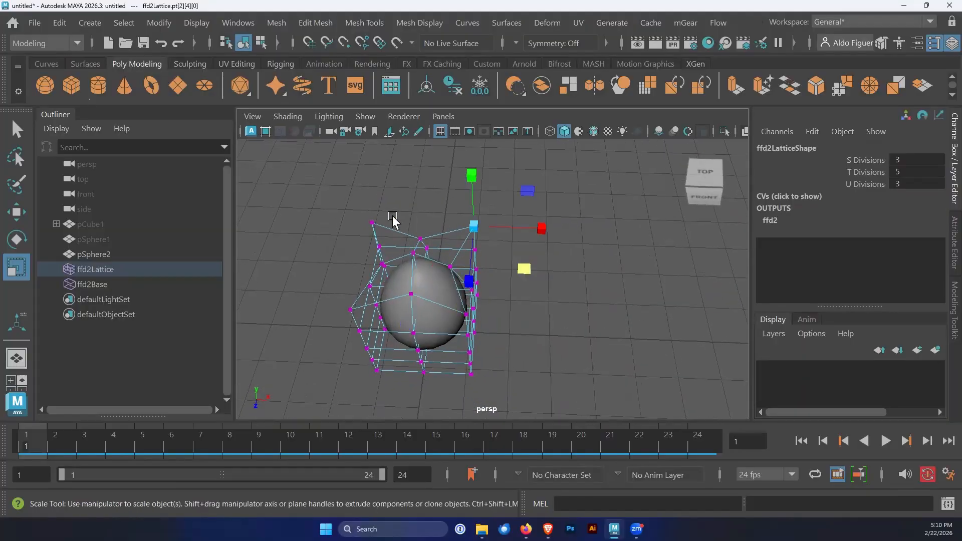
# Step: Select the four corner points of the uppermost lattice layer and scale them inward, undoing the extra last change
pyautogui.keyDown('shift'); pyautogui.moveTo(367, 231); pyautogui.dragTo(368, 231); pyautogui.keyUp('shift')
pyautogui.keyDown('shift'); pyautogui.moveTo(336, 321); pyautogui.dragTo(337, 321); pyautogui.keyUp('shift')
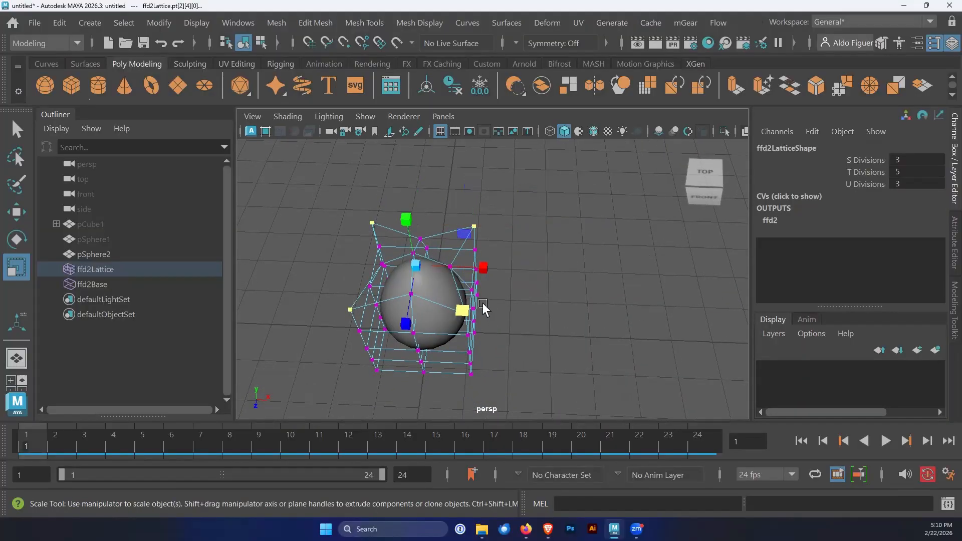
pyautogui.keyDown('alt'); pyautogui.moveTo(510, 314); pyautogui.dragTo(575, 291); pyautogui.keyUp('alt')
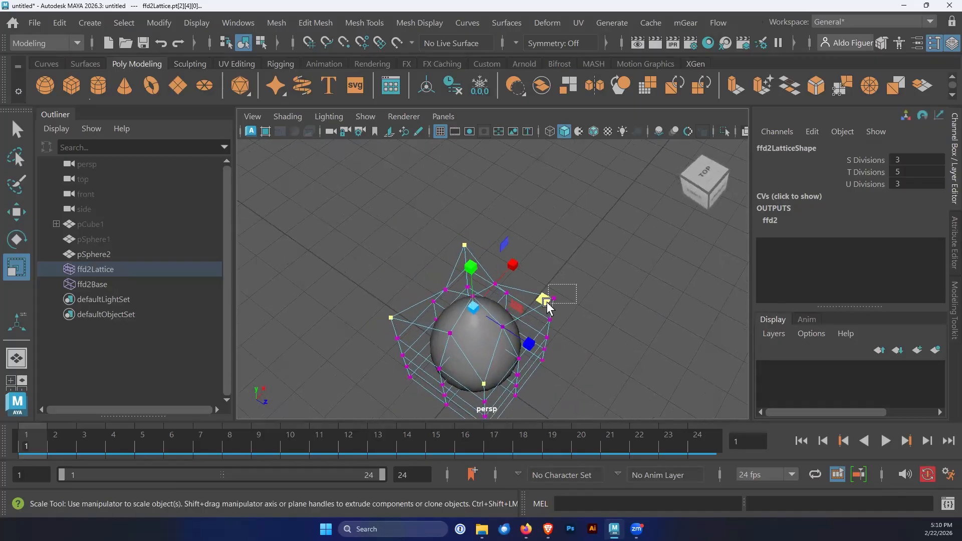
pyautogui.keyDown('alt'); pyautogui.moveTo(546, 328); pyautogui.dragTo(526, 303); pyautogui.keyUp('alt')
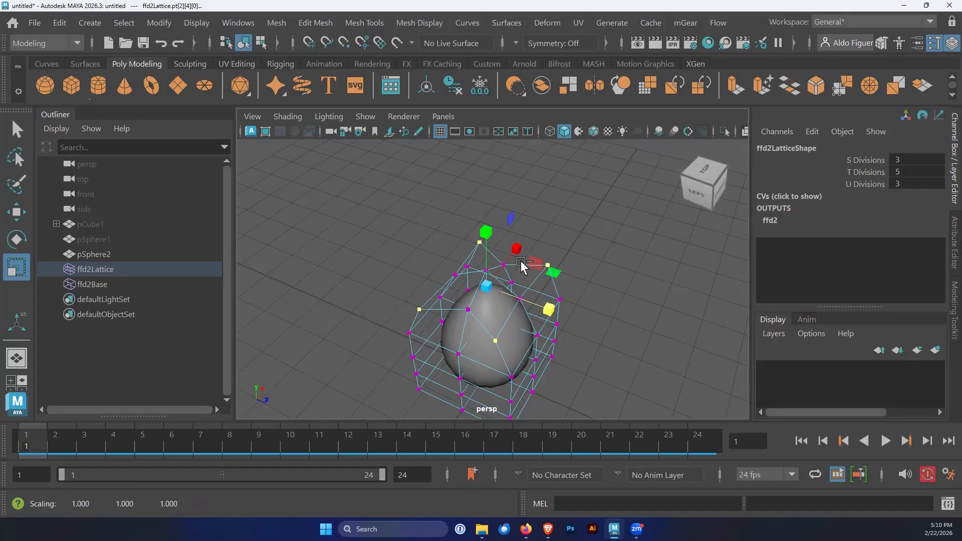
pyautogui.hotkey('ctrl', 'z')
pyautogui.keyDown('alt'); pyautogui.moveTo(550, 273); pyautogui.dragTo(416, 314); pyautogui.keyUp('alt')
# Step: Return to lattice point editing and pull the middle layer's central point on the negative X side outward
pyautogui.click(494, 280)
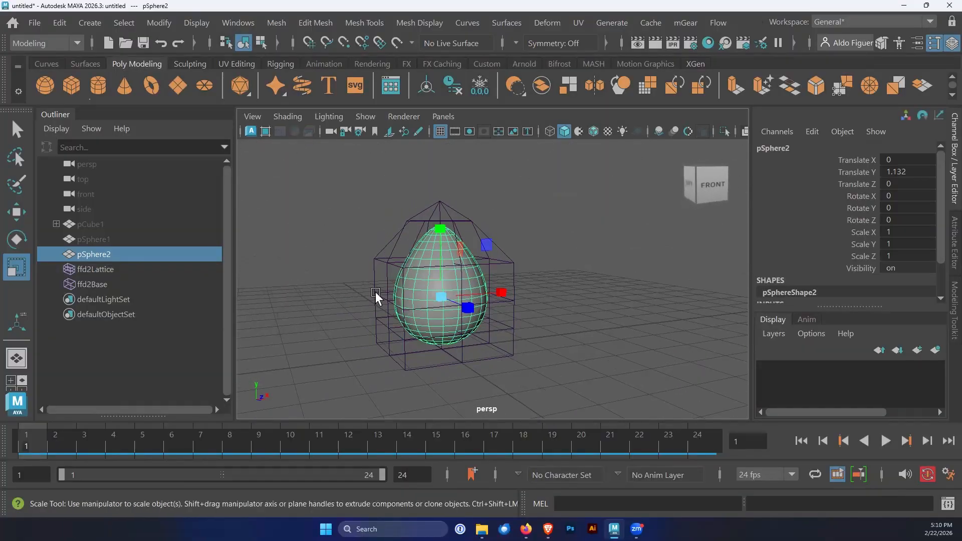
pyautogui.moveTo(376, 292); pyautogui.dragTo(363, 152, button='right')
pyautogui.moveTo(364, 87); pyautogui.dragTo(364, 95, button='right')
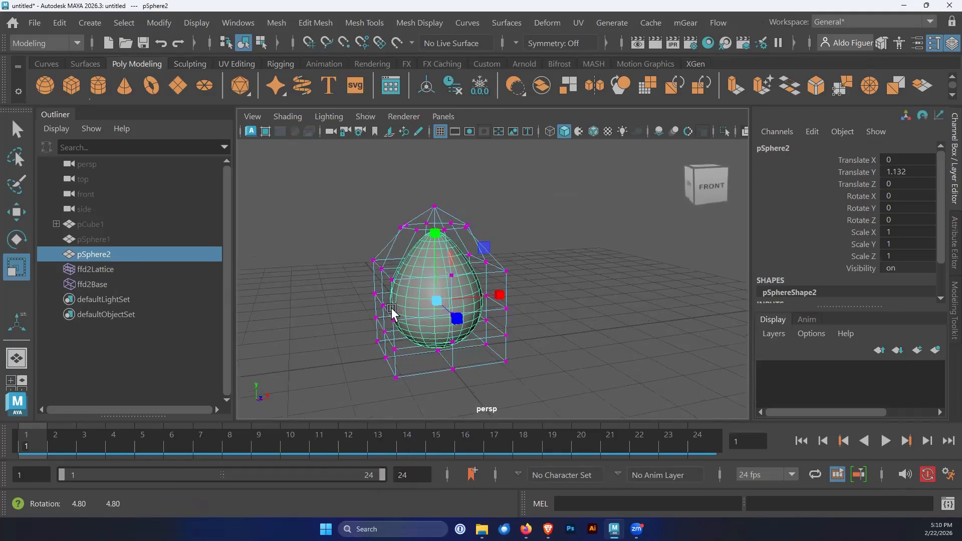
pyautogui.click(381, 309)
pyautogui.click(380, 308)
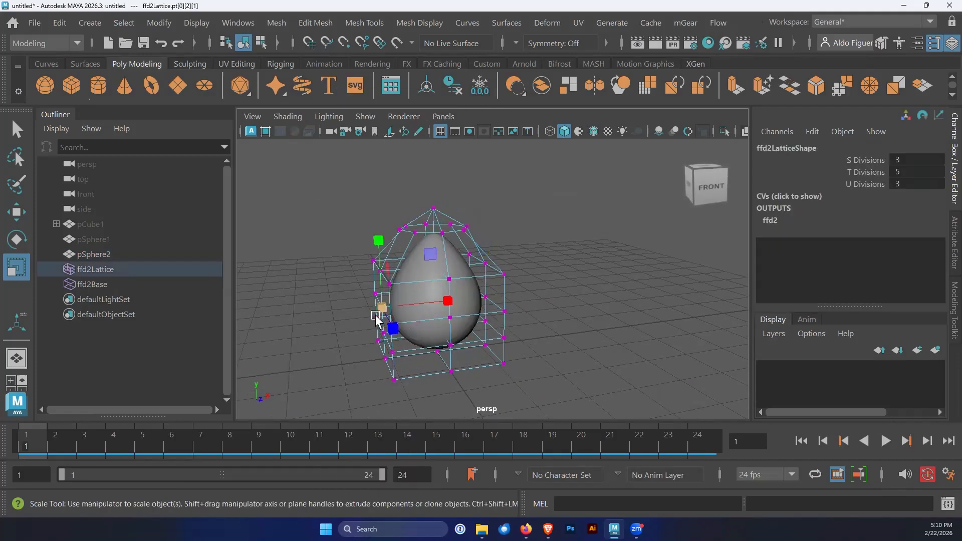
pyautogui.press('w')
pyautogui.moveTo(422, 313)
pyautogui.keyDown('alt'); pyautogui.mouseDown()
pyautogui.moveTo(627, 323)
pyautogui.moveTo(422, 319)
pyautogui.mouseUp(); pyautogui.keyUp('alt')
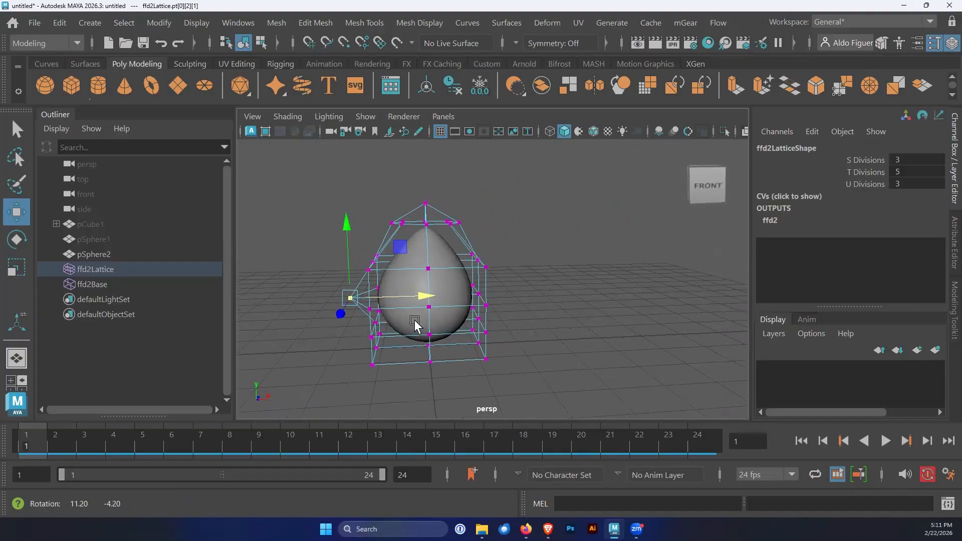
# Step: Select pSphere2 and set its polySphere1 Subdivisions Axis and Subdivisions Height to 5
pyautogui.click(451, 290)
pyautogui.scroll(4, 428, 301)
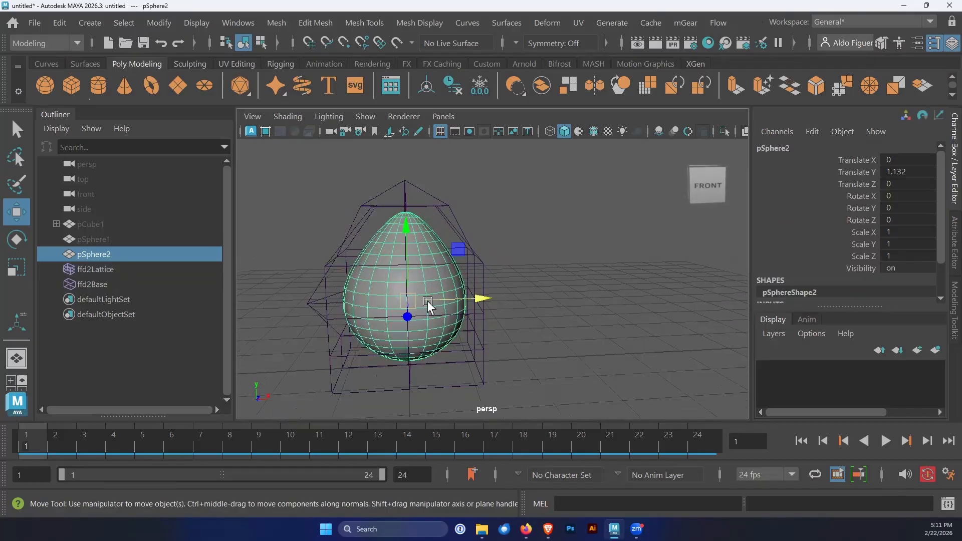
pyautogui.keyDown('alt'); pyautogui.moveTo(421, 299); pyautogui.dragTo(525, 286, button='middle'); pyautogui.keyUp('alt')
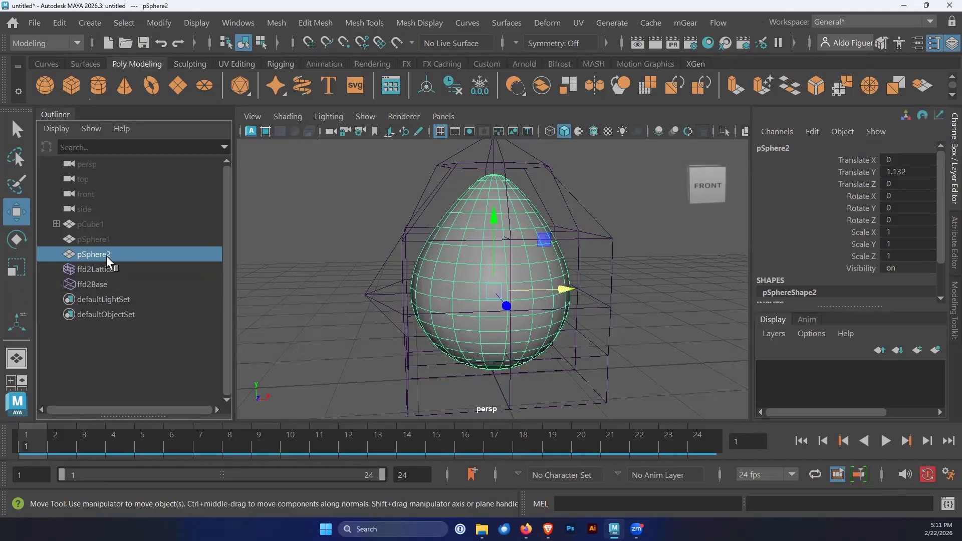
pyautogui.scroll(-2, 942, 233)
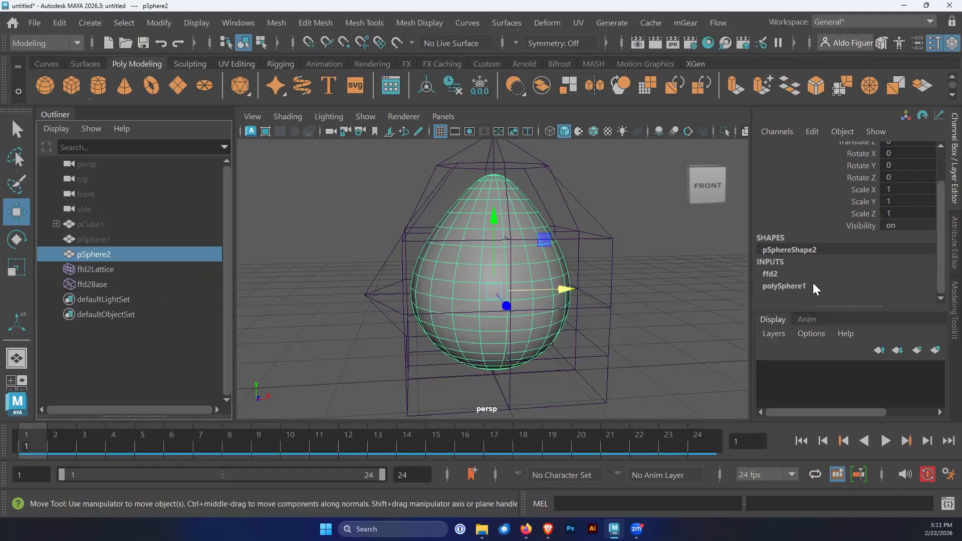
pyautogui.click(792, 286)
pyautogui.scroll(-2, 938, 245)
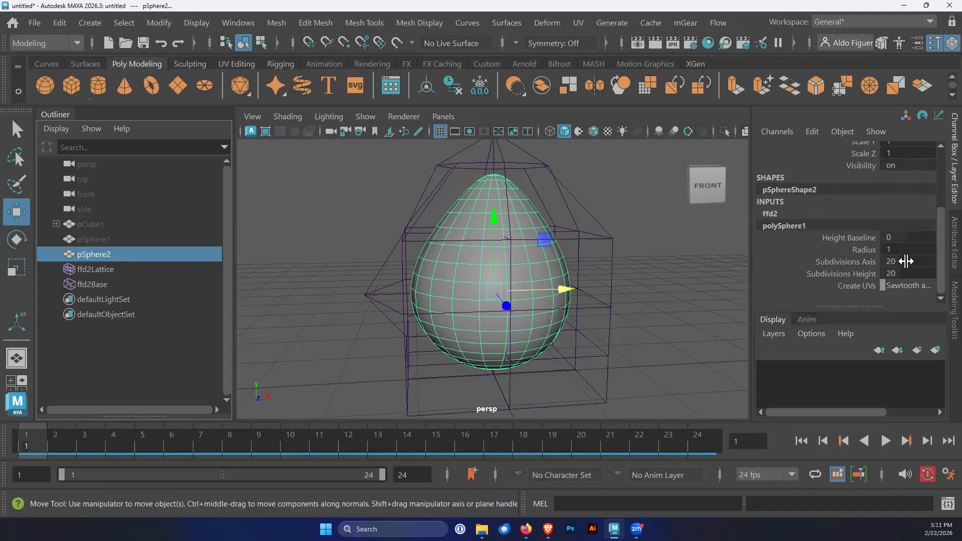
pyautogui.moveTo(907, 261); pyautogui.dragTo(897, 274)
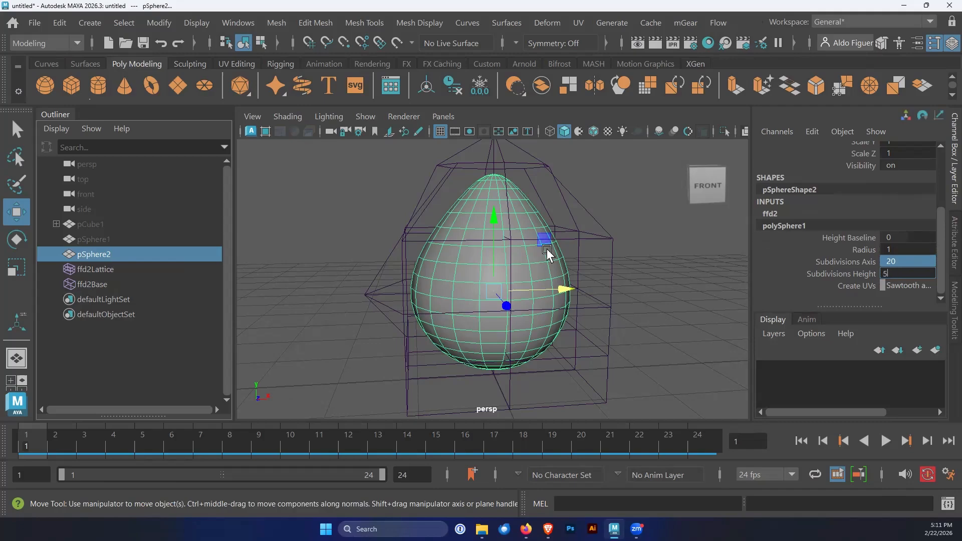
pyautogui.write('5')
pyautogui.press('Return')
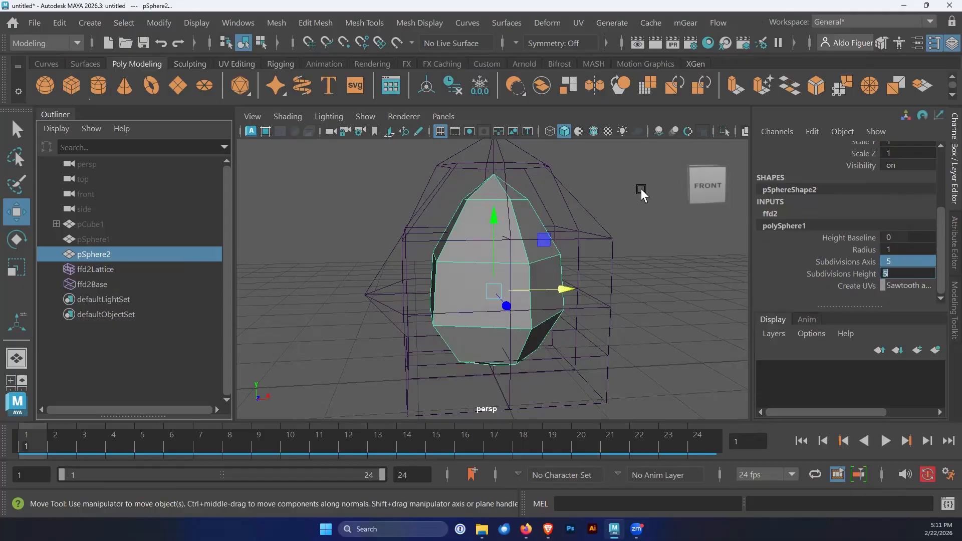
# Step: Set the sphere's Subdivisions Axis and Subdivisions Height to 20
pyautogui.keyDown('alt'); pyautogui.moveTo(516, 307); pyautogui.dragTo(482, 241); pyautogui.keyUp('alt')
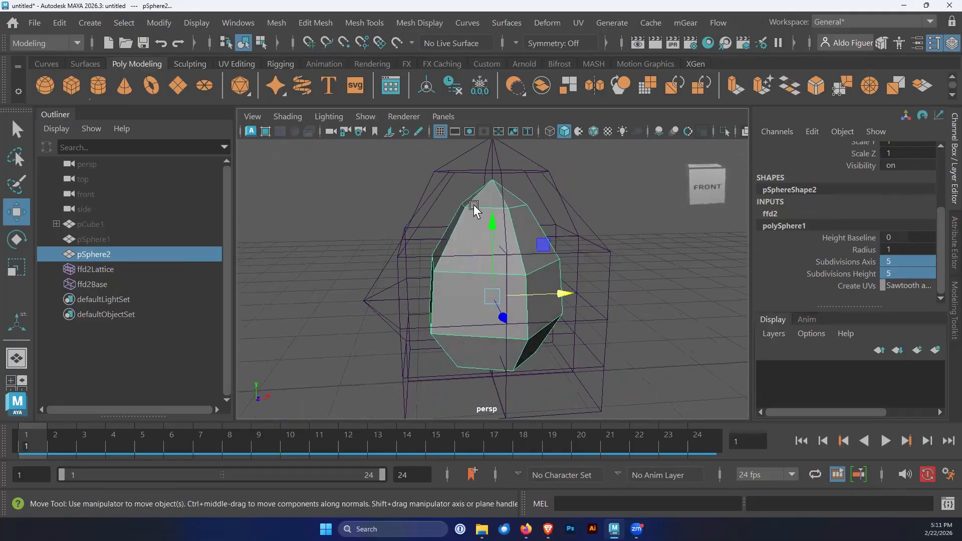
pyautogui.click(901, 272)
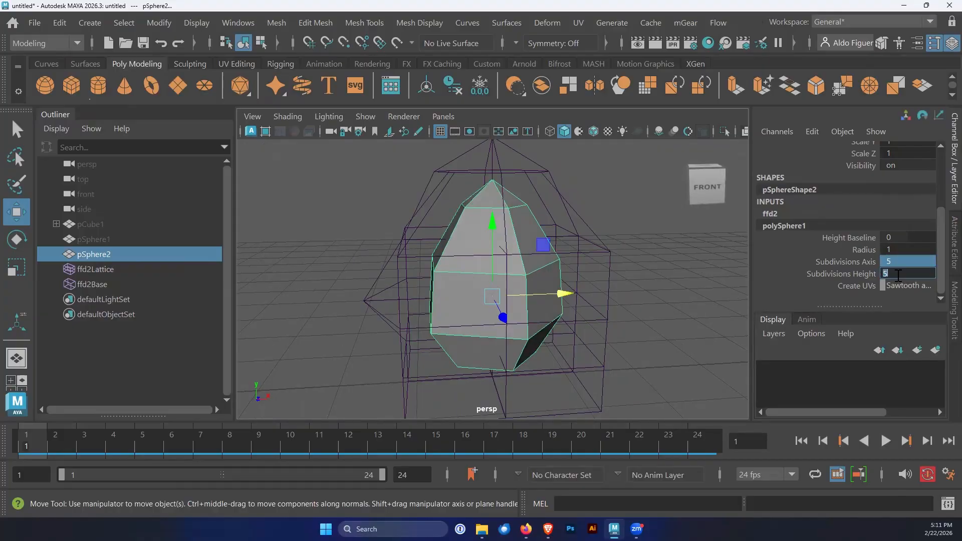
pyautogui.write('20')
pyautogui.press('Return')
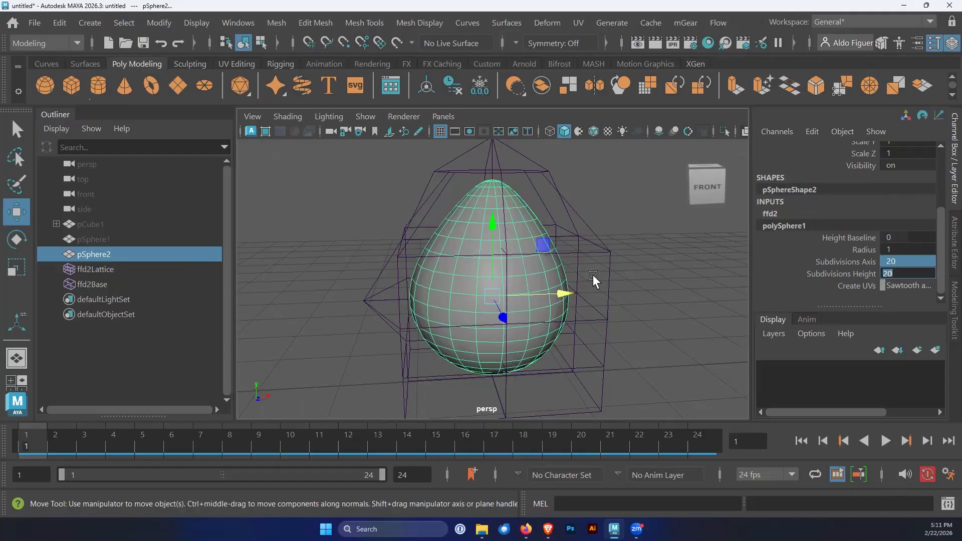
# Step: Try moving pSphere2 along Z out of its lattice, and undo the moves
pyautogui.keyDown('alt'); pyautogui.moveTo(594, 279); pyautogui.dragTo(651, 279); pyautogui.keyUp('alt')
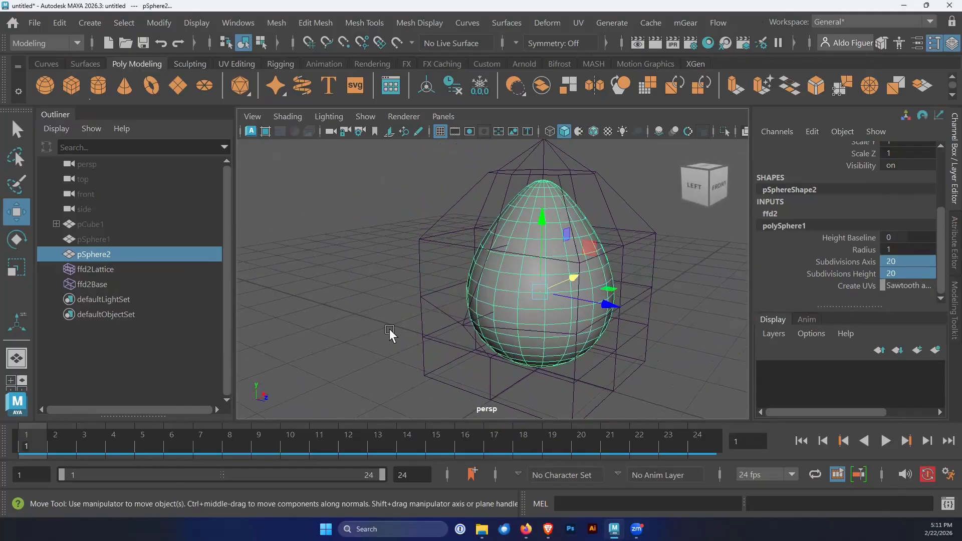
pyautogui.scroll(-5, 399, 305)
pyautogui.keyDown('alt'); pyautogui.moveTo(386, 285); pyautogui.dragTo(350, 286); pyautogui.keyUp('alt')
pyautogui.click(109, 253)
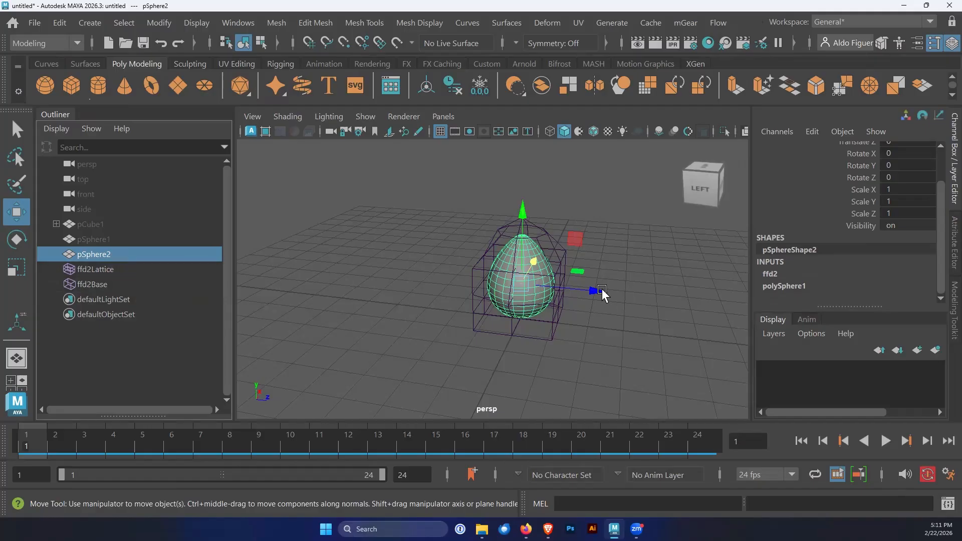
pyautogui.moveTo(602, 291); pyautogui.dragTo(711, 288)
pyautogui.hotkey('ctrl', 'z')
pyautogui.hotkey('ctrl', 'z')
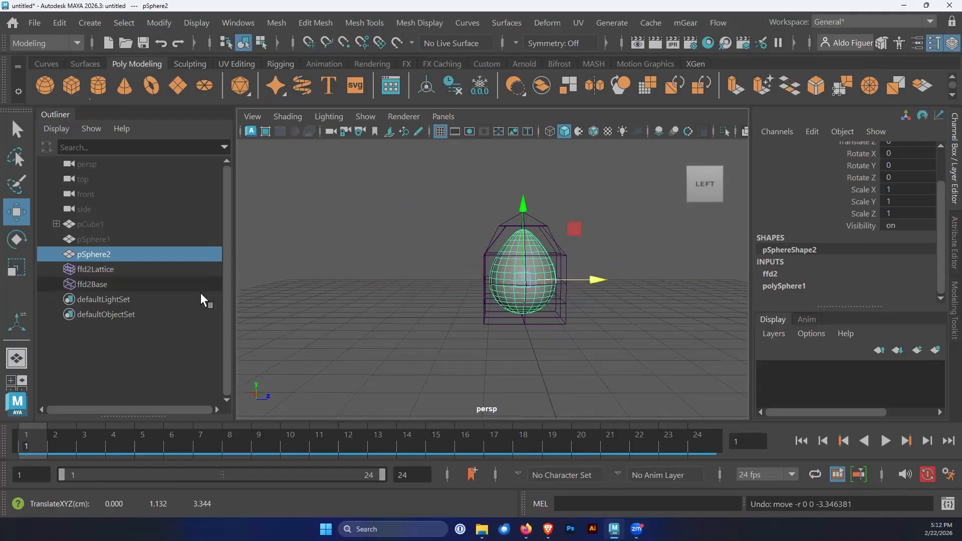
# Step: Try deleting the construction history of pSphere2 to remove its lattice, and undo the deletion
pyautogui.click(161, 298)
pyautogui.click(118, 259)
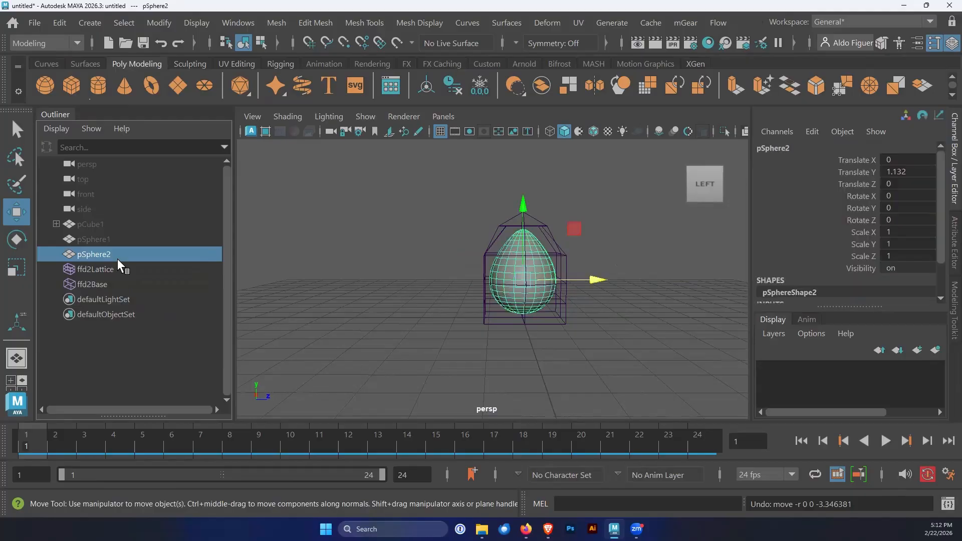
pyautogui.keyDown('alt'); pyautogui.moveTo(474, 301); pyautogui.dragTo(517, 297); pyautogui.keyUp('alt')
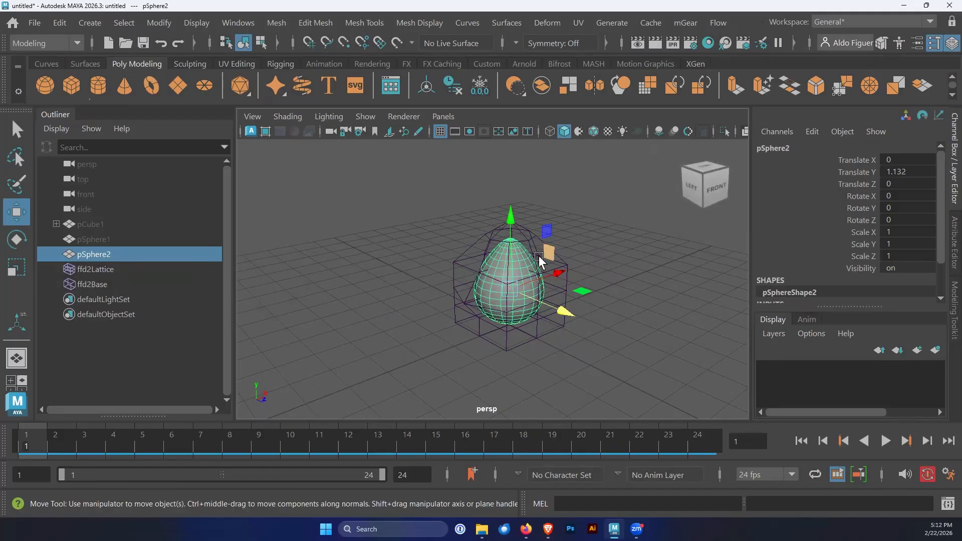
pyautogui.click(59, 23)
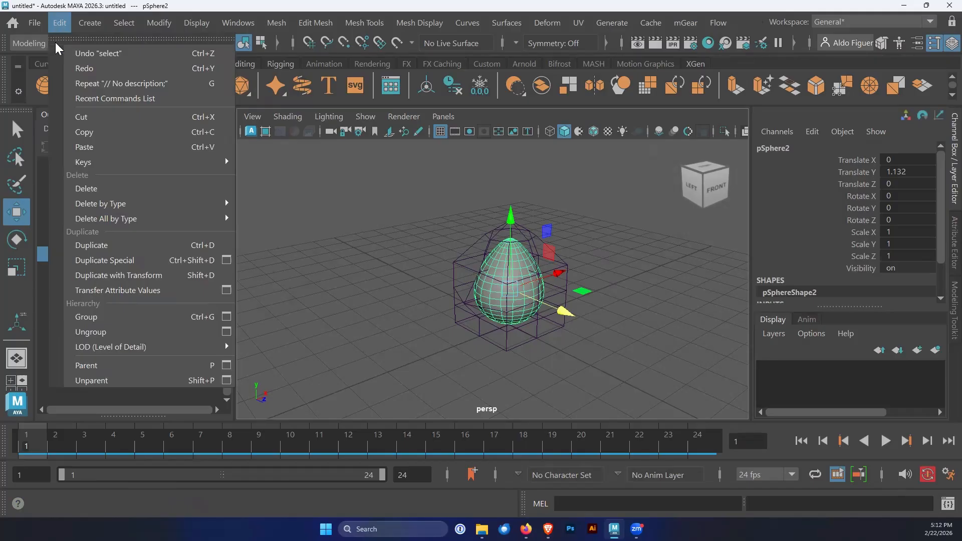
pyautogui.moveTo(108, 203)
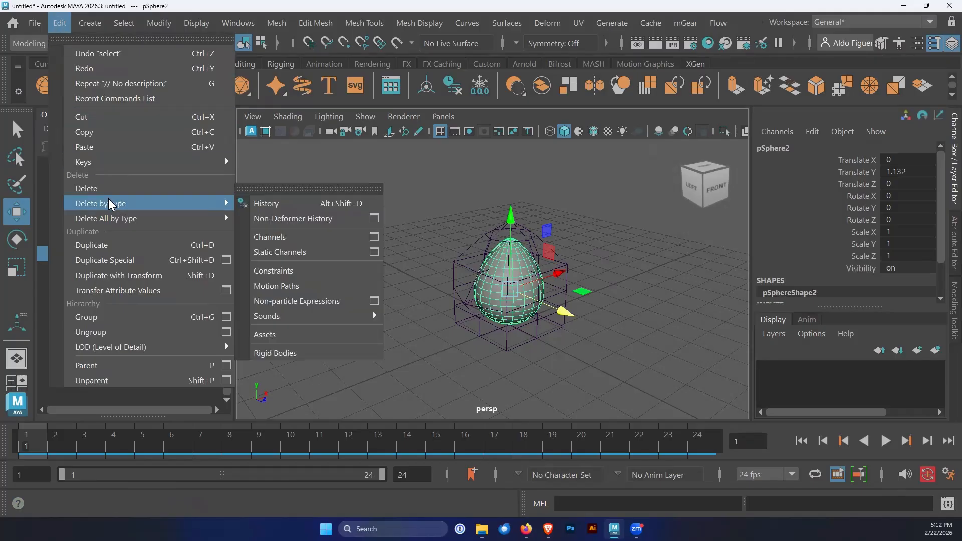
pyautogui.click(287, 203)
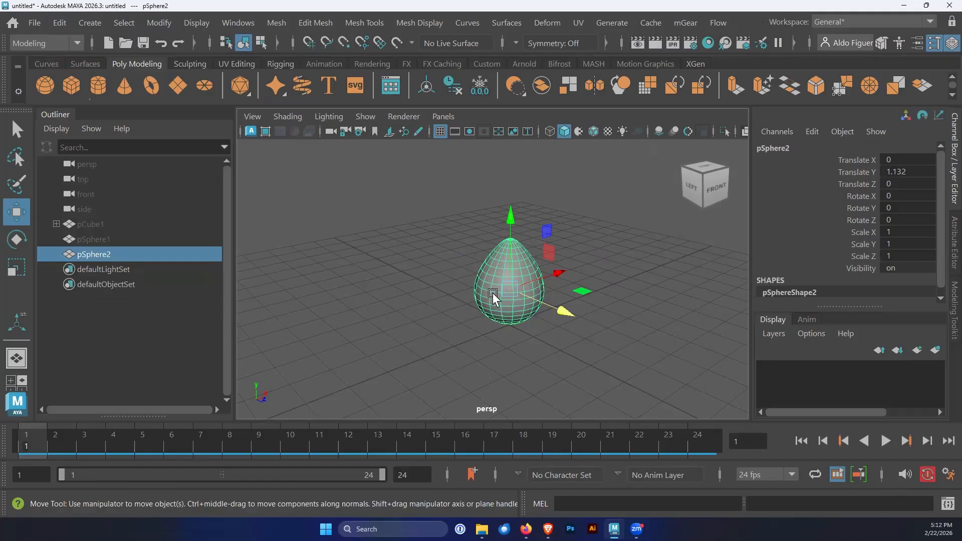
pyautogui.keyDown('alt'); pyautogui.moveTo(492, 299); pyautogui.dragTo(487, 304); pyautogui.keyUp('alt')
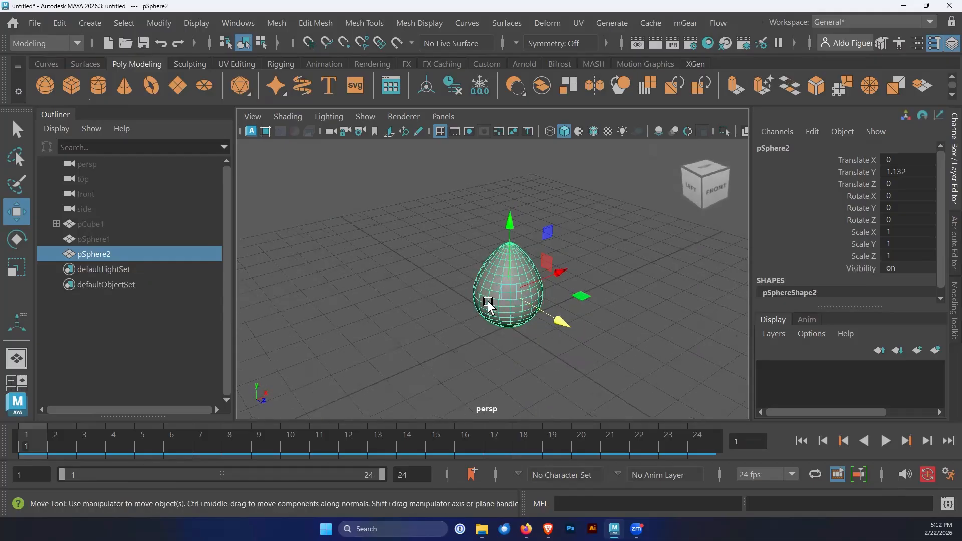
pyautogui.hotkey('ctrl', 'z')
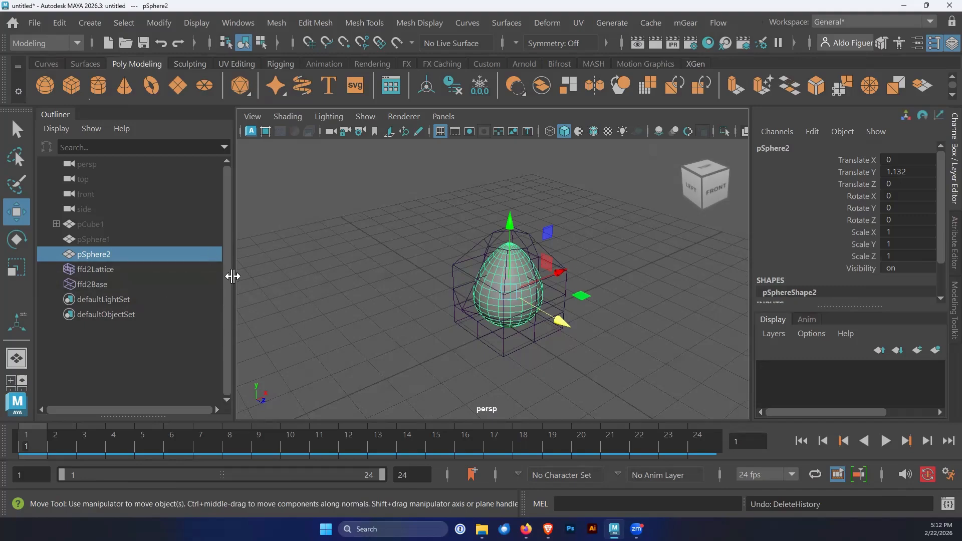
# Step: Parent ffd2Lattice and ffd2Base to pSphere2, and move pSphere2 across the ground plane to about X 1.919, Z -1.706
pyautogui.click(108, 269)
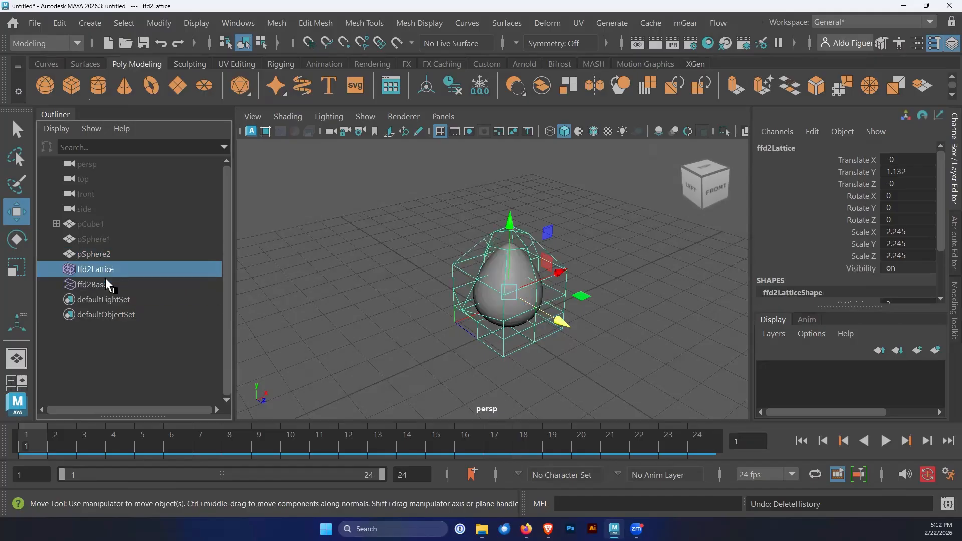
pyautogui.keyDown('ctrl'); pyautogui.click(100, 284); pyautogui.keyUp('ctrl')
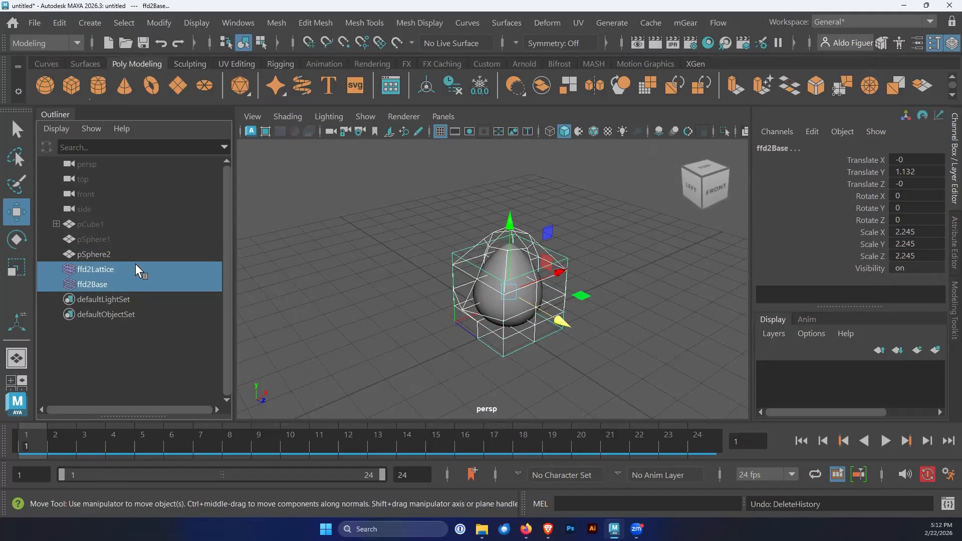
pyautogui.keyDown('ctrl'); pyautogui.click(108, 254); pyautogui.keyUp('ctrl')
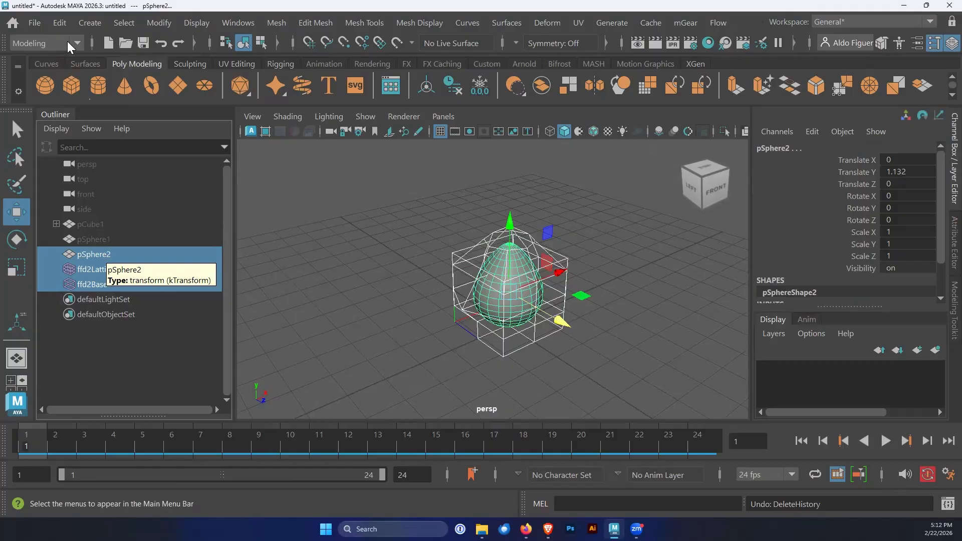
pyautogui.click(60, 23)
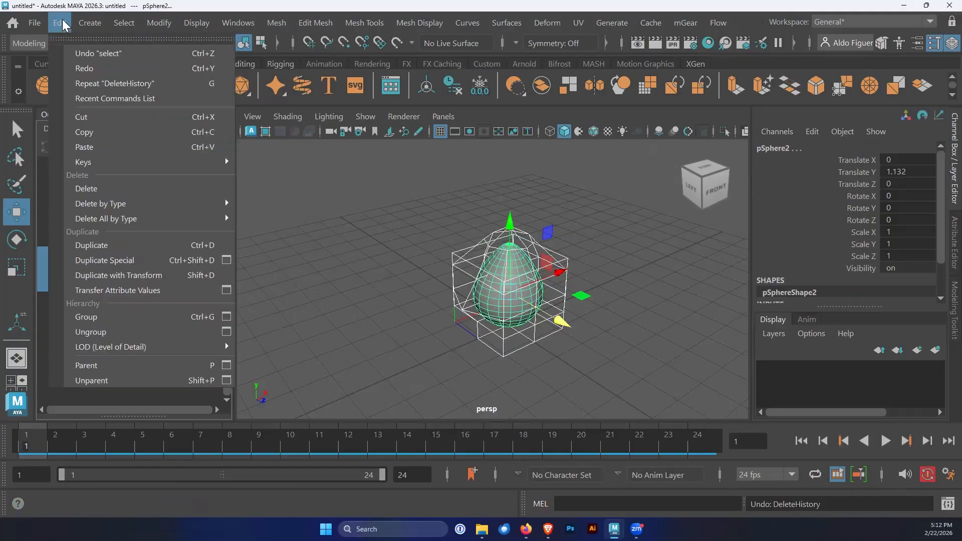
pyautogui.click(165, 369)
pyautogui.click(97, 254)
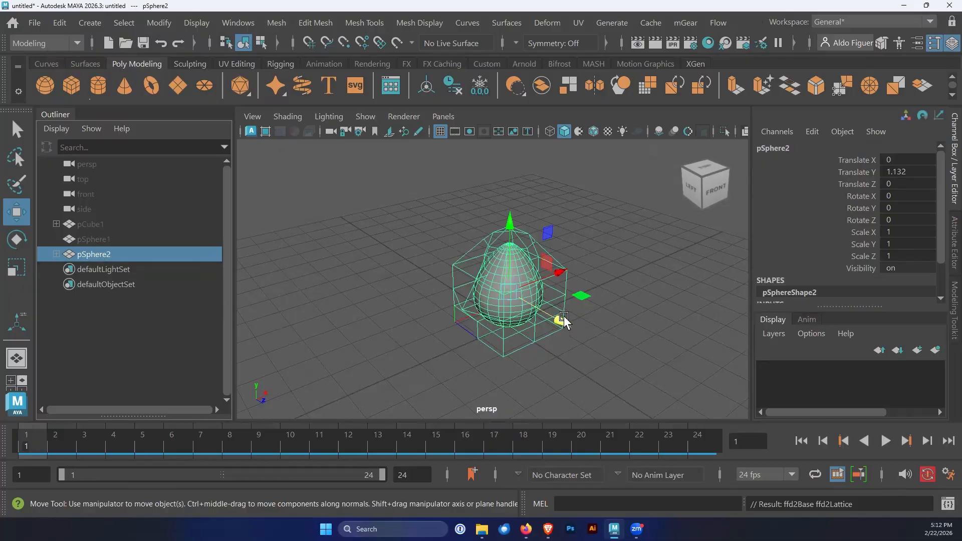
pyautogui.moveTo(562, 317); pyautogui.dragTo(587, 258)
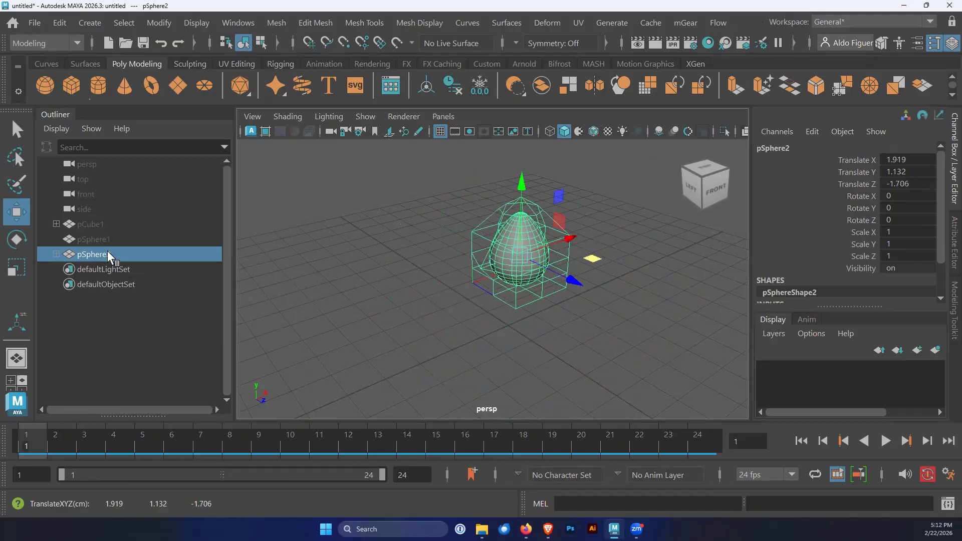
# Step: Expand pSphere2 and hide its child objects ffd2Base and ffd2Lattice
pyautogui.click(56, 254)
pyautogui.click(105, 269)
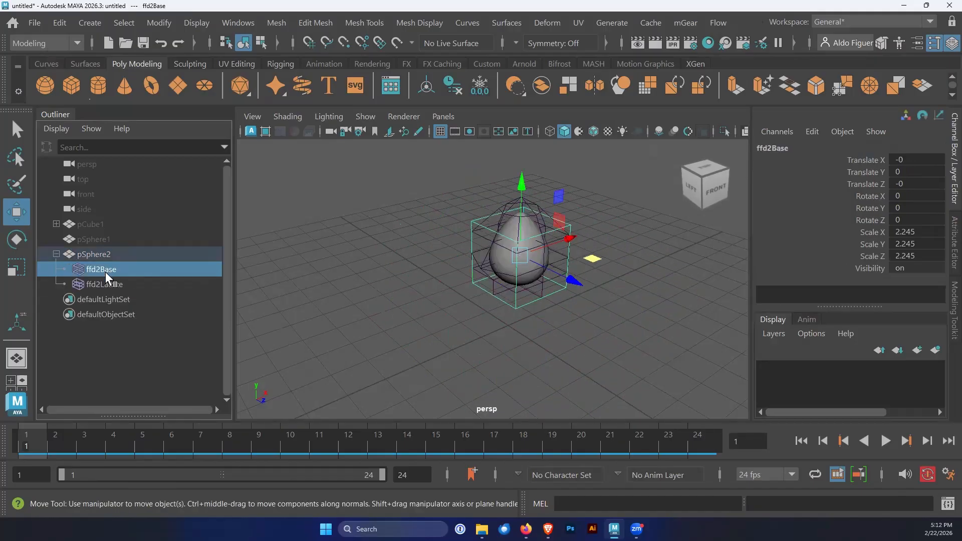
pyautogui.click(106, 284)
pyautogui.keyDown('alt'); pyautogui.moveTo(374, 280); pyautogui.dragTo(407, 263); pyautogui.keyUp('alt')
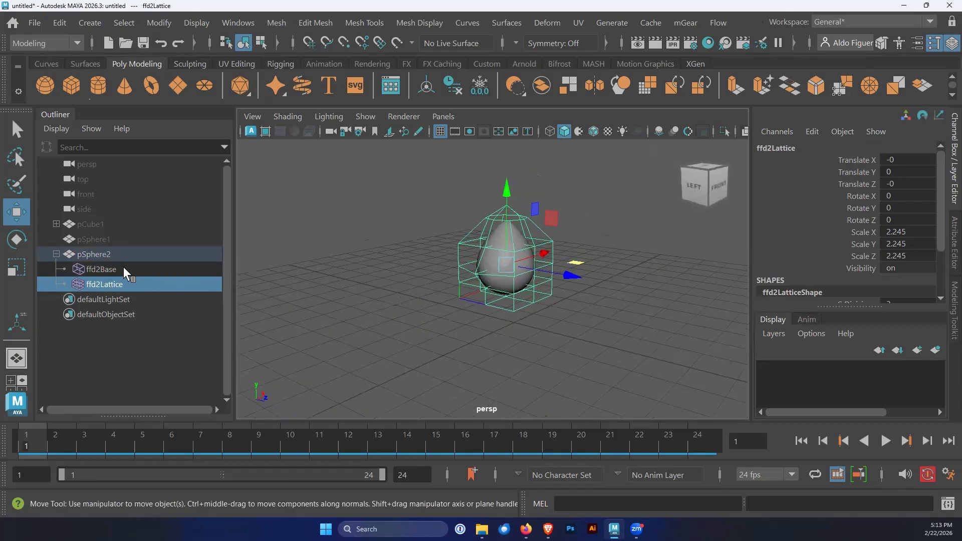
pyautogui.keyDown('ctrl'); pyautogui.click(116, 269); pyautogui.keyUp('ctrl')
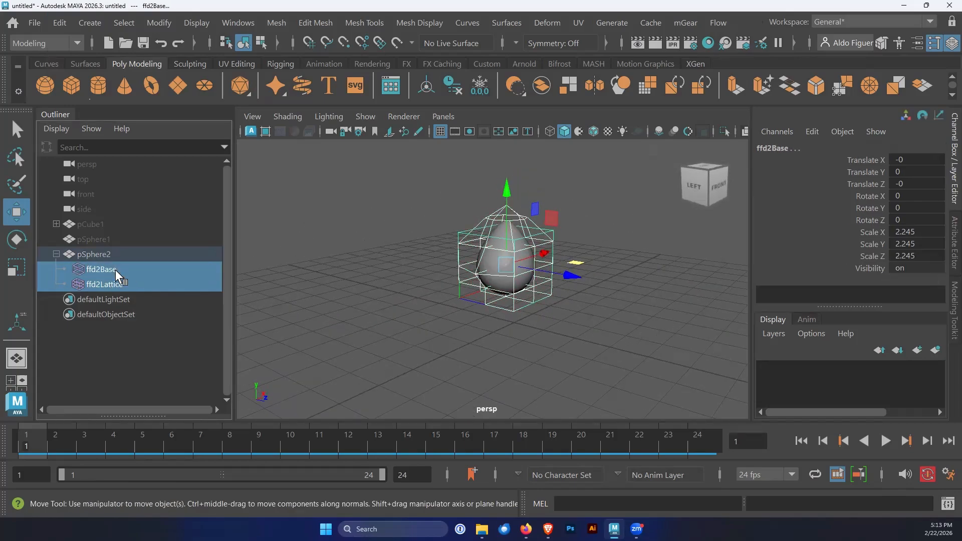
pyautogui.hotkey('ctrl', 'h')
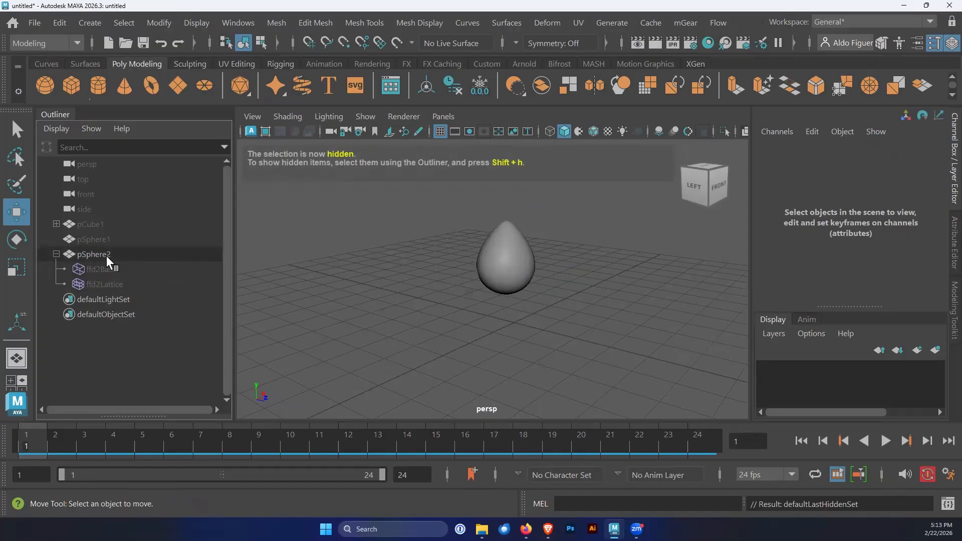
# Step: Select pSphere2 and move it away from the grid centre to about X -0.588, Z -6.588
pyautogui.click(106, 255)
pyautogui.keyDown('alt'); pyautogui.moveTo(491, 277); pyautogui.dragTo(371, 264); pyautogui.keyUp('alt')
pyautogui.keyDown('alt'); pyautogui.moveTo(307, 294); pyautogui.dragTo(495, 326); pyautogui.keyUp('alt')
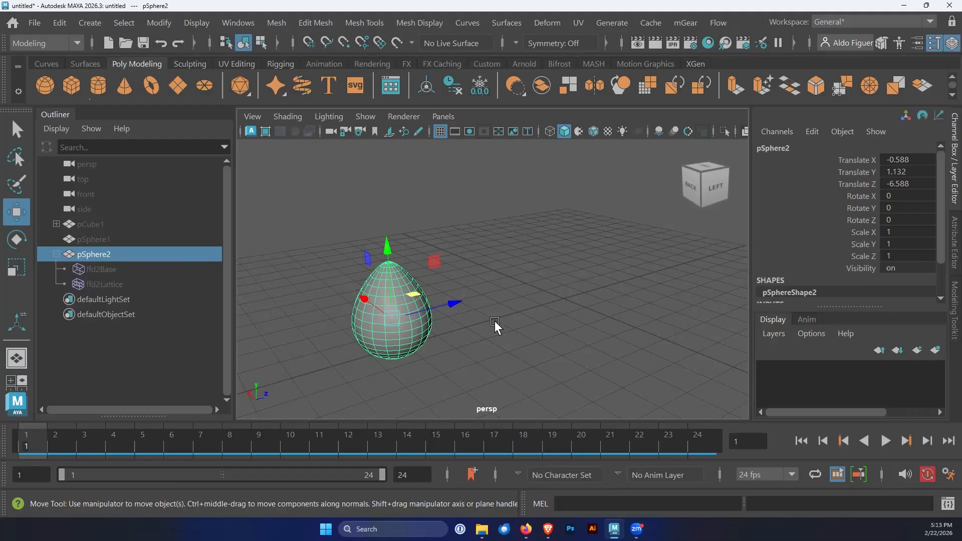
# Step: Reset the polygon cube options to their defaults and create a new cube at the origin
pyautogui.click(96, 29)
pyautogui.moveTo(124, 76)
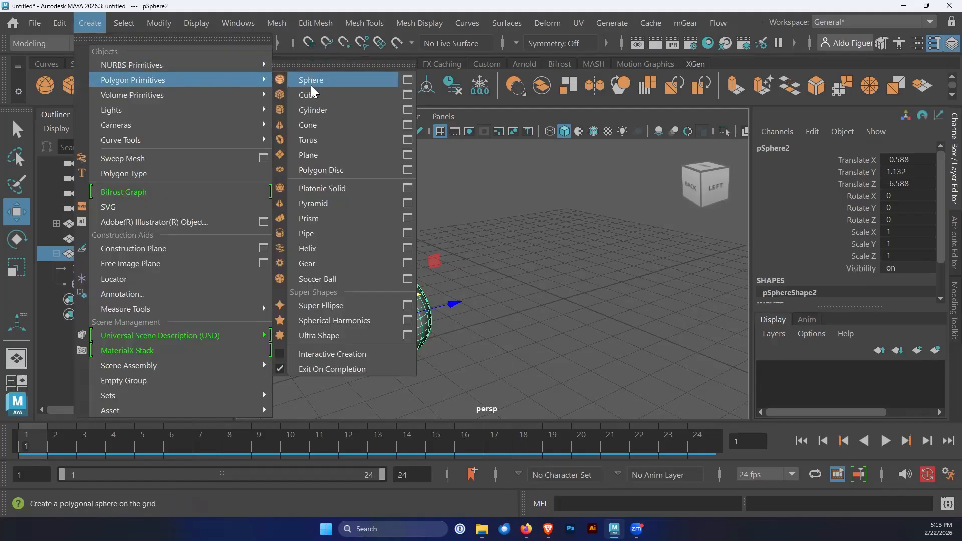
pyautogui.click(407, 95)
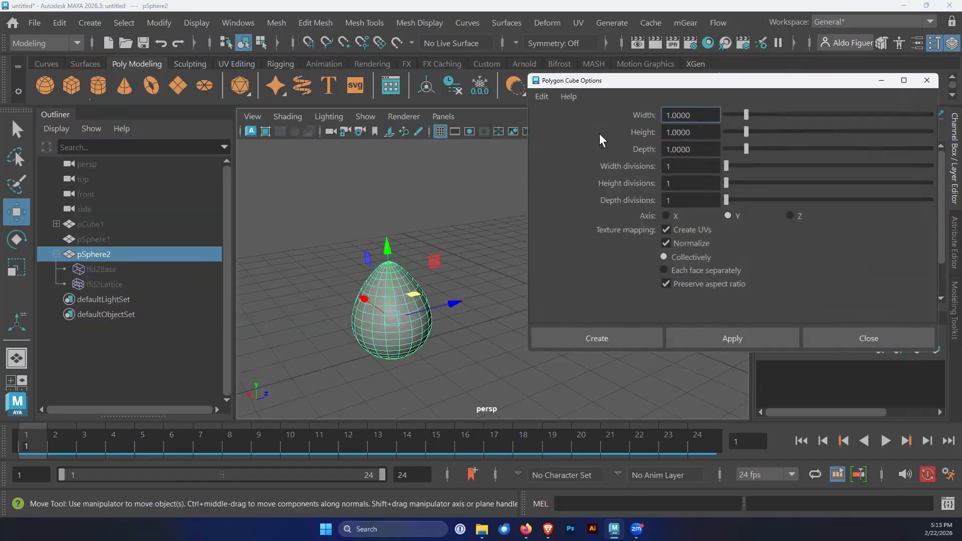
pyautogui.click(542, 96)
pyautogui.click(553, 126)
pyautogui.click(629, 337)
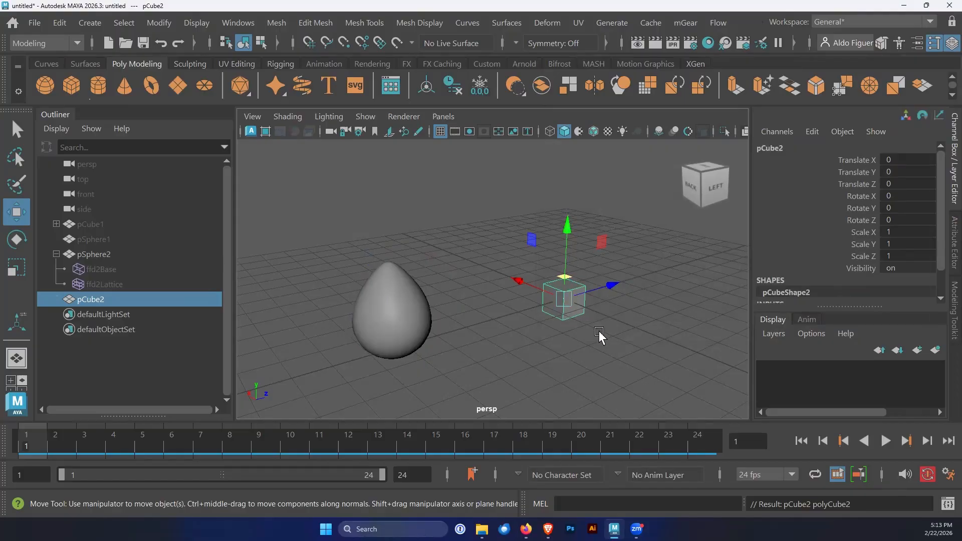
pyautogui.moveTo(600, 336)
pyautogui.keyDown('alt'); pyautogui.mouseDown()
pyautogui.moveTo(543, 329)
pyautogui.moveTo(540, 344)
pyautogui.moveTo(597, 330)
pyautogui.mouseUp(); pyautogui.keyUp('alt')
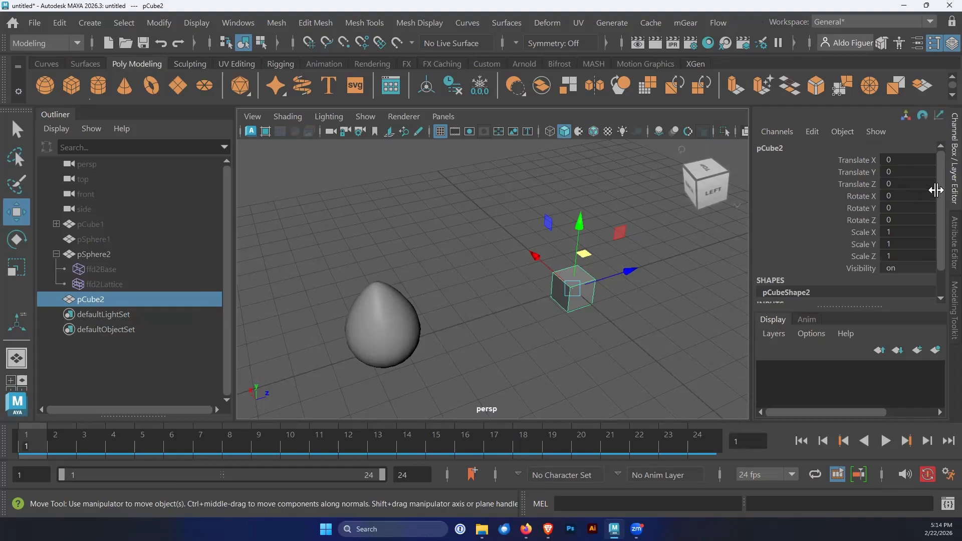
# Step: Set pCube2's Subdivisions Width to 2, Subdivisions Height to 10 and Subdivisions Depth to 2
pyautogui.scroll(-2, 937, 200)
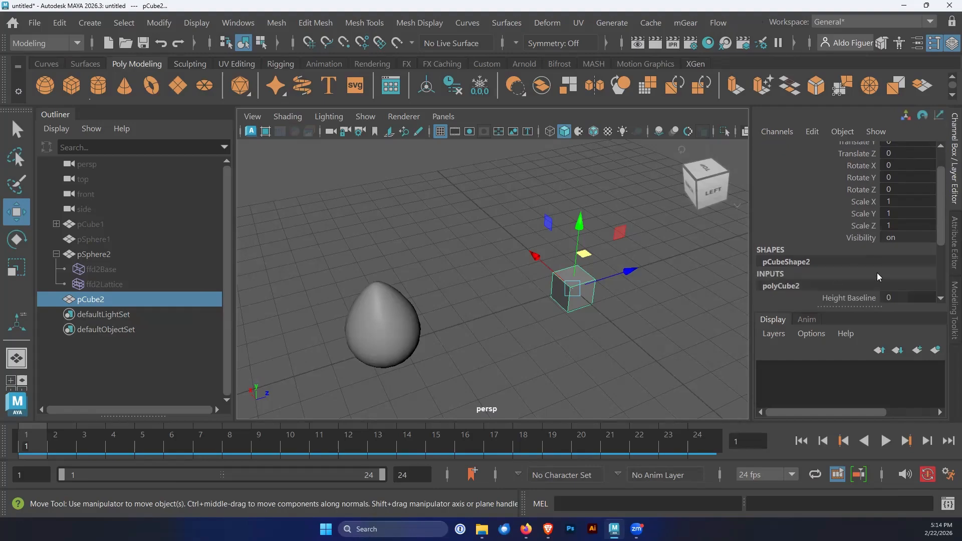
pyautogui.scroll(-5, 942, 224)
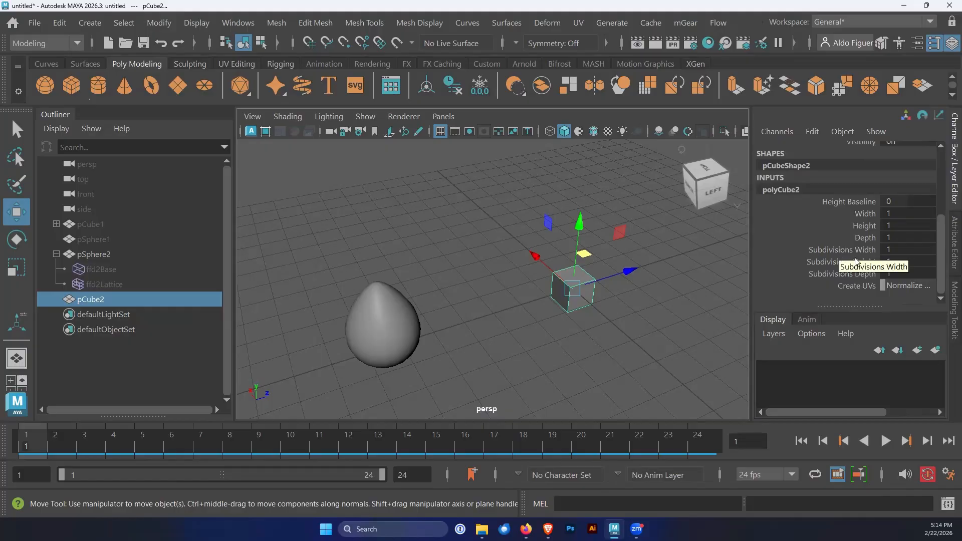
pyautogui.doubleClick(906, 253)
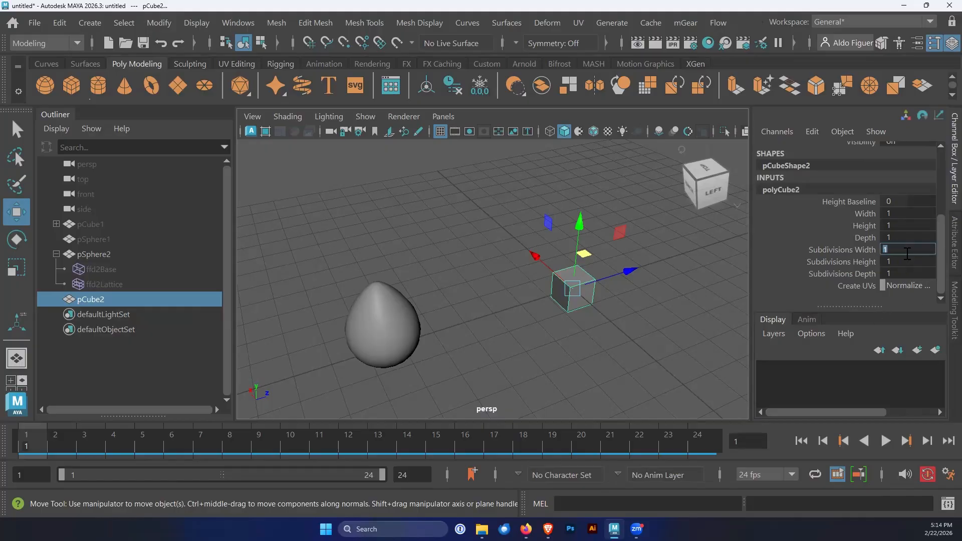
pyautogui.press('Tab')
pyautogui.write('10')
pyautogui.press('Tab')
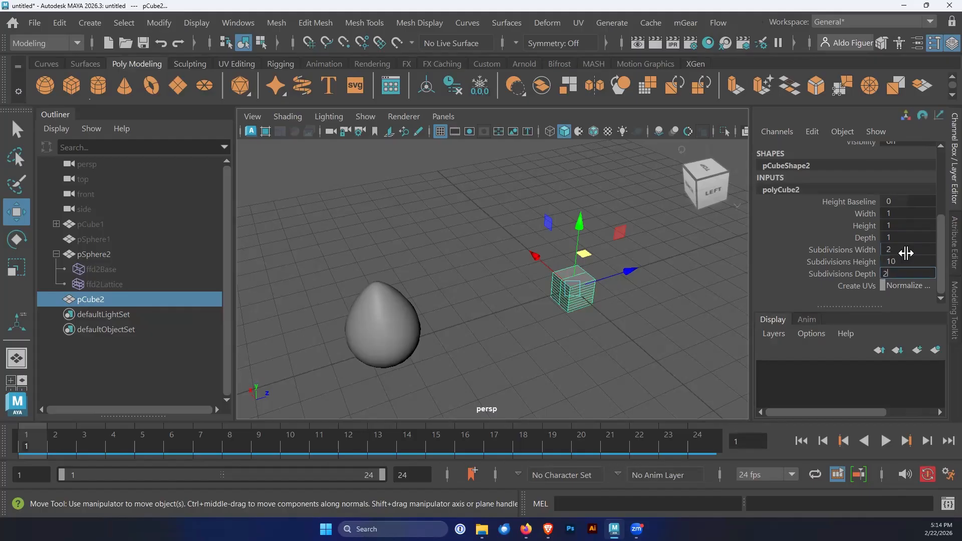
pyautogui.press('Tab')
pyautogui.press('Escape')
pyautogui.keyDown('alt'); pyautogui.moveTo(572, 316); pyautogui.dragTo(592, 318); pyautogui.keyUp('alt')
pyautogui.keyDown('alt'); pyautogui.moveTo(575, 290); pyautogui.dragTo(566, 325); pyautogui.keyUp('alt')
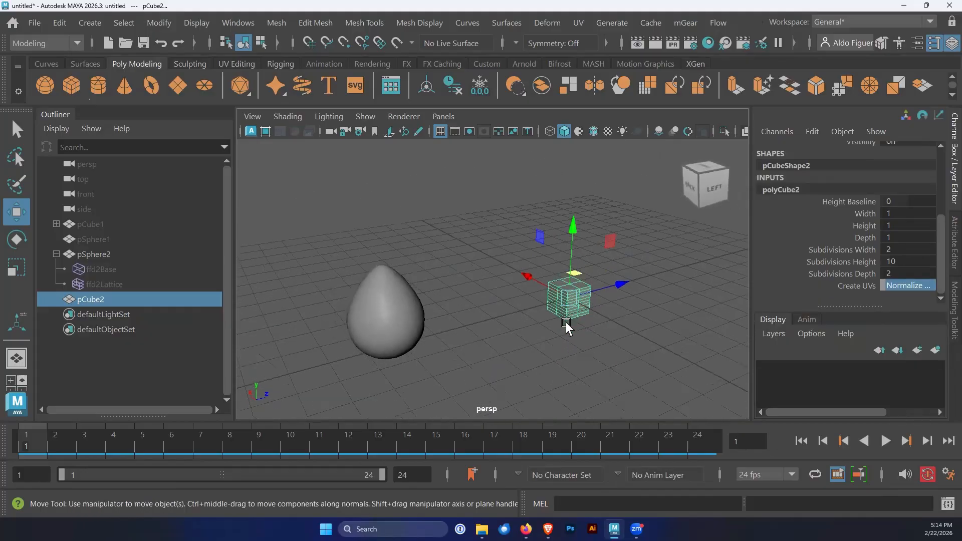
# Step: Scale pCube2 along Y into a tall column about 7.012 units high
pyautogui.press('e')
pyautogui.press('r')
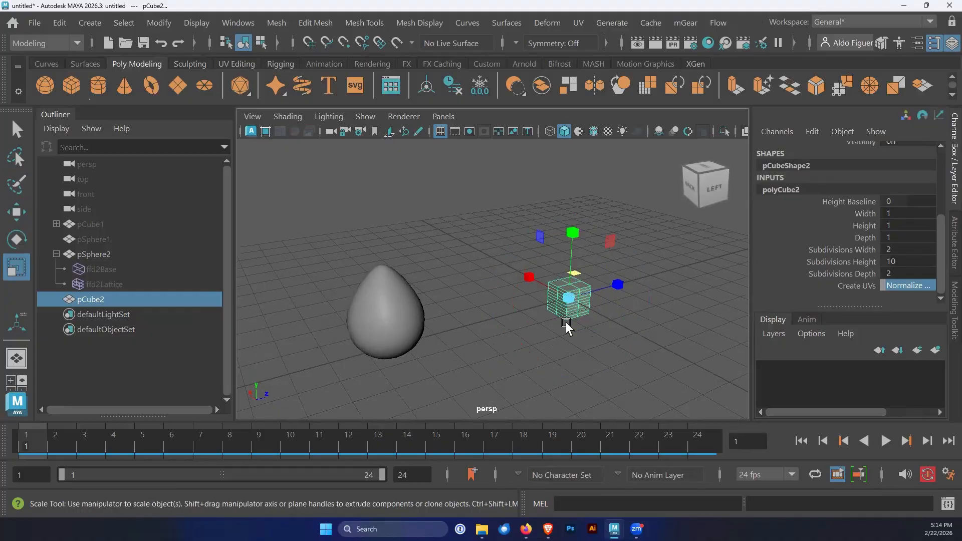
pyautogui.moveTo(573, 233); pyautogui.dragTo(584, 116)
pyautogui.moveTo(573, 236); pyautogui.dragTo(584, 172)
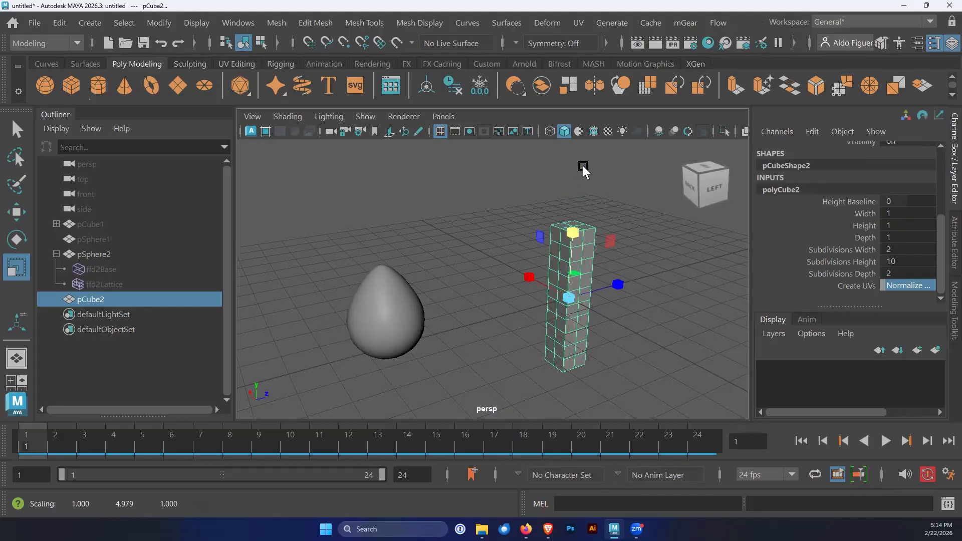
pyautogui.moveTo(571, 231); pyautogui.dragTo(574, 114)
# Step: Move the column up along Y to about 3.758 so it stands above the grid
pyautogui.press('w')
pyautogui.keyDown('alt'); pyautogui.moveTo(598, 206); pyautogui.dragTo(561, 264, button='middle'); pyautogui.keyUp('alt')
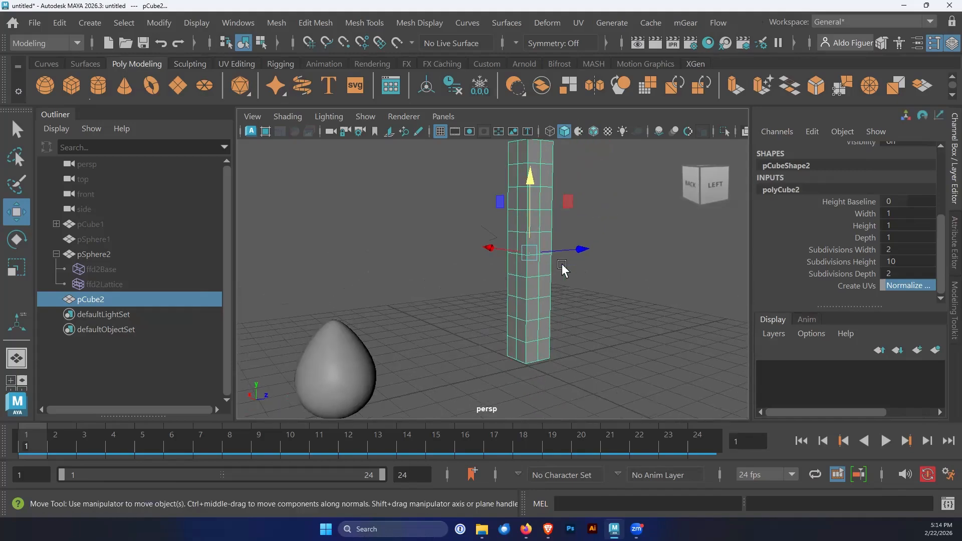
pyautogui.moveTo(533, 183); pyautogui.dragTo(533, 185)
pyautogui.keyDown('alt'); pyautogui.moveTo(485, 240); pyautogui.dragTo(460, 250); pyautogui.keyUp('alt')
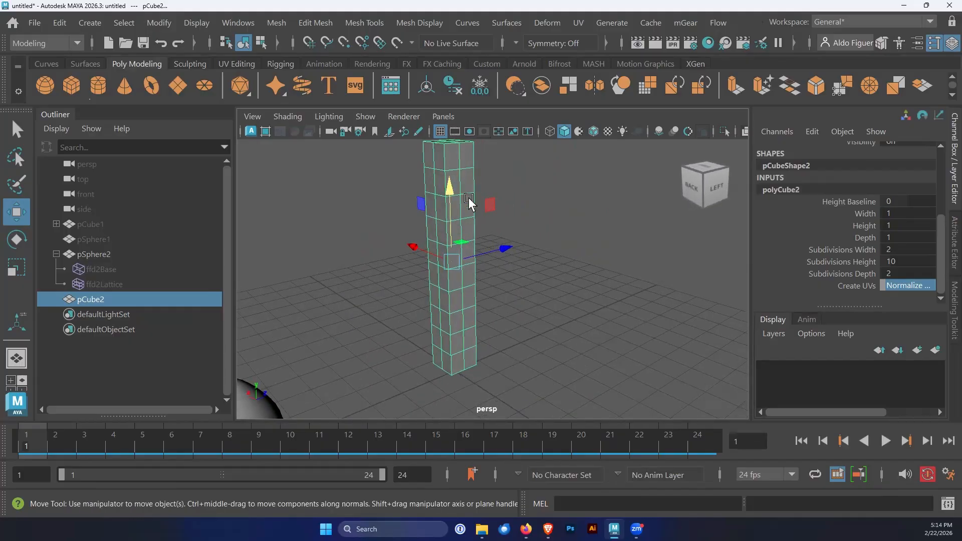
pyautogui.press('q')
pyautogui.keyDown('alt'); pyautogui.moveTo(520, 216); pyautogui.dragTo(472, 244); pyautogui.keyUp('alt')
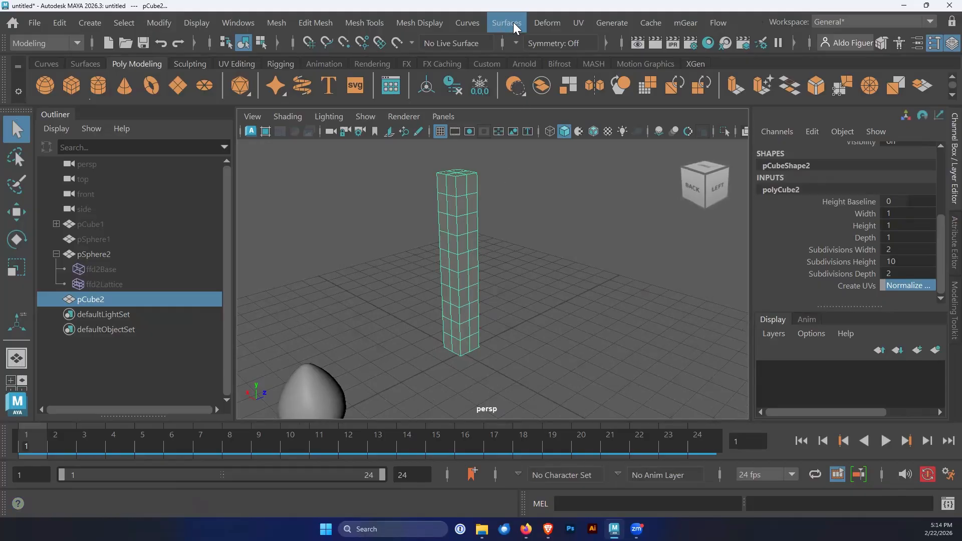
# Step: Create a lattice deformer with divisions 2, 5, 2 around pCube2
pyautogui.click(553, 25)
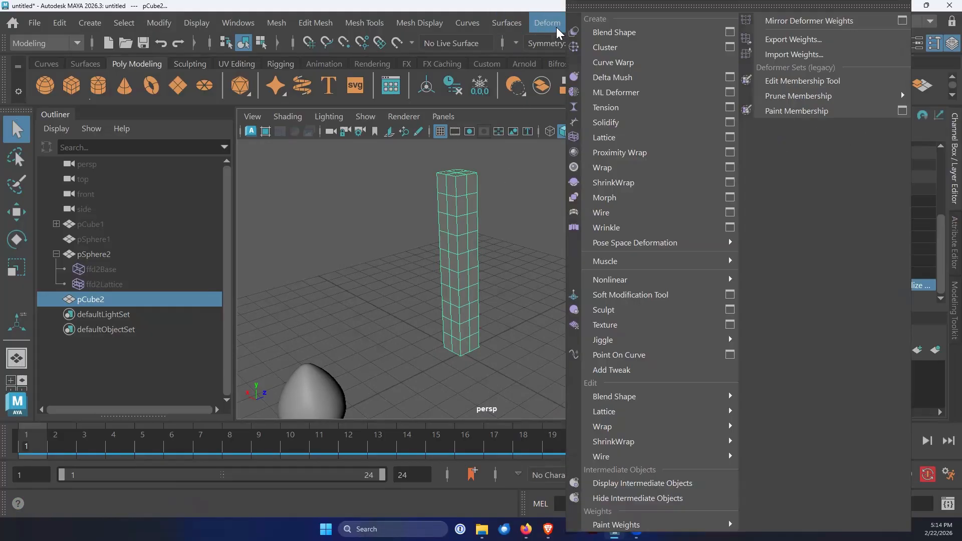
pyautogui.click(729, 137)
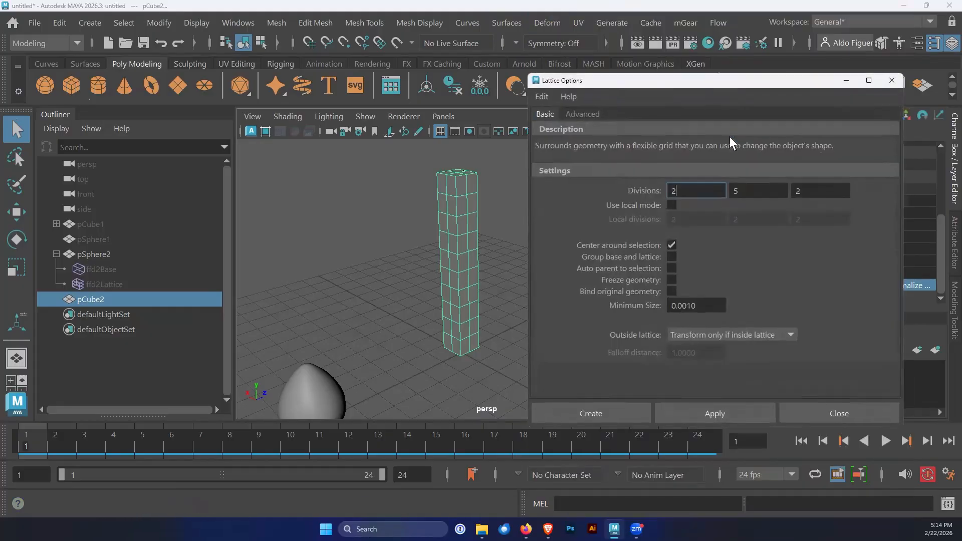
pyautogui.click(690, 191)
pyautogui.click(619, 412)
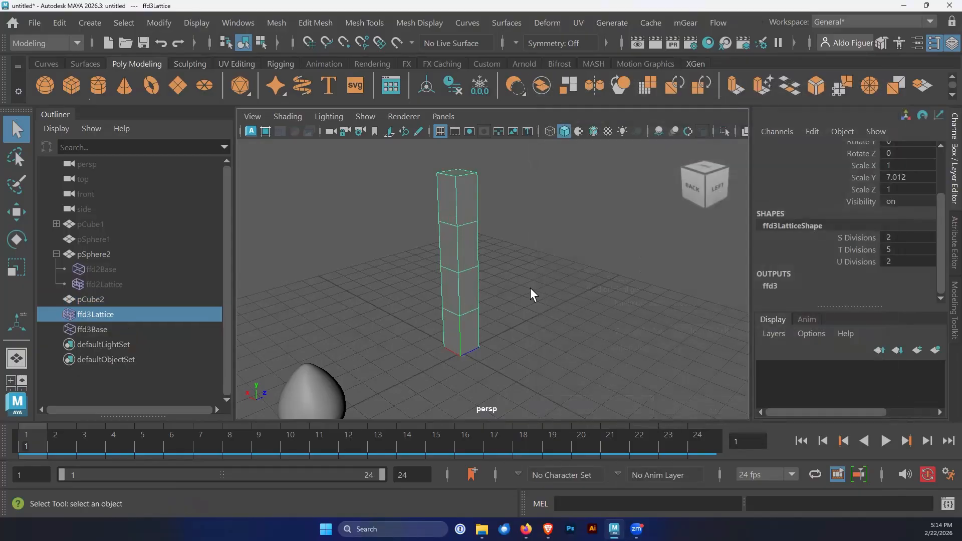
pyautogui.keyDown('alt'); pyautogui.moveTo(531, 289); pyautogui.dragTo(498, 310); pyautogui.keyUp('alt')
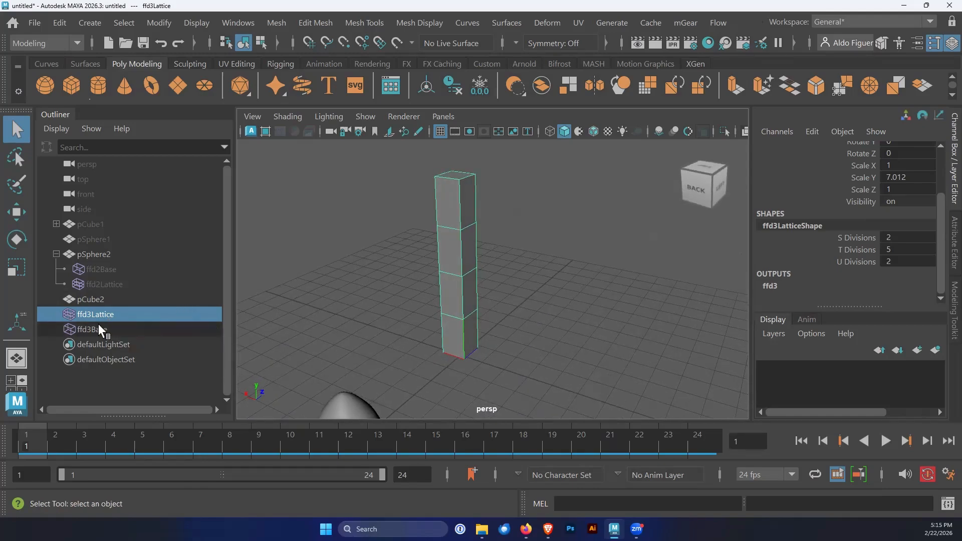
# Step: Select ffd3Lattice and ffd3Base together and scale them to about 2.439 in X and Z and 7.572 in Y
pyautogui.keyDown('ctrl'); pyautogui.click(99, 329); pyautogui.keyUp('ctrl')
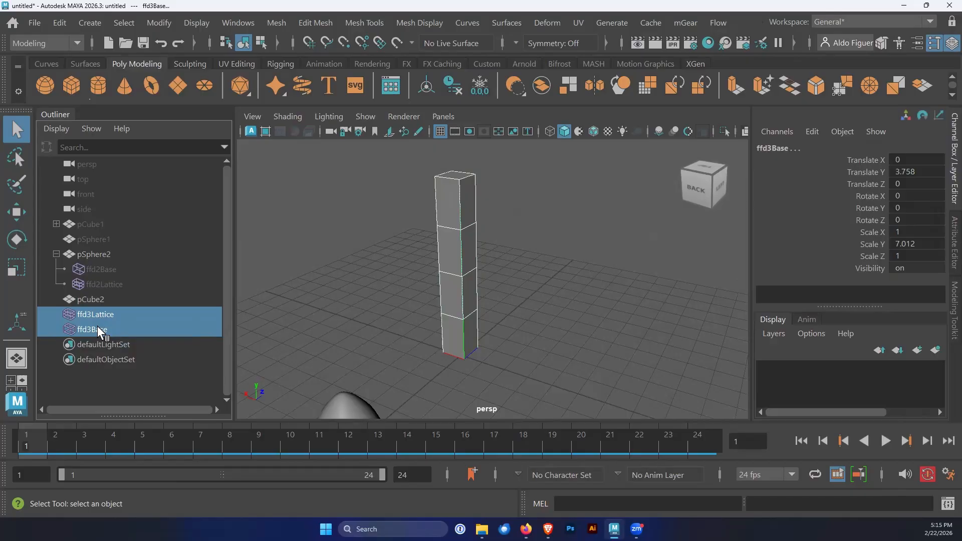
pyautogui.press('r')
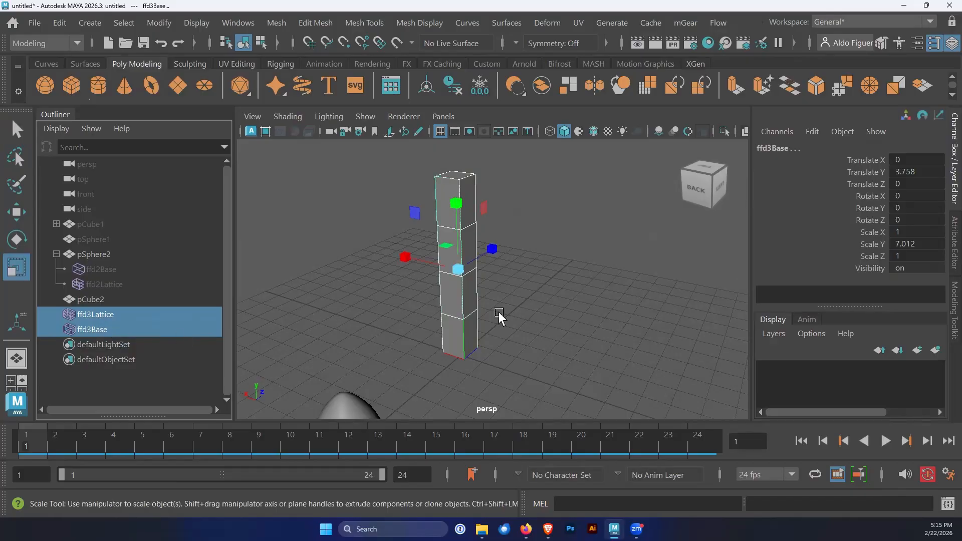
pyautogui.keyDown('alt'); pyautogui.moveTo(500, 315); pyautogui.dragTo(350, 308); pyautogui.keyUp('alt')
pyautogui.keyDown('alt'); pyautogui.moveTo(485, 333); pyautogui.dragTo(530, 310); pyautogui.keyUp('alt')
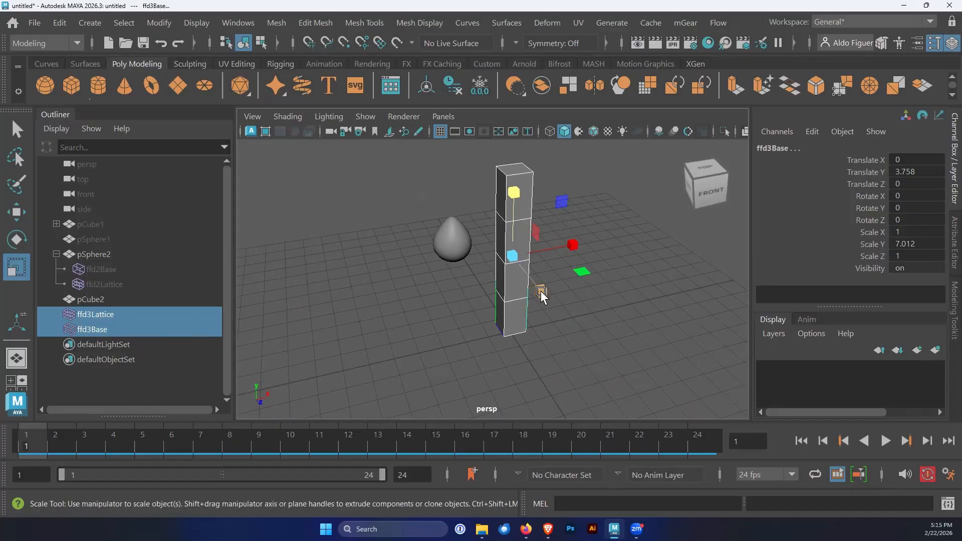
pyautogui.click(582, 271)
pyautogui.moveTo(582, 271); pyautogui.dragTo(629, 279)
pyautogui.keyDown('alt'); pyautogui.moveTo(502, 276); pyautogui.dragTo(552, 266); pyautogui.keyUp('alt')
pyautogui.moveTo(493, 195); pyautogui.dragTo(562, 191)
pyautogui.keyDown('alt'); pyautogui.moveTo(515, 213); pyautogui.dragTo(492, 211); pyautogui.keyUp('alt')
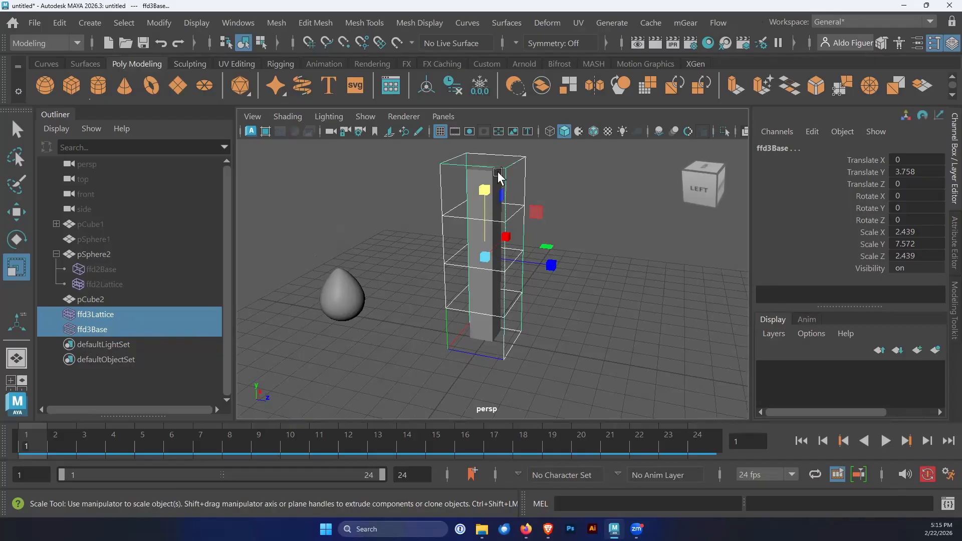
pyautogui.keyDown('alt'); pyautogui.moveTo(486, 195); pyautogui.dragTo(472, 224); pyautogui.keyUp('alt')
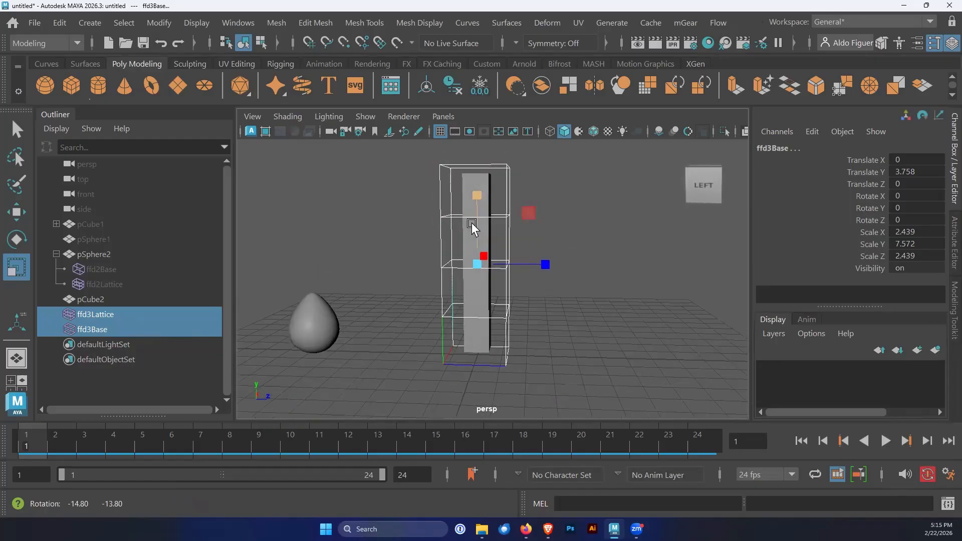
pyautogui.click(947, 244)
pyautogui.click(952, 188)
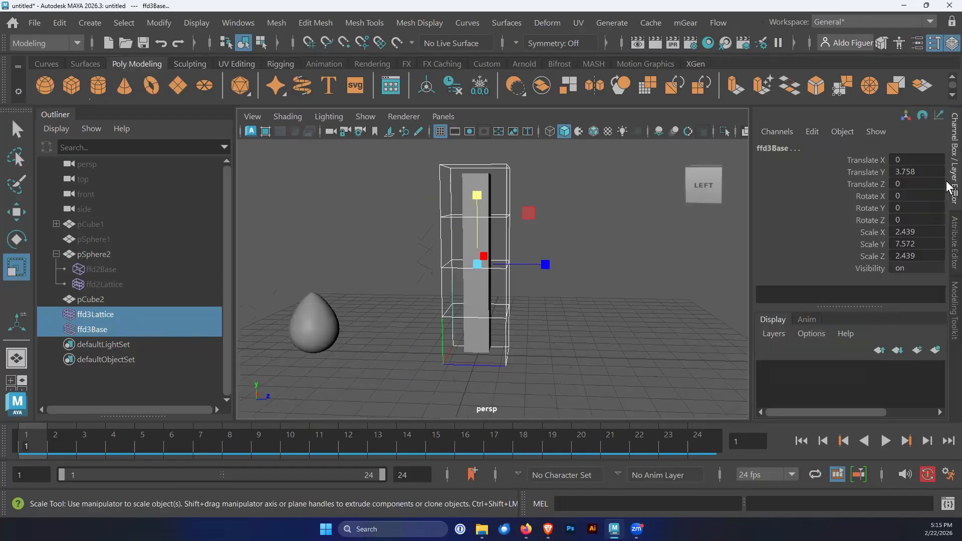
# Step: Set the T divisions of ffd3Lattice to 8
pyautogui.click(117, 314)
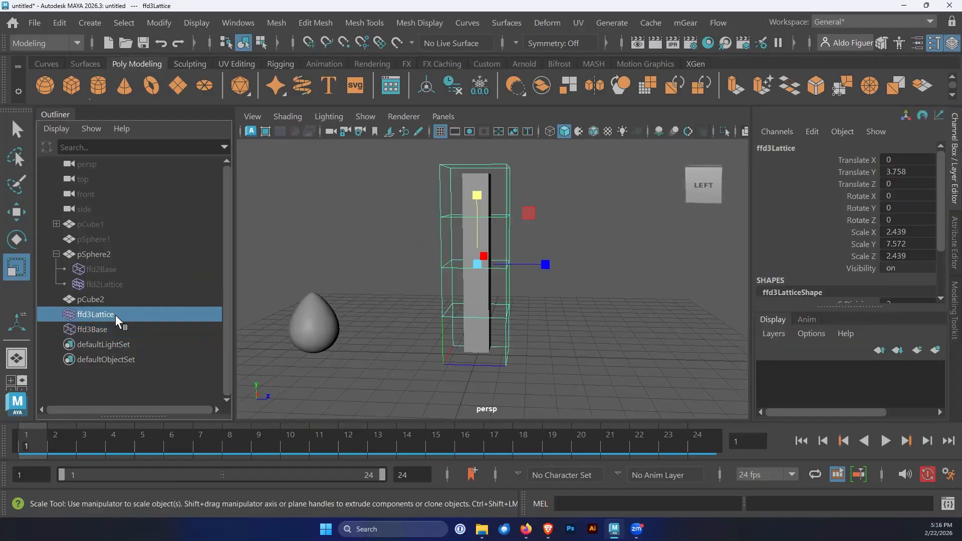
pyautogui.moveTo(942, 186); pyautogui.dragTo(941, 226)
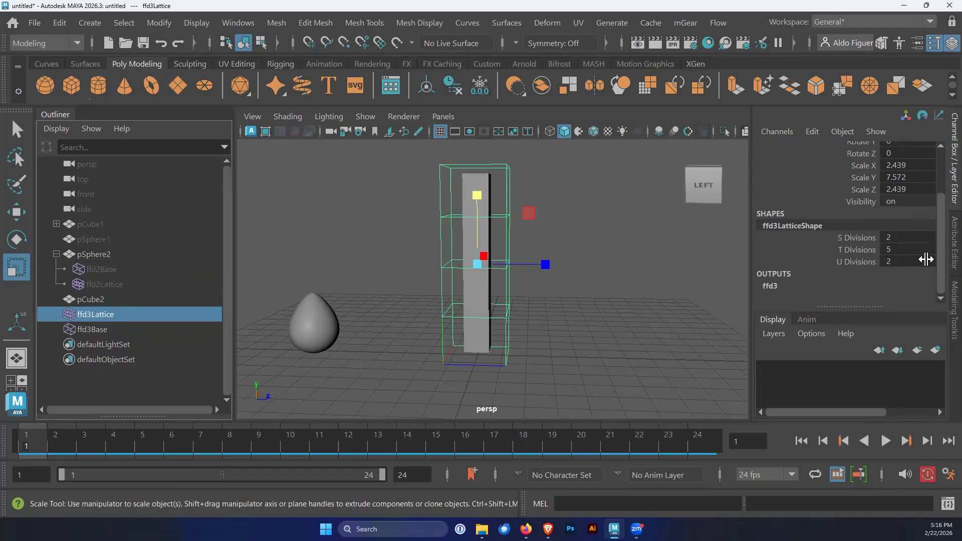
pyautogui.doubleClick(897, 249)
pyautogui.press('Return')
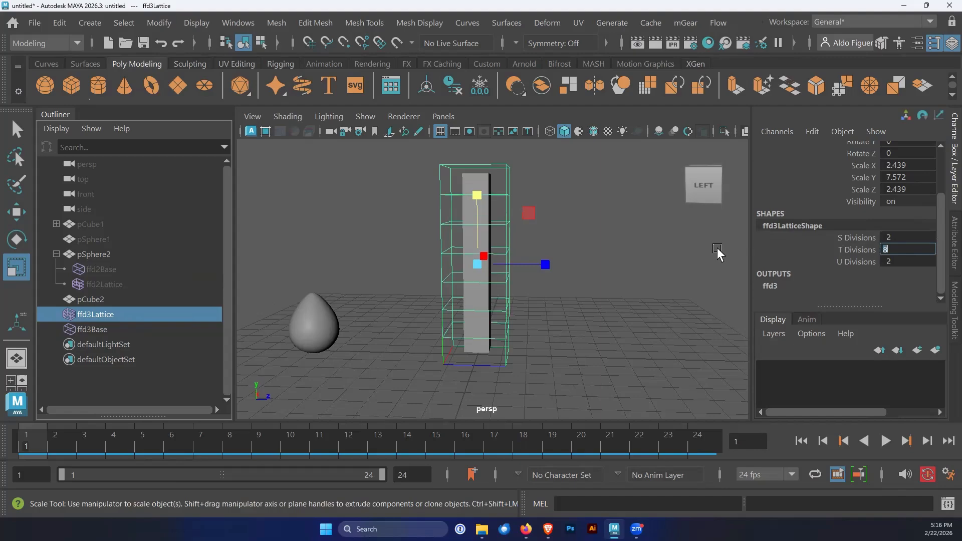
# Step: Select all lattice points of ffd3Lattice and key all their CV values at frame 1
pyautogui.keyDown('alt'); pyautogui.moveTo(582, 263); pyautogui.dragTo(337, 273); pyautogui.keyUp('alt')
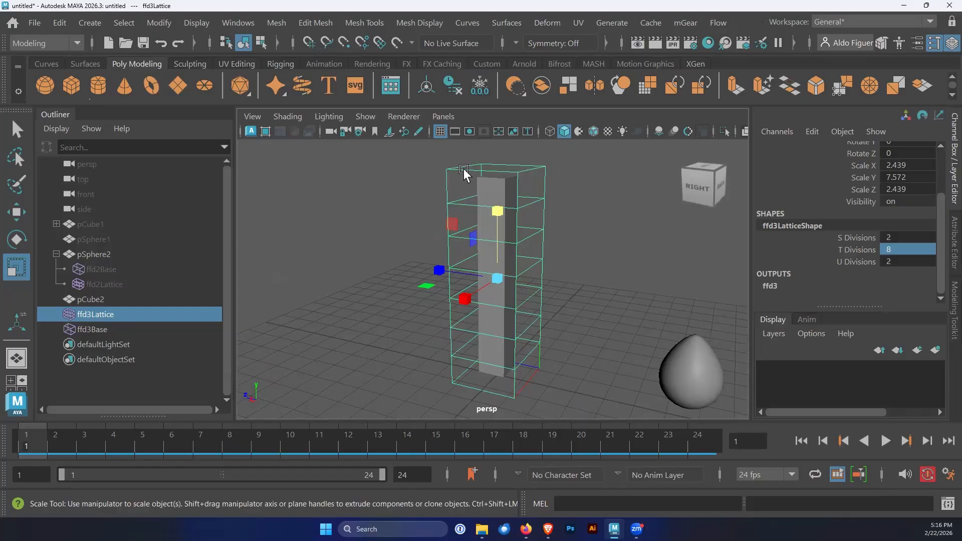
pyautogui.moveTo(464, 173); pyautogui.dragTo(459, 96, button='right')
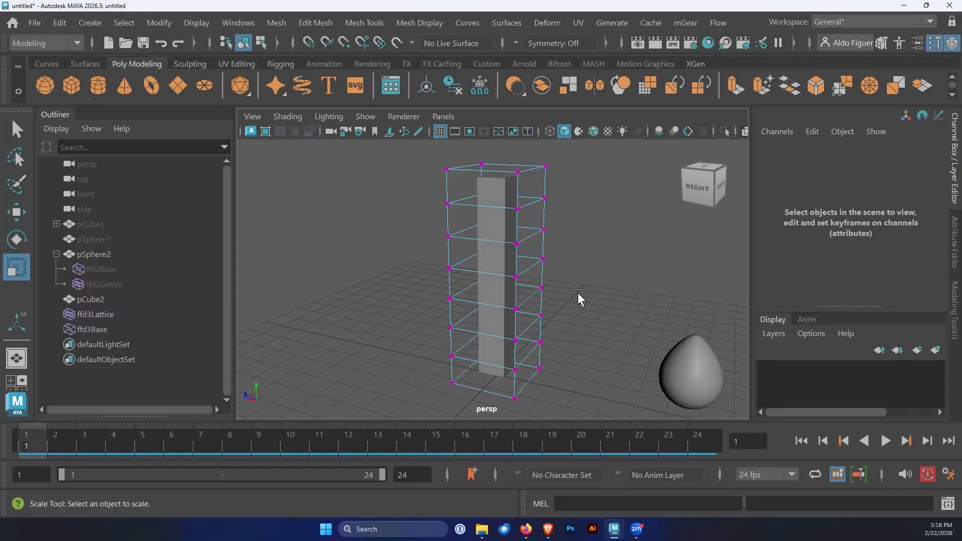
pyautogui.scroll(-3, 577, 299)
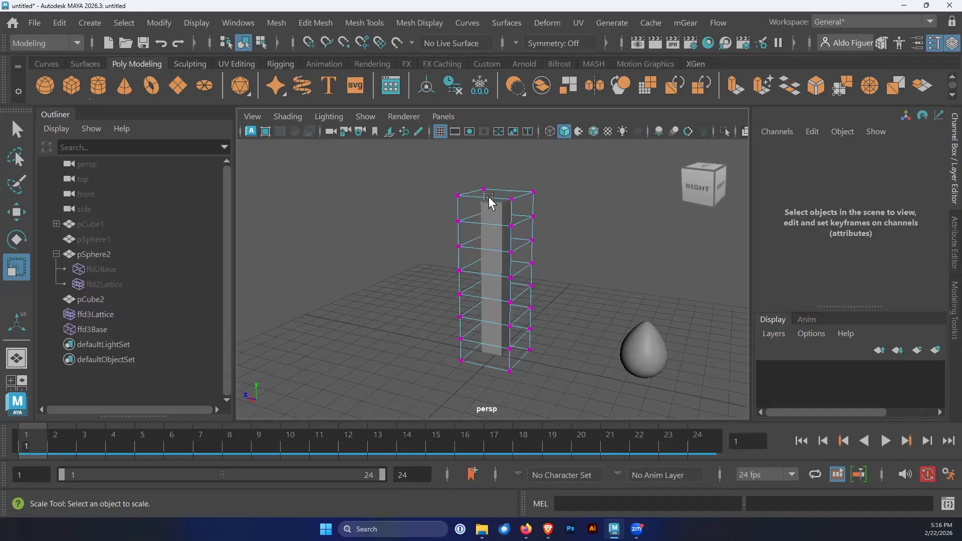
pyautogui.moveTo(424, 170); pyautogui.dragTo(559, 387)
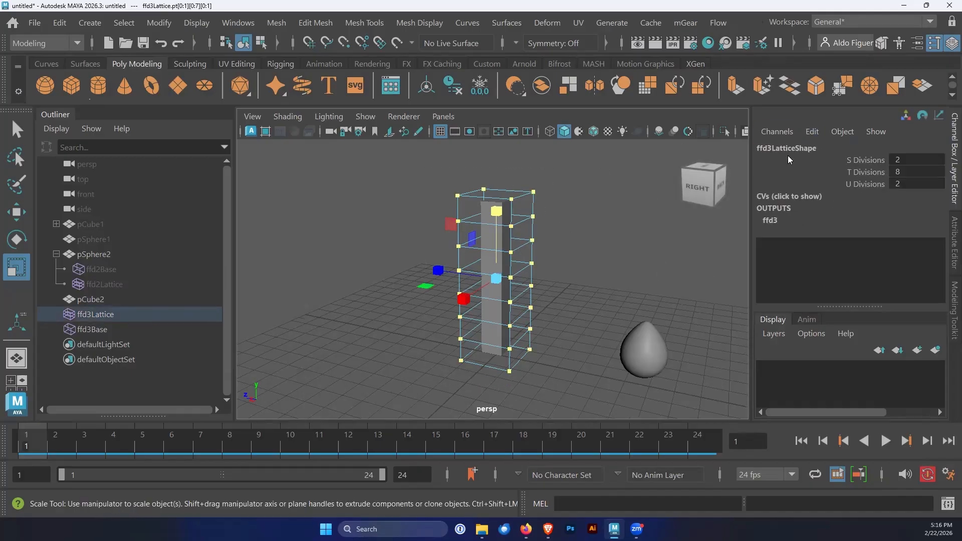
pyautogui.click(772, 196)
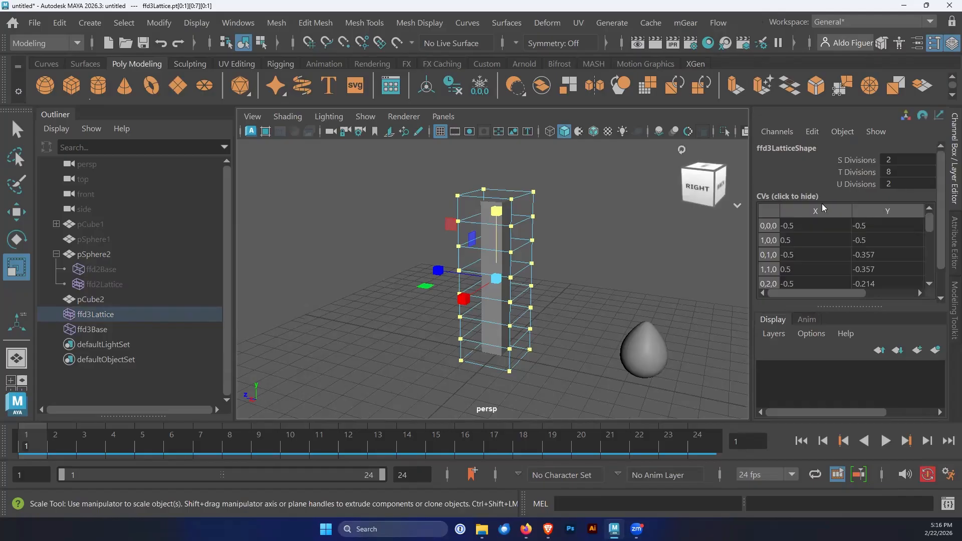
pyautogui.click(769, 211)
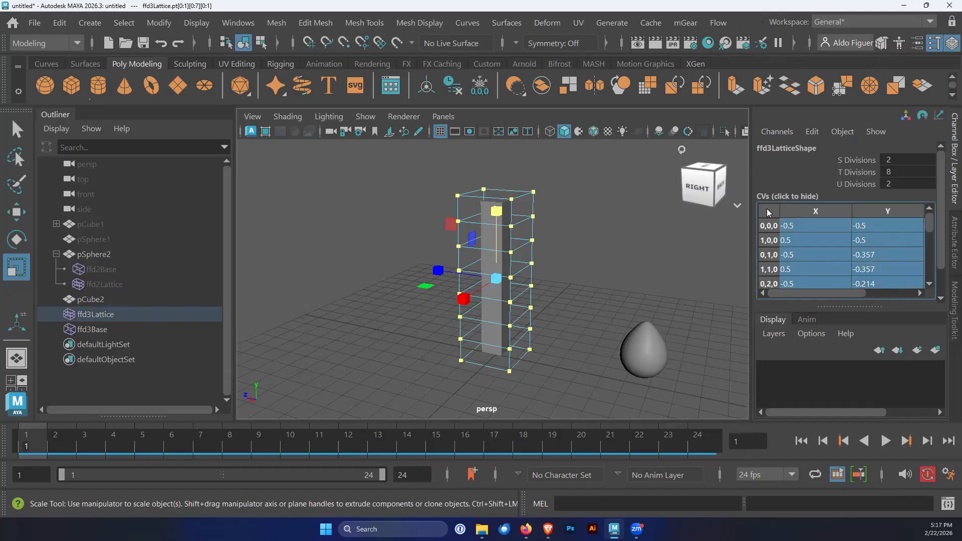
pyautogui.rightClick(767, 210)
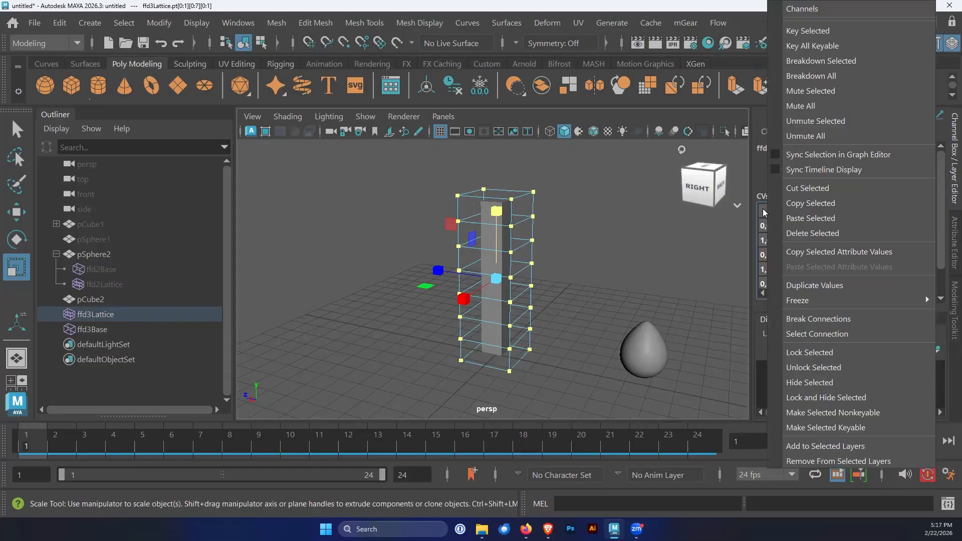
pyautogui.click(808, 32)
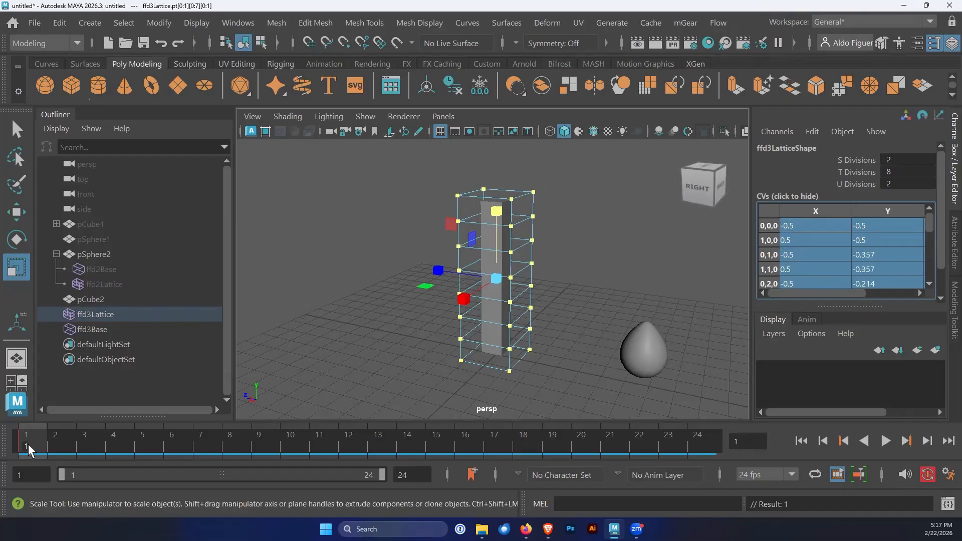
# Step: Key the same unchanged CV values of all lattice points at frame 24
pyautogui.moveTo(28, 444); pyautogui.dragTo(704, 449)
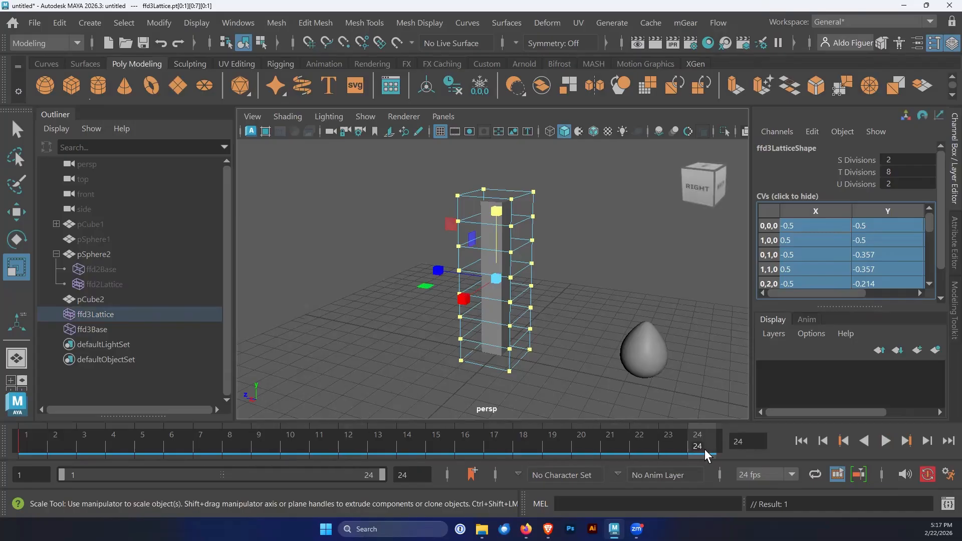
pyautogui.rightClick(769, 211)
pyautogui.click(779, 34)
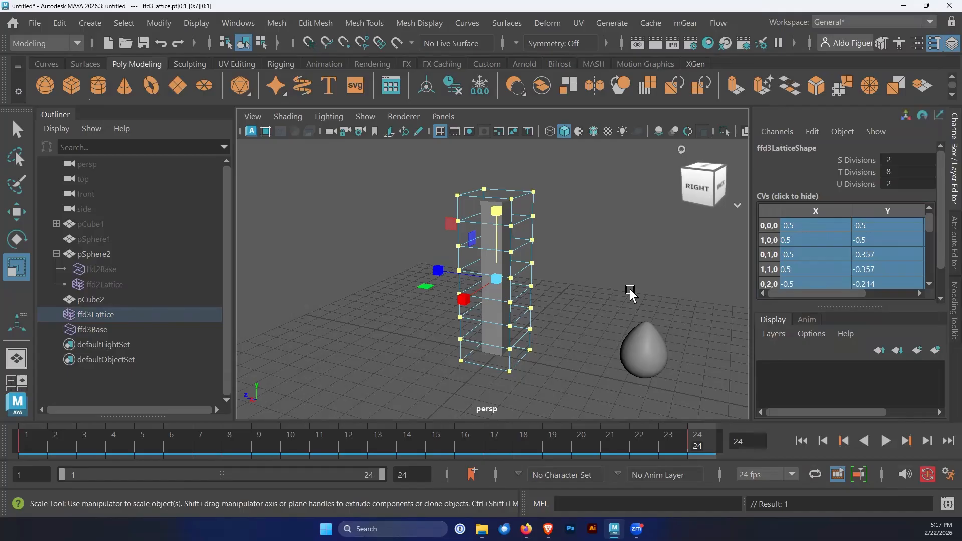
# Step: At frame 12, select the upper five rows of lattice points and rotate them about X so the column tilts toward positive Z
pyautogui.click(349, 447)
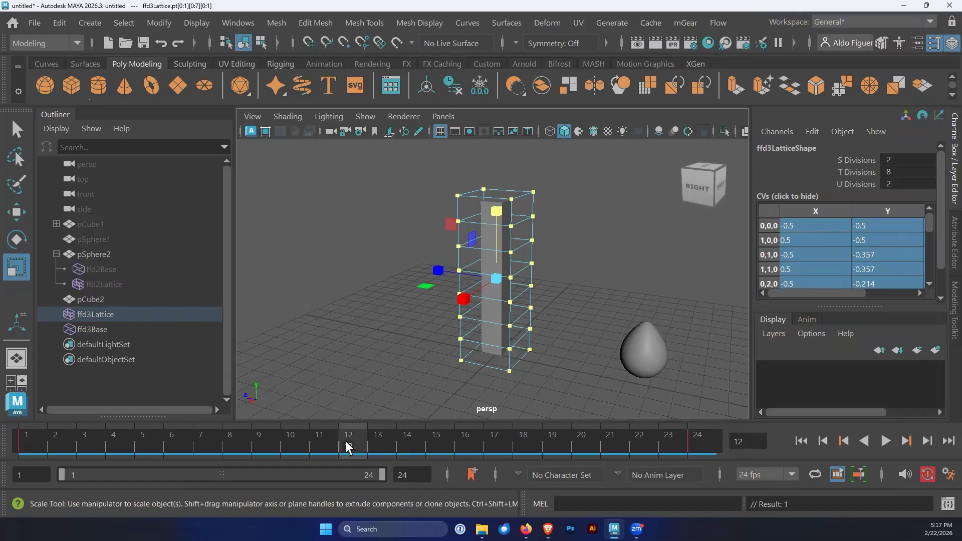
pyautogui.keyDown('alt'); pyautogui.moveTo(457, 356); pyautogui.dragTo(476, 344); pyautogui.keyUp('alt')
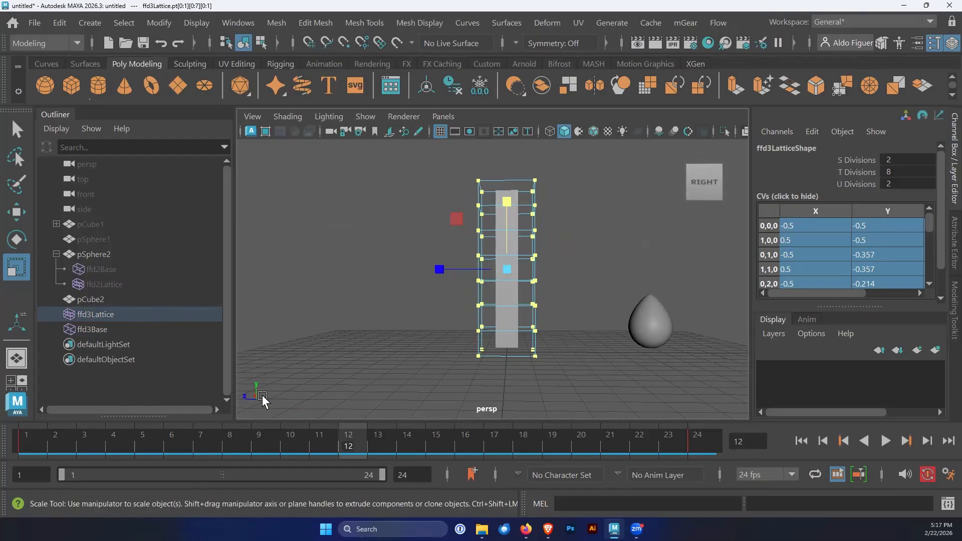
pyautogui.keyDown('alt'); pyautogui.moveTo(522, 290); pyautogui.dragTo(524, 293); pyautogui.keyUp('alt')
pyautogui.keyDown('alt'); pyautogui.moveTo(524, 288); pyautogui.dragTo(524, 296, button='middle'); pyautogui.keyUp('alt')
pyautogui.moveTo(521, 213); pyautogui.dragTo(464, 308)
pyautogui.keyDown('alt'); pyautogui.moveTo(512, 316); pyautogui.dragTo(519, 322, button='middle'); pyautogui.keyUp('alt')
pyautogui.keyDown('alt'); pyautogui.moveTo(509, 328); pyautogui.dragTo(508, 322); pyautogui.keyUp('alt')
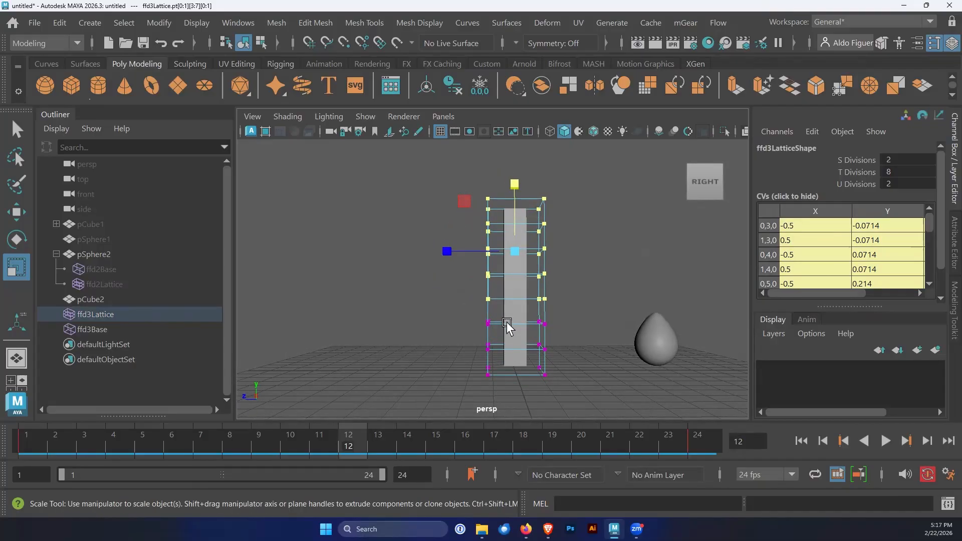
pyautogui.press('e')
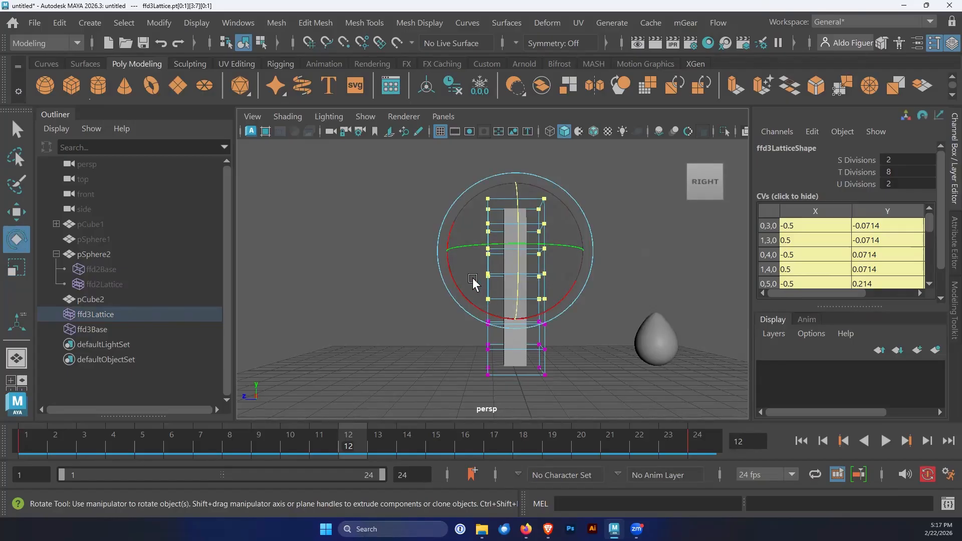
pyautogui.keyDown('alt'); pyautogui.moveTo(471, 274); pyautogui.dragTo(495, 349); pyautogui.keyUp('alt')
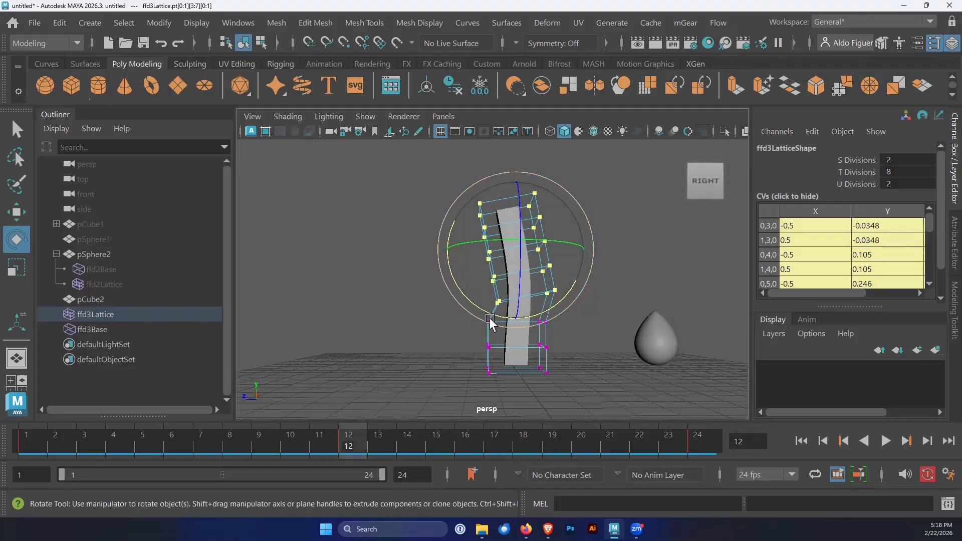
# Step: Move the upper five lattice rows along Z to about 0.501 at frame 12 and preview the animation
pyautogui.press('w')
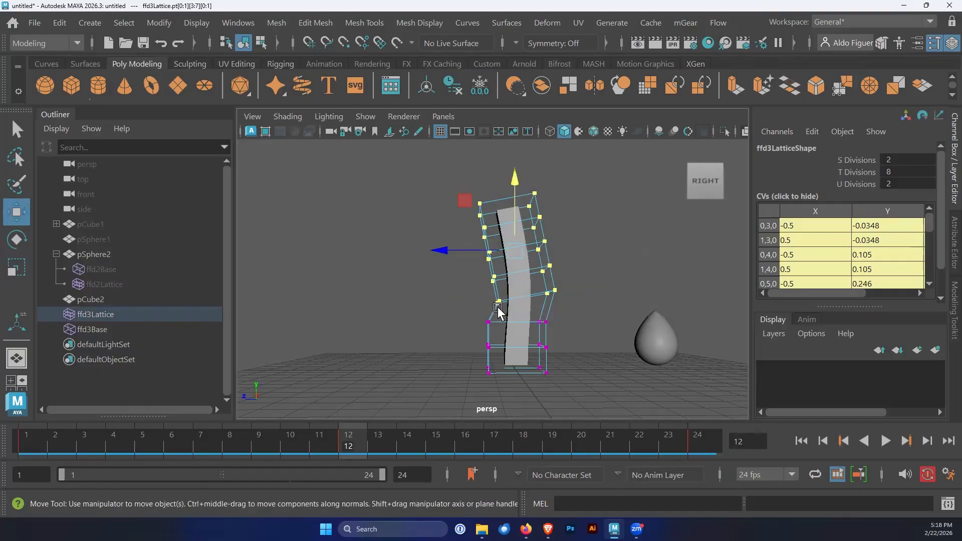
pyautogui.moveTo(444, 250); pyautogui.dragTo(433, 251)
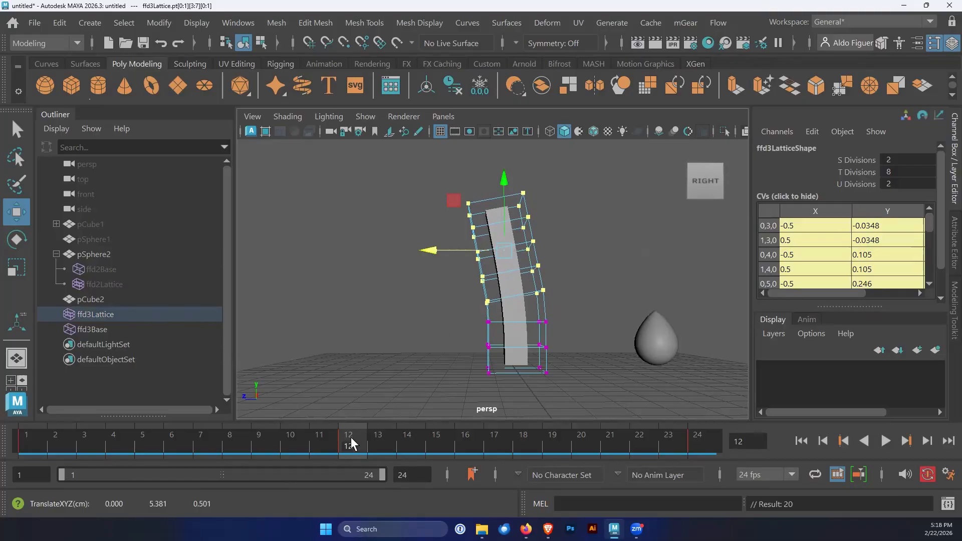
pyautogui.hotkey('alt', 'v')
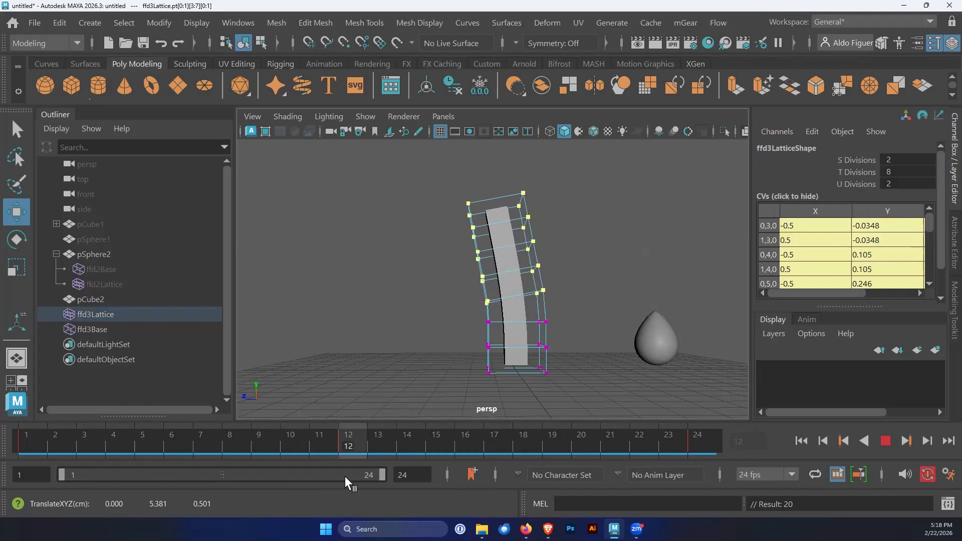
pyautogui.hotkey('alt', 'v')
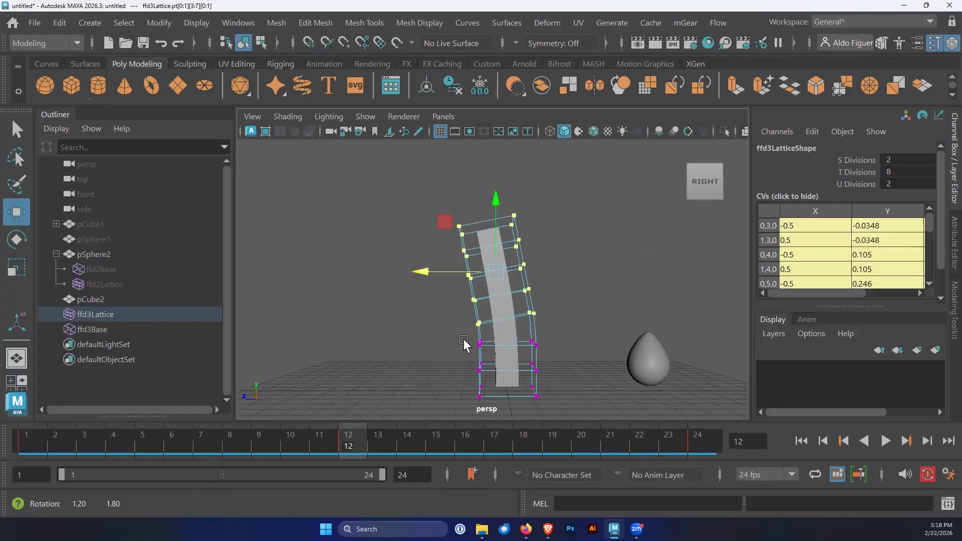
# Step: Select the upper four rows of lattice points and rotate them farther about X toward positive Z
pyautogui.moveTo(500, 240); pyautogui.dragTo(453, 304)
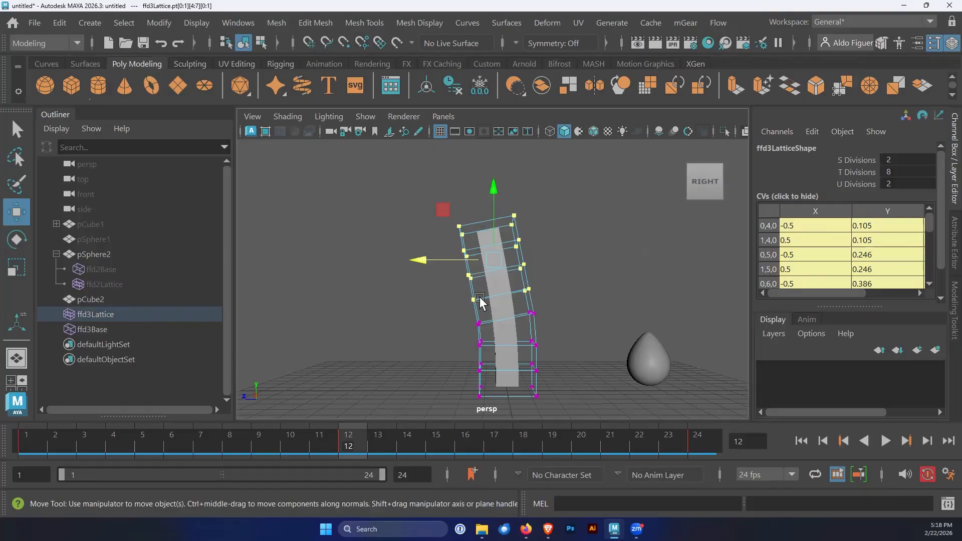
pyautogui.press('e')
pyautogui.moveTo(474, 324)
pyautogui.mouseDown()
pyautogui.moveTo(466, 321)
pyautogui.moveTo(475, 324)
pyautogui.mouseUp()
# Step: Move the upper four lattice rows along Z to about 1.041 to smooth the bend and key them at frame 12
pyautogui.press('w')
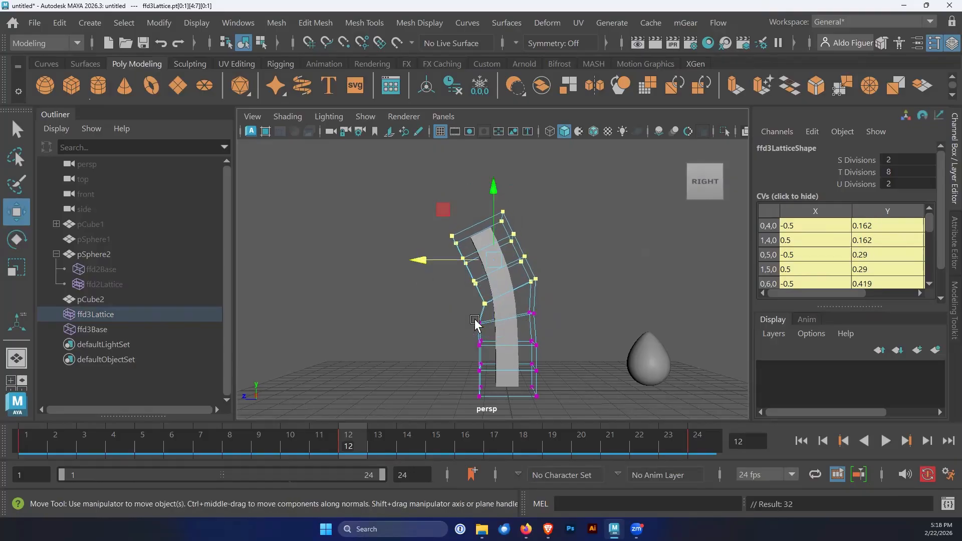
pyautogui.moveTo(429, 261); pyautogui.dragTo(415, 266)
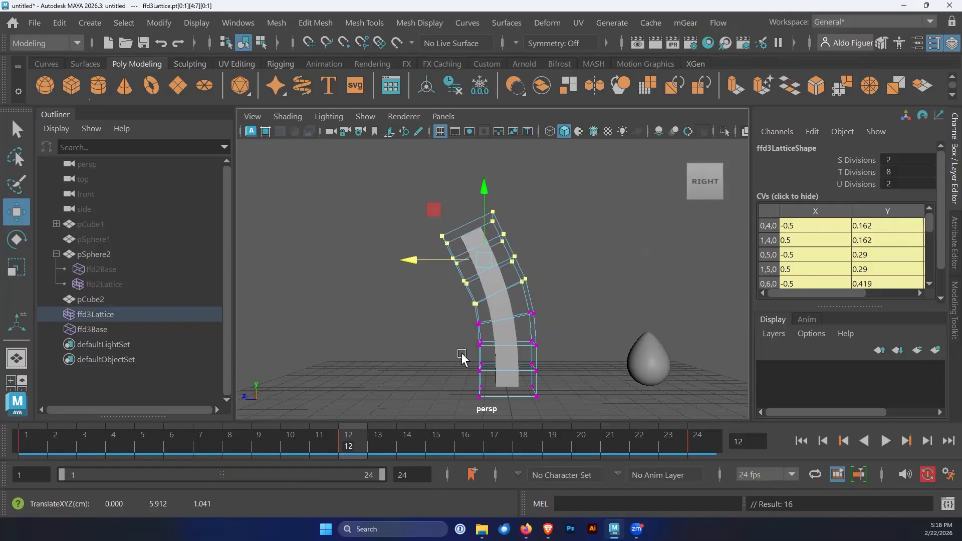
pyautogui.moveTo(414, 261); pyautogui.dragTo(411, 263)
pyautogui.press('s')
pyautogui.moveTo(368, 443); pyautogui.dragTo(346, 453)
pyautogui.keyDown('alt'); pyautogui.moveTo(451, 345); pyautogui.dragTo(449, 342); pyautogui.keyUp('alt')
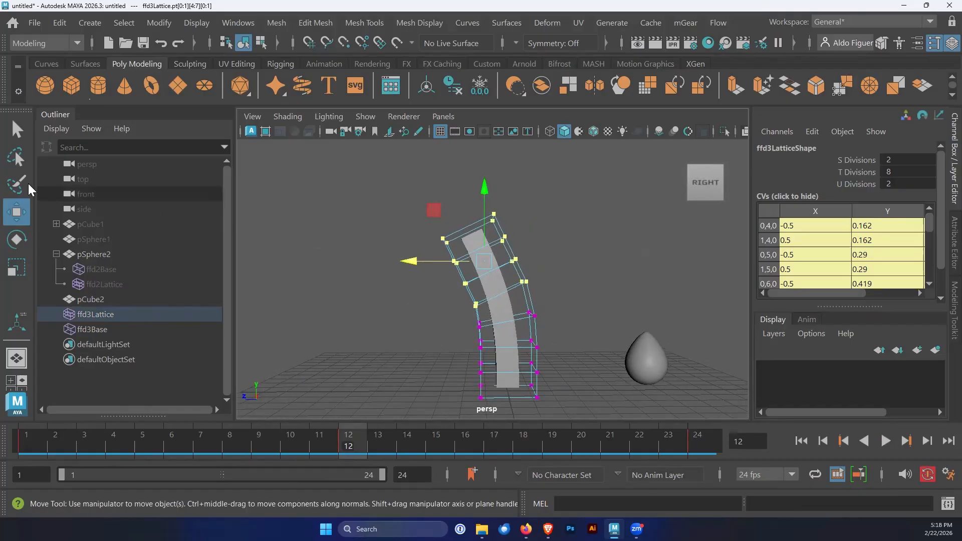
# Step: Lasso-select the upper three rows of lattice points and rotate them farther about X toward positive Z
pyautogui.click(16, 157)
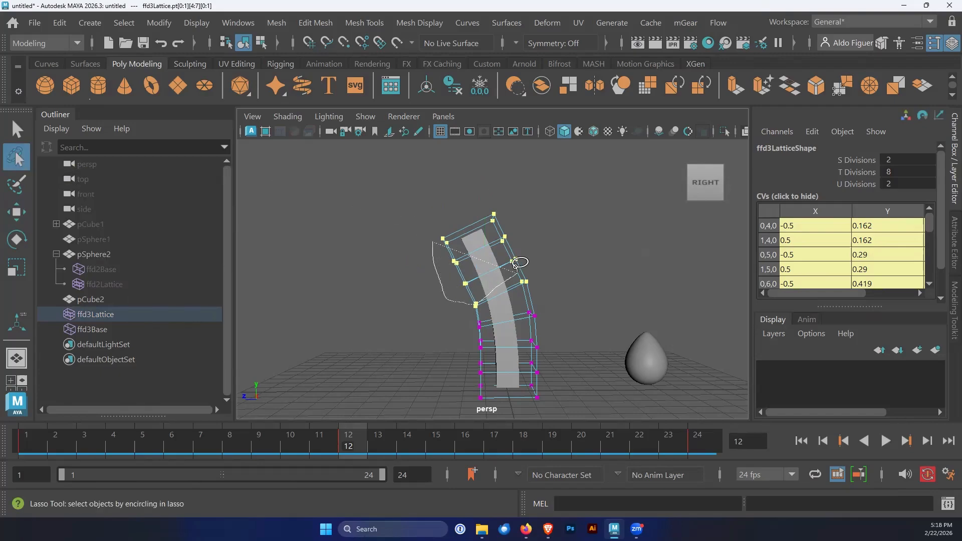
pyautogui.moveTo(434, 232); pyautogui.dragTo(435, 233)
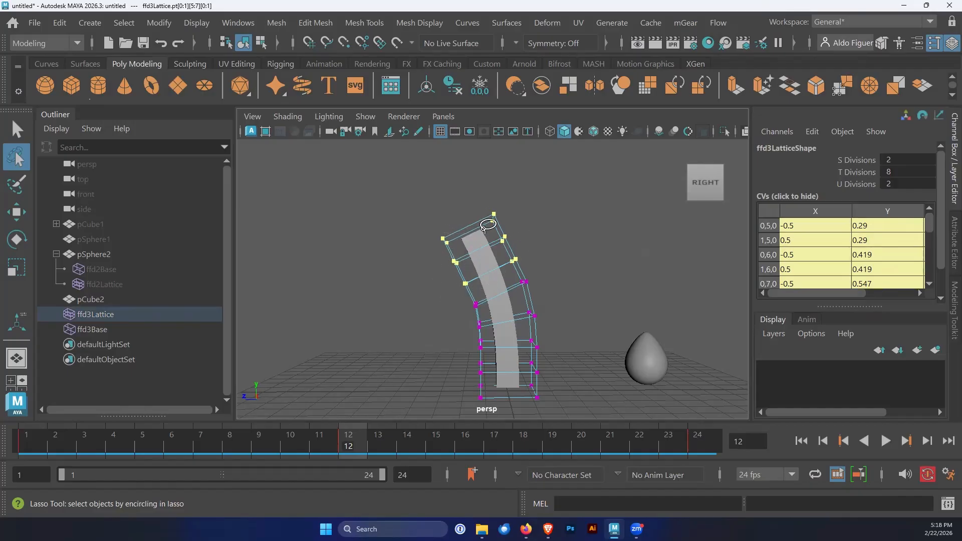
pyautogui.press('e')
pyautogui.moveTo(523, 302); pyautogui.dragTo(535, 286)
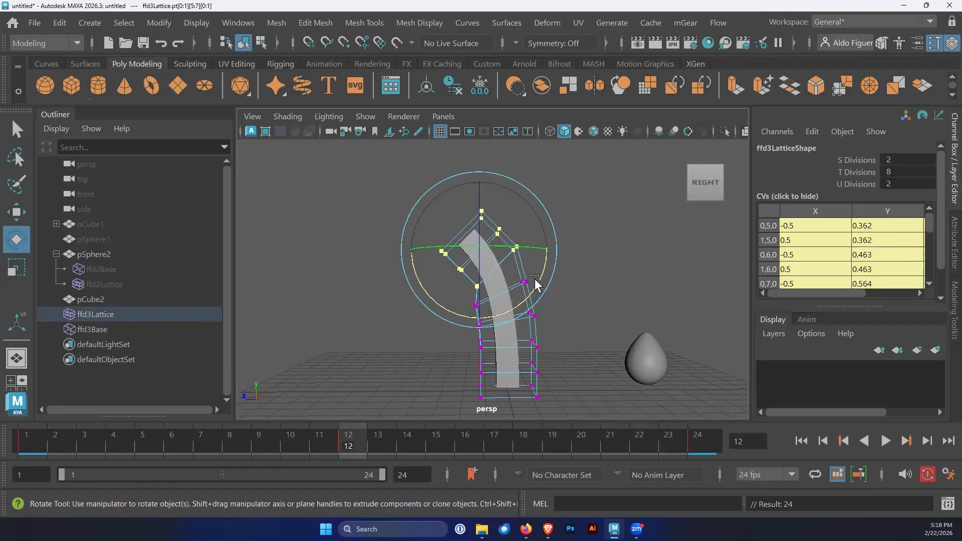
# Step: Move the upper three lattice rows to about 6.149 in Y and 1.662 in Z, and preview the animation
pyautogui.press('w')
pyautogui.moveTo(400, 250); pyautogui.dragTo(392, 254)
pyautogui.keyDown('alt'); pyautogui.moveTo(422, 317); pyautogui.dragTo(425, 316); pyautogui.keyUp('alt')
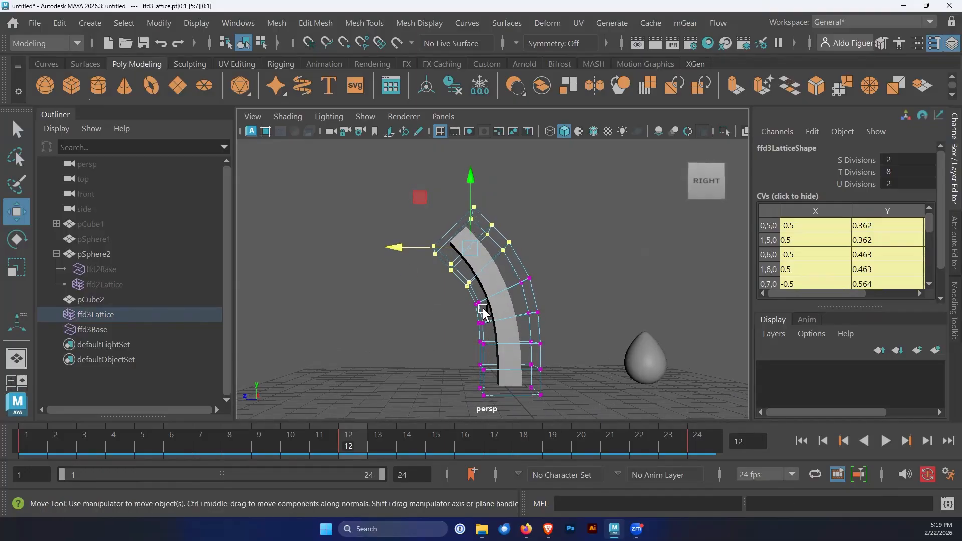
pyautogui.keyDown('alt'); pyautogui.moveTo(466, 299); pyautogui.dragTo(464, 305); pyautogui.keyUp('alt')
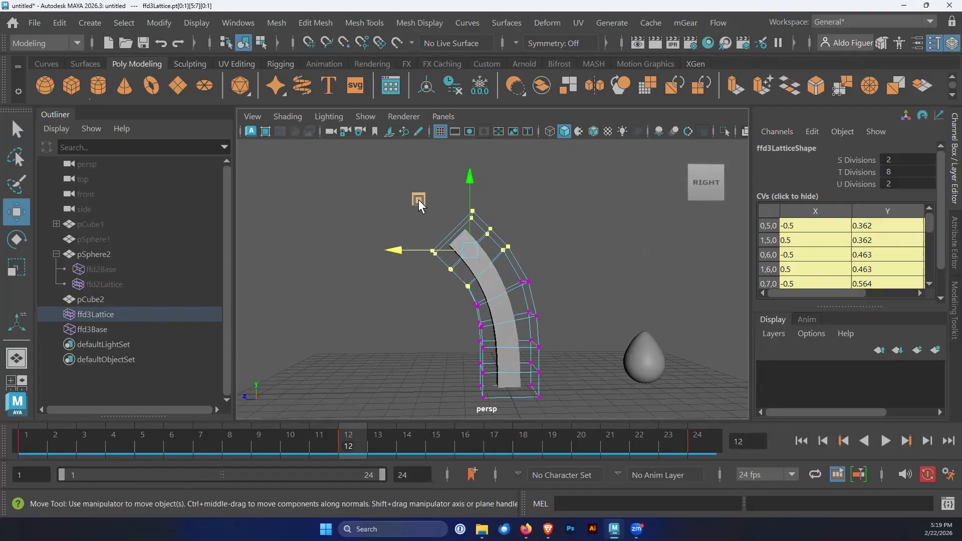
pyautogui.moveTo(419, 201); pyautogui.dragTo(421, 206)
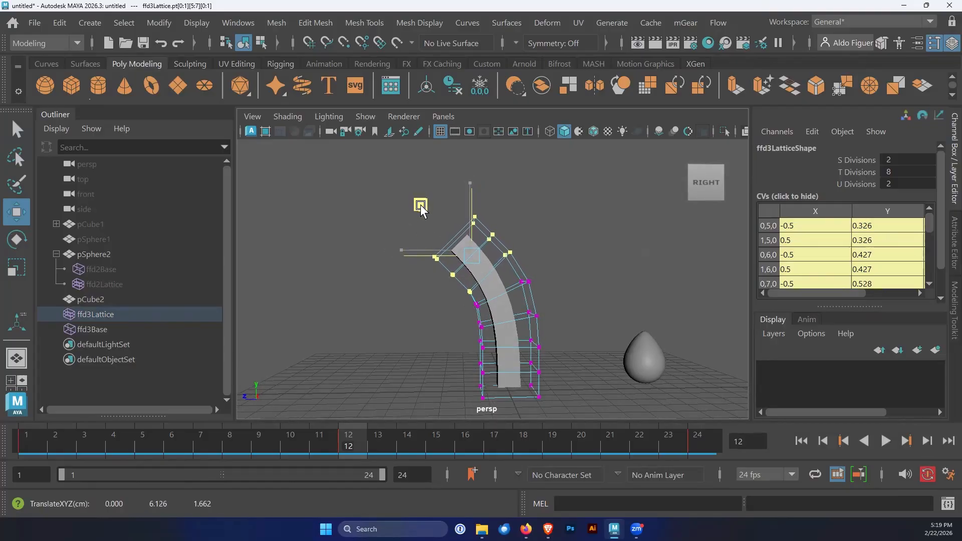
pyautogui.hotkey('alt', 'v')
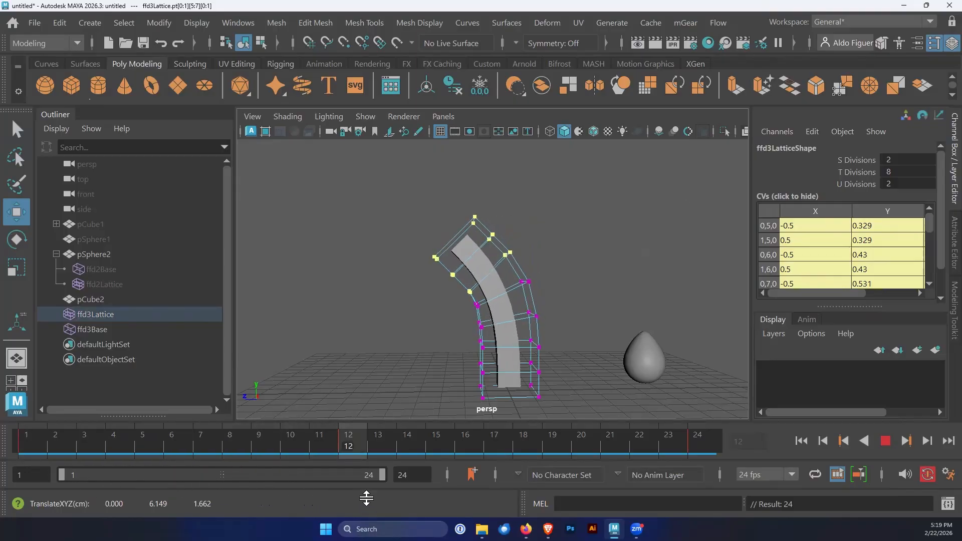
pyautogui.hotkey('alt', 'v')
# Step: Lasso-select the upper two rows of lattice points, rotate them farther about X and move them to about 6.257 in Y and 2.136 in Z
pyautogui.keyDown('alt'); pyautogui.moveTo(493, 300); pyautogui.dragTo(511, 301, button='middle'); pyautogui.keyUp('alt')
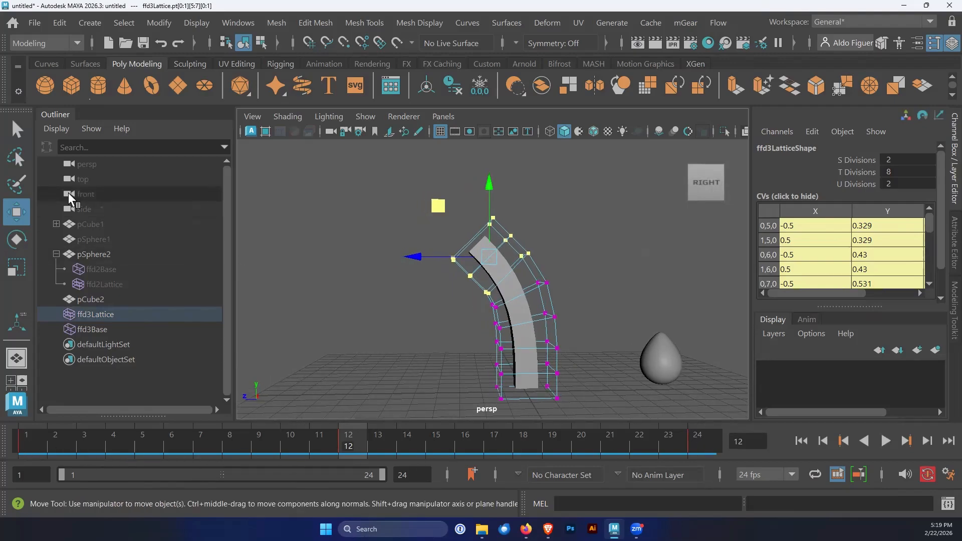
pyautogui.click(16, 158)
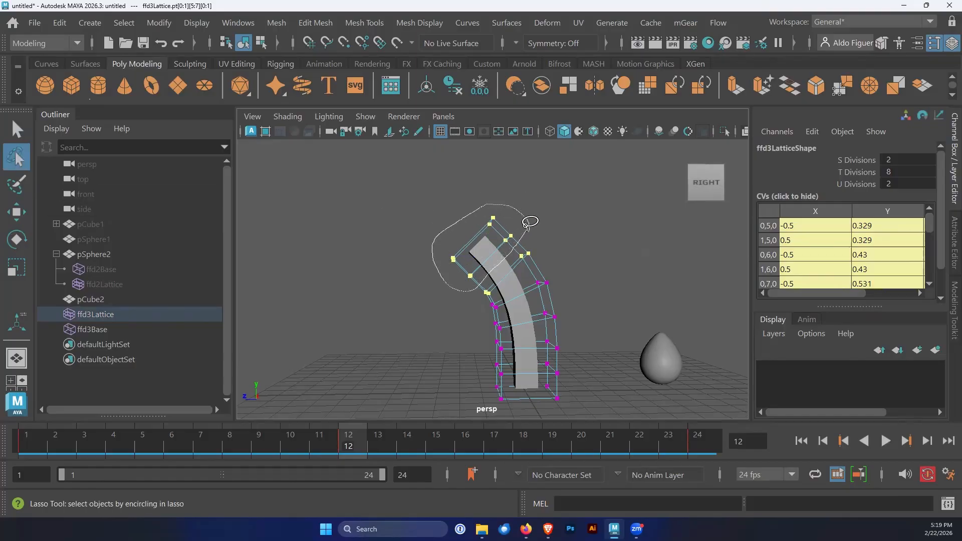
pyautogui.moveTo(529, 222); pyautogui.dragTo(526, 225)
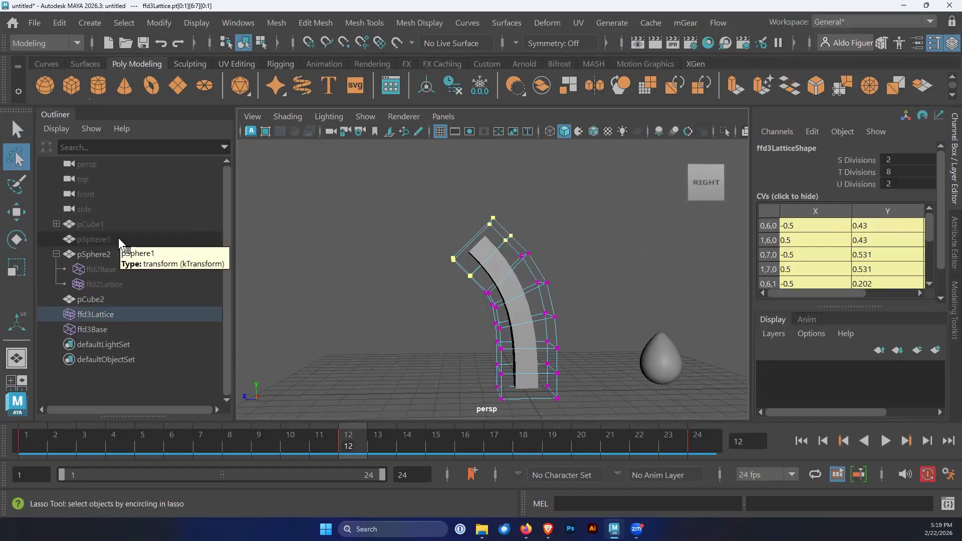
pyautogui.press('e')
pyautogui.moveTo(457, 308); pyautogui.dragTo(476, 320)
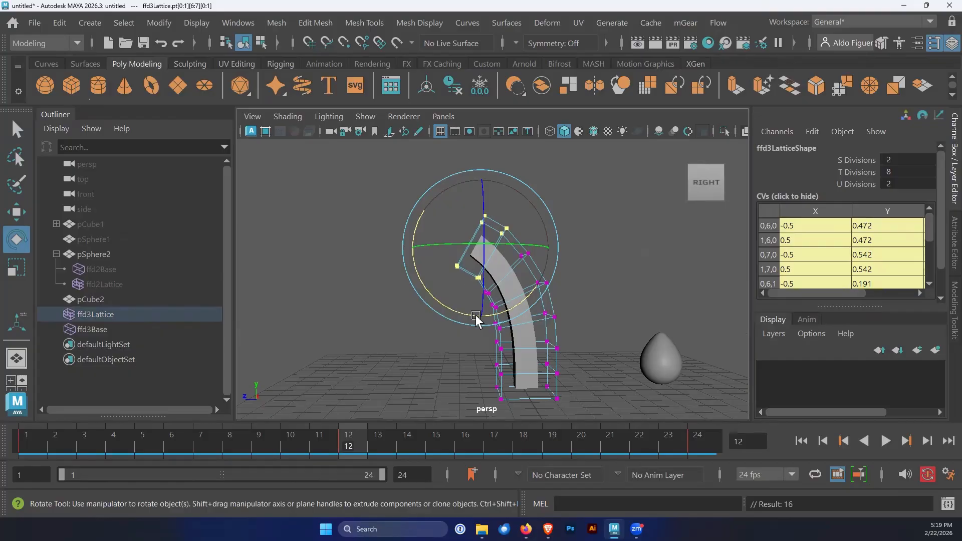
pyautogui.press('w')
pyautogui.moveTo(428, 200); pyautogui.dragTo(429, 206)
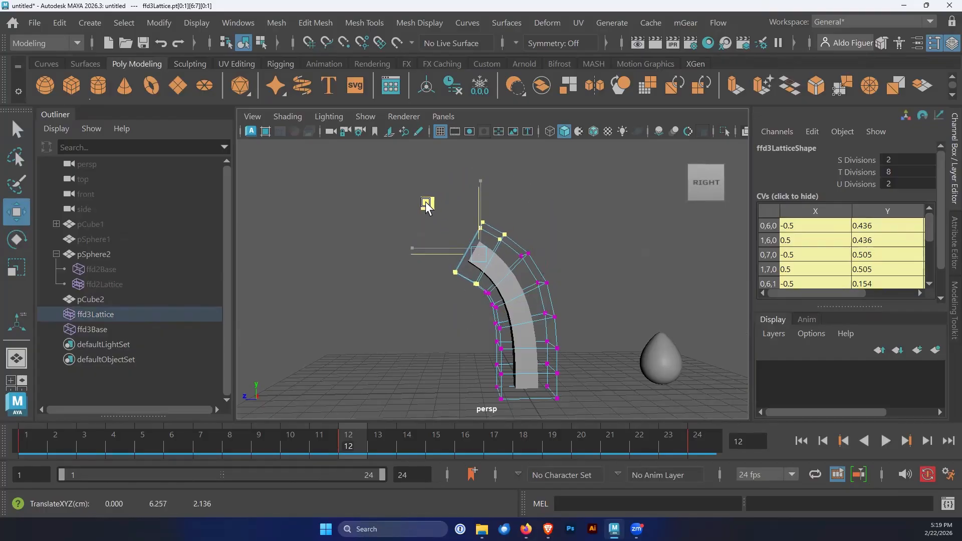
# Step: Preview the bending animation, including a playback from the first frame with the view turned to a three-quarter angle
pyautogui.hotkey('alt', 'v')
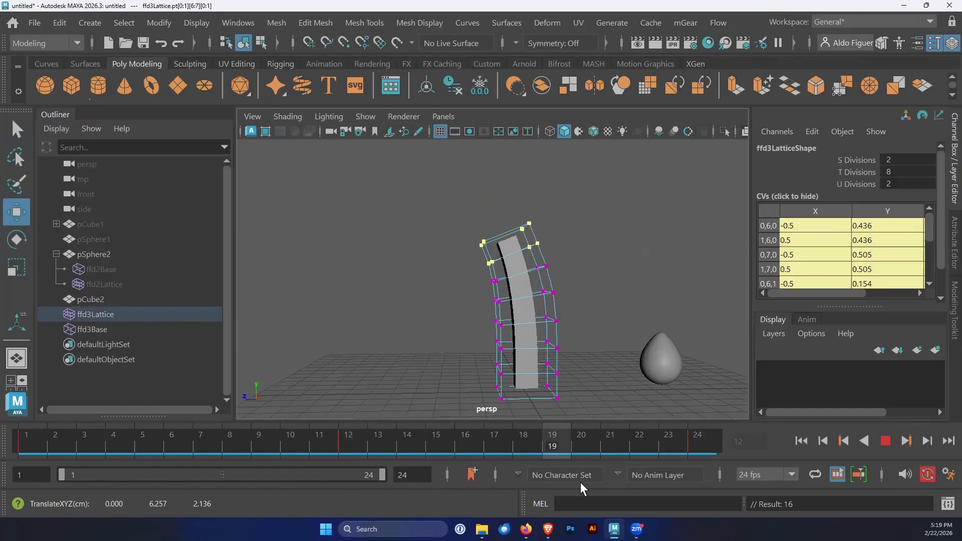
pyautogui.hotkey('alt', 'v')
pyautogui.moveTo(618, 369)
pyautogui.keyDown('alt'); pyautogui.mouseDown()
pyautogui.moveTo(616, 384)
pyautogui.moveTo(608, 351)
pyautogui.moveTo(618, 339)
pyautogui.moveTo(605, 357)
pyautogui.mouseUp(); pyautogui.keyUp('alt')
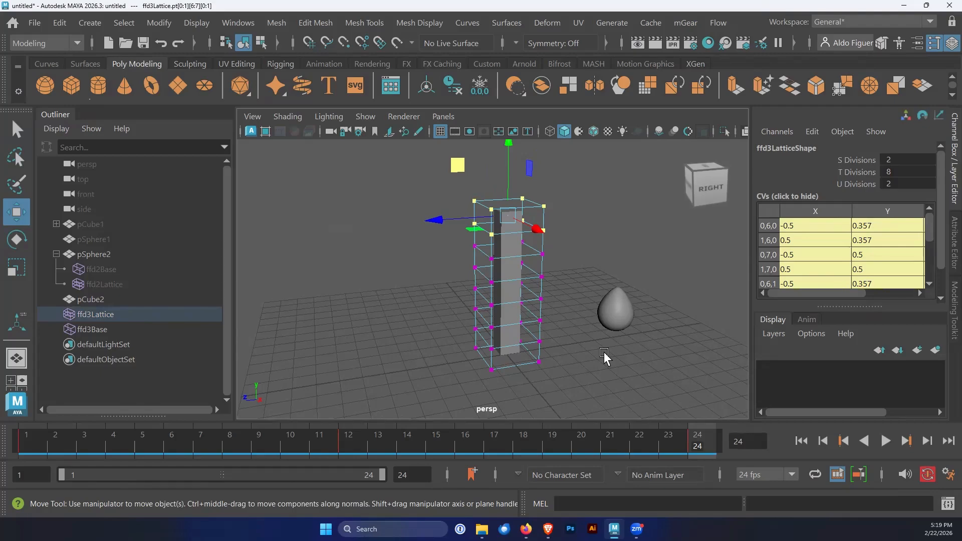
pyautogui.click(801, 441)
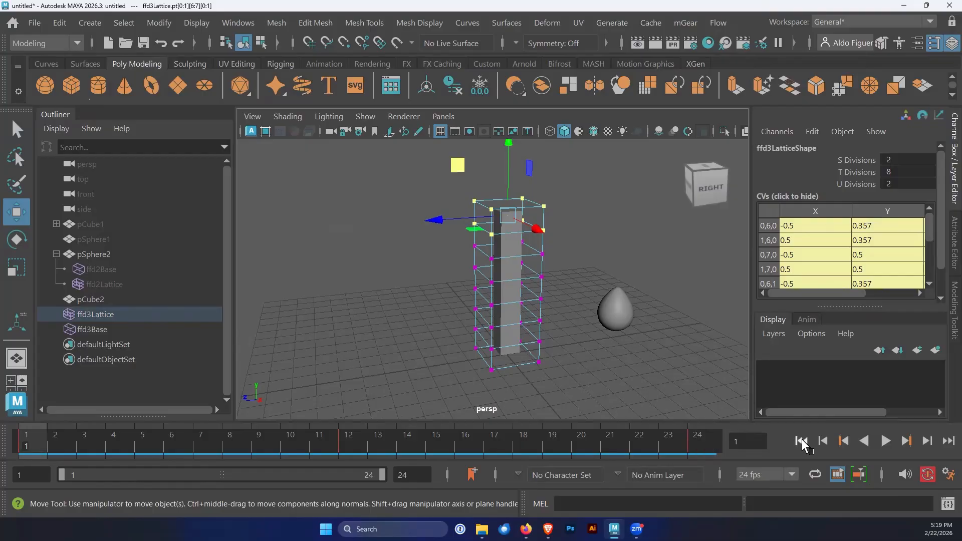
pyautogui.click(885, 441)
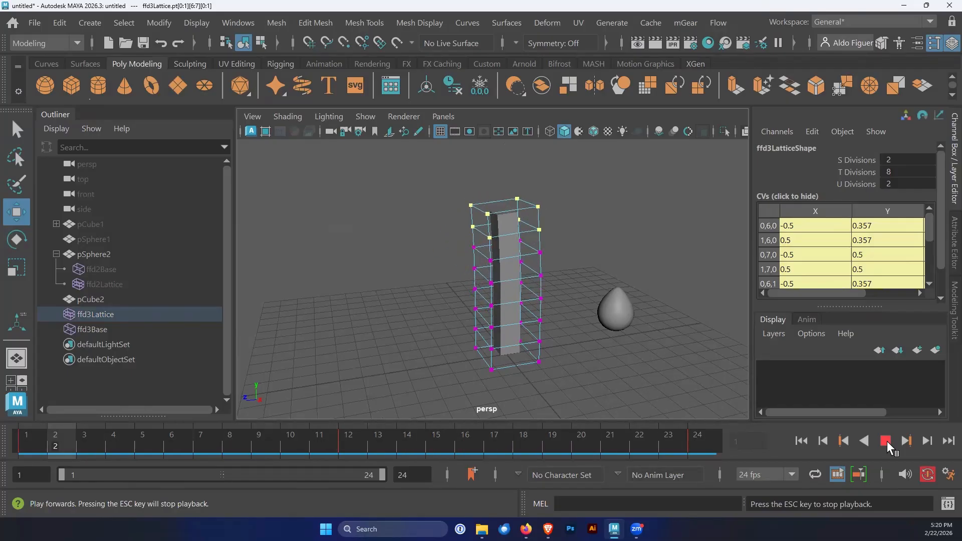
pyautogui.click(885, 441)
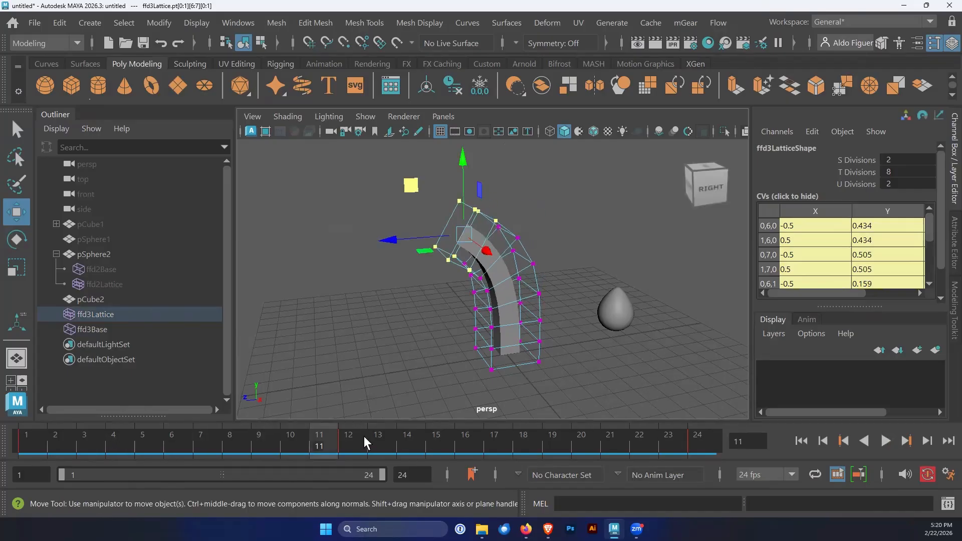
# Step: Hide ffd3Lattice and ffd3Base, play the bending cube without its lattice and return to frame 1
pyautogui.click(105, 314)
pyautogui.keyDown('shift'); pyautogui.click(99, 330); pyautogui.keyUp('shift')
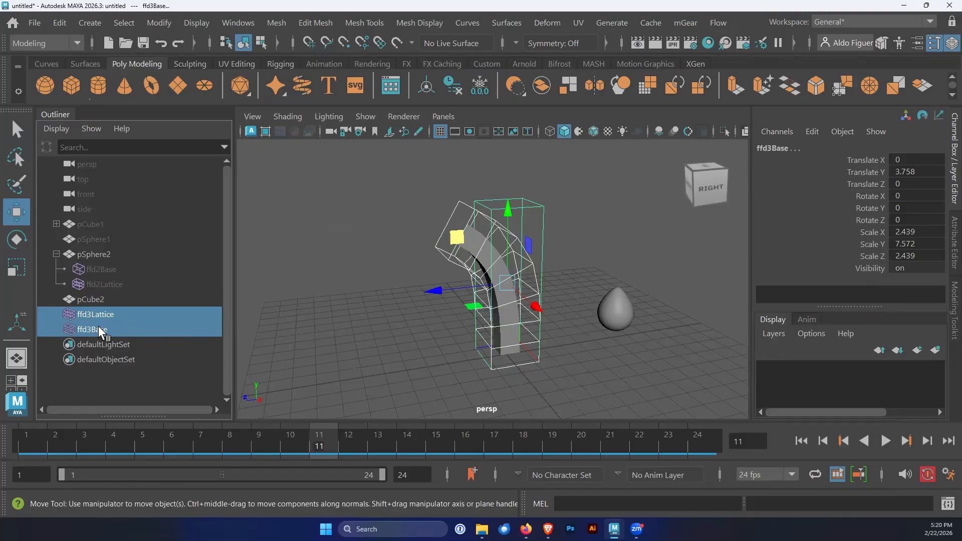
pyautogui.hotkey('ctrl', 'h')
pyautogui.moveTo(590, 364)
pyautogui.keyDown('alt'); pyautogui.mouseDown()
pyautogui.moveTo(574, 365)
pyautogui.moveTo(596, 362)
pyautogui.mouseUp(); pyautogui.keyUp('alt')
pyautogui.click(801, 442)
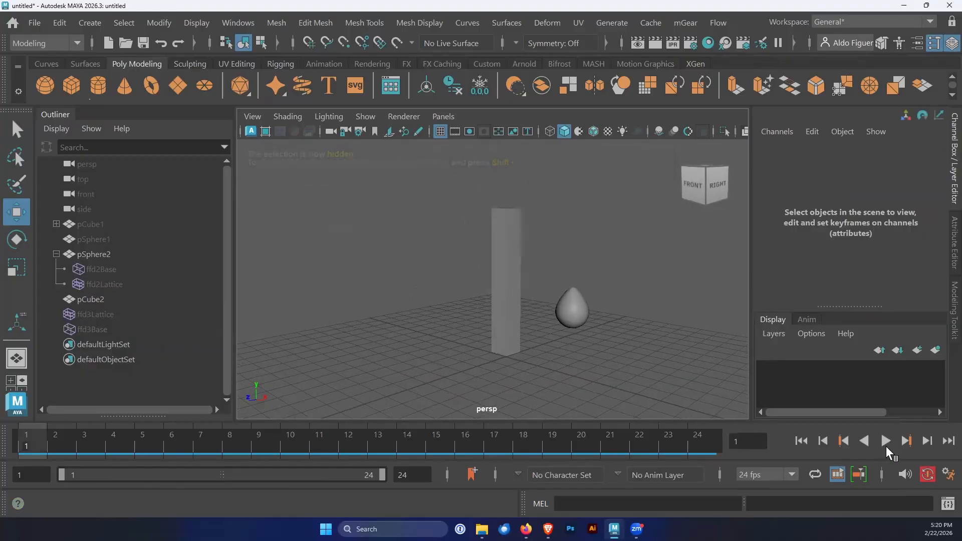
pyautogui.click(886, 440)
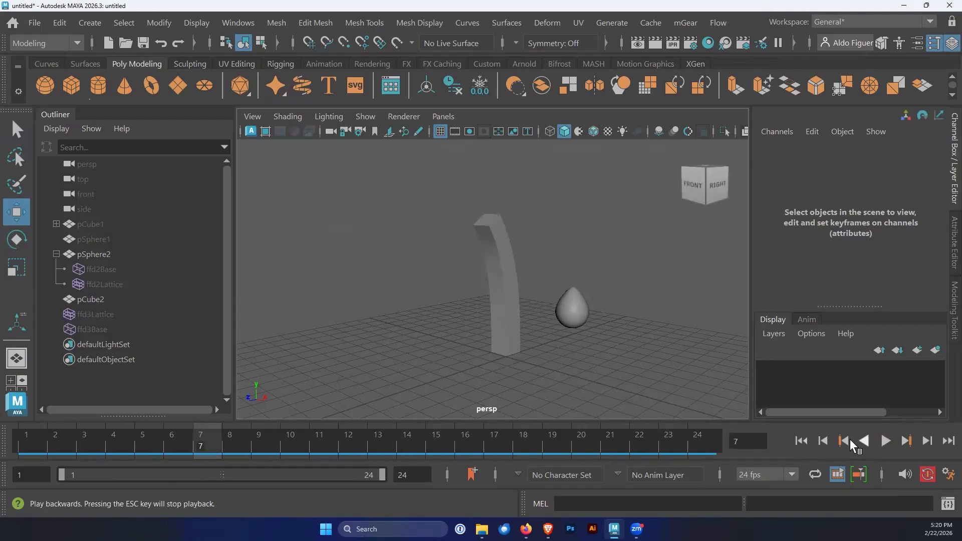
pyautogui.click(25, 444)
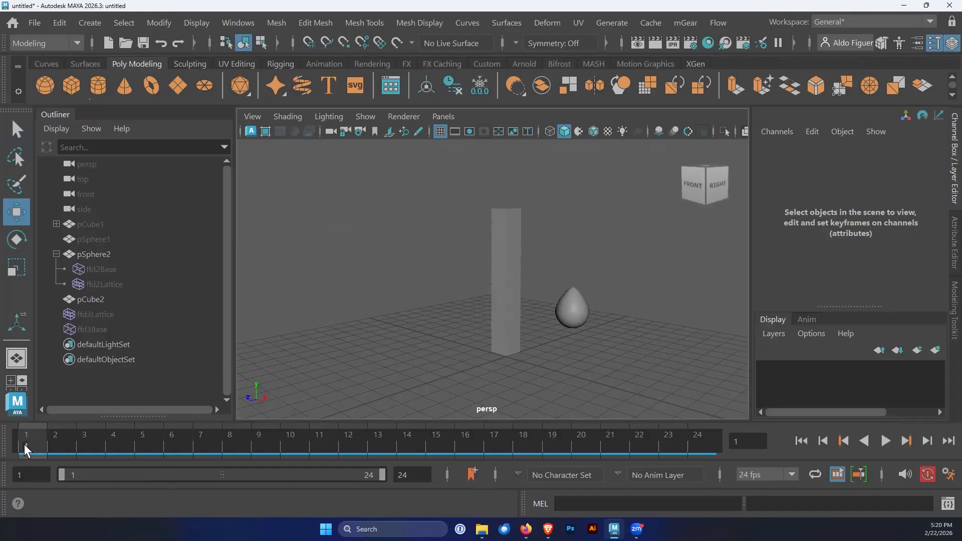
# Step: Unhide ffd2Base and ffd2Lattice of the teardrop sphere, and ffd3Lattice and ffd3Base of the tall cube
pyautogui.click(576, 315)
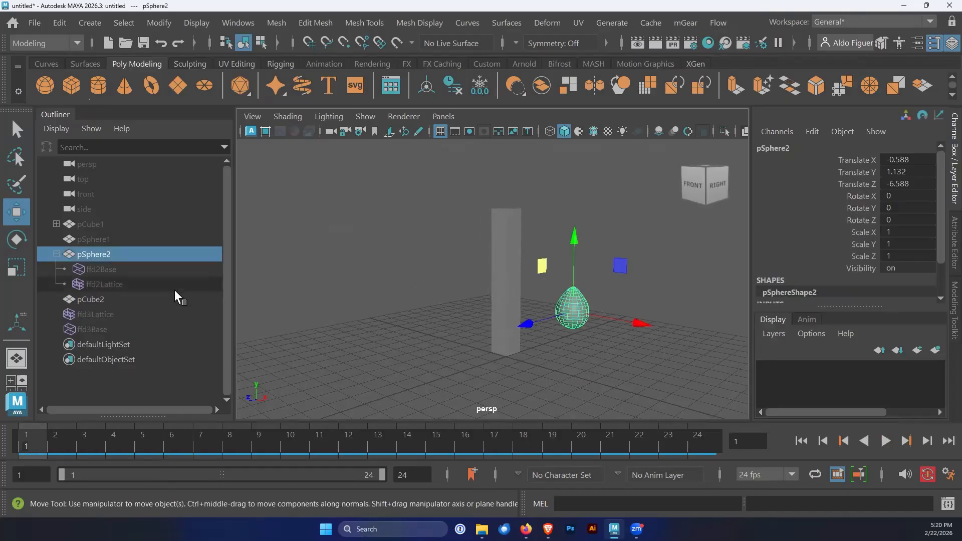
pyautogui.click(109, 269)
pyautogui.keyDown('shift'); pyautogui.click(107, 280); pyautogui.keyUp('shift')
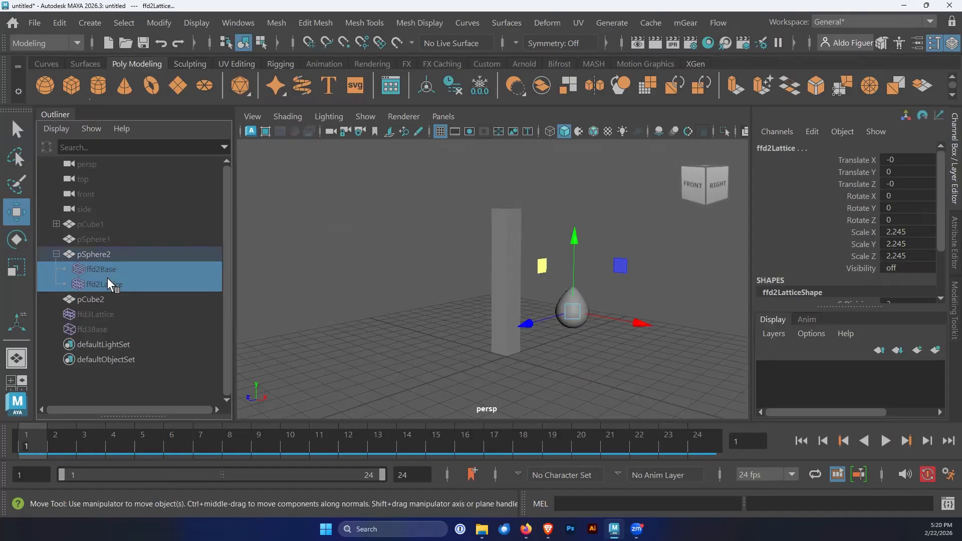
pyautogui.hotkey('shift', 'h')
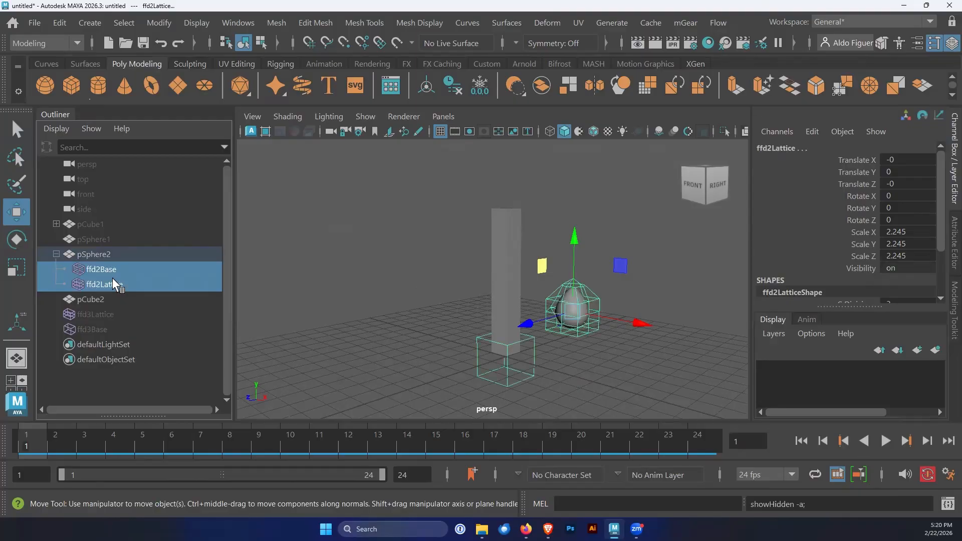
pyautogui.click(98, 315)
pyautogui.keyDown('shift'); pyautogui.click(101, 329); pyautogui.keyUp('shift')
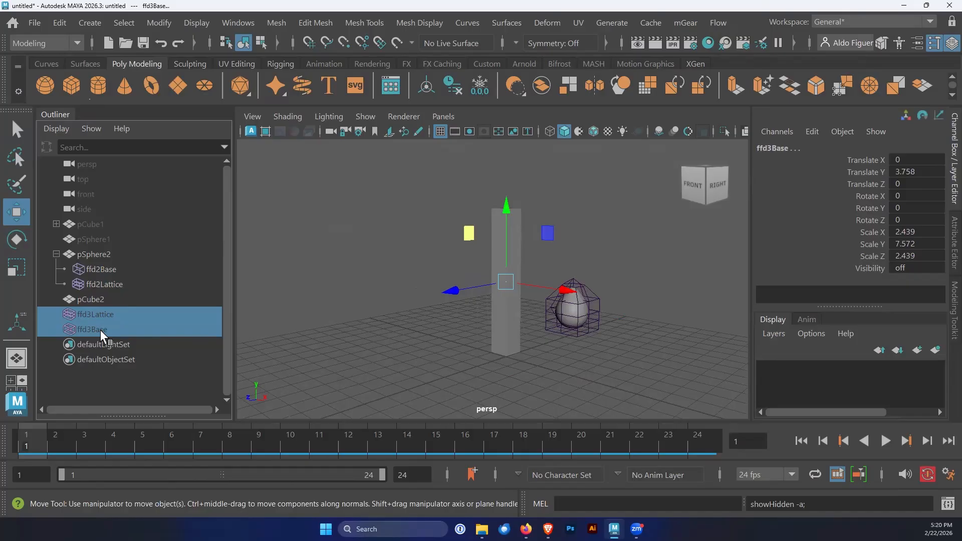
pyautogui.hotkey('shift', 'h')
pyautogui.moveTo(620, 365)
pyautogui.keyDown('alt'); pyautogui.mouseDown()
pyautogui.moveTo(582, 376)
pyautogui.moveTo(633, 366)
pyautogui.moveTo(627, 361)
pyautogui.mouseUp(); pyautogui.keyUp('alt')
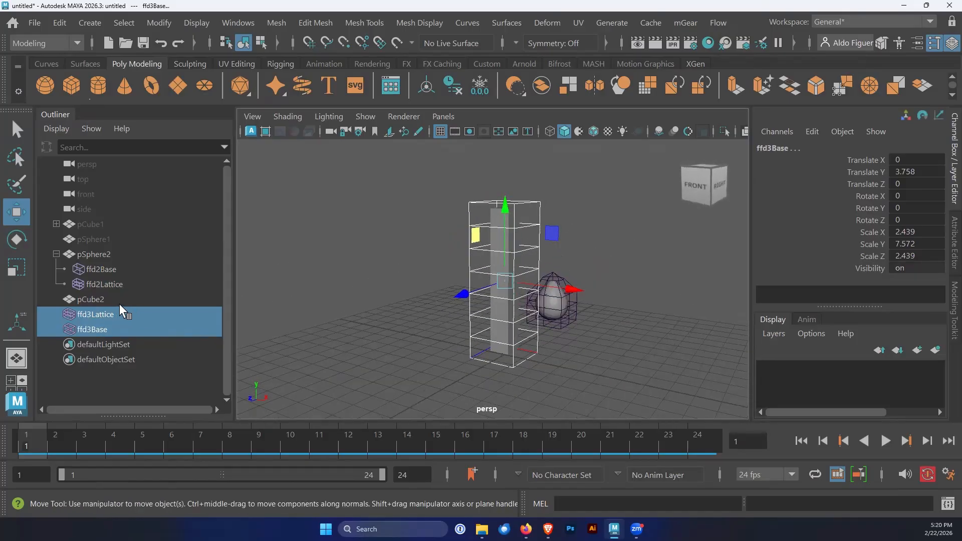
# Step: Move pCube2 out of its lattice to about -3.265 in X and play the animation to check the deformation
pyautogui.click(100, 301)
pyautogui.keyDown('alt'); pyautogui.moveTo(462, 319); pyautogui.dragTo(511, 317); pyautogui.keyUp('alt')
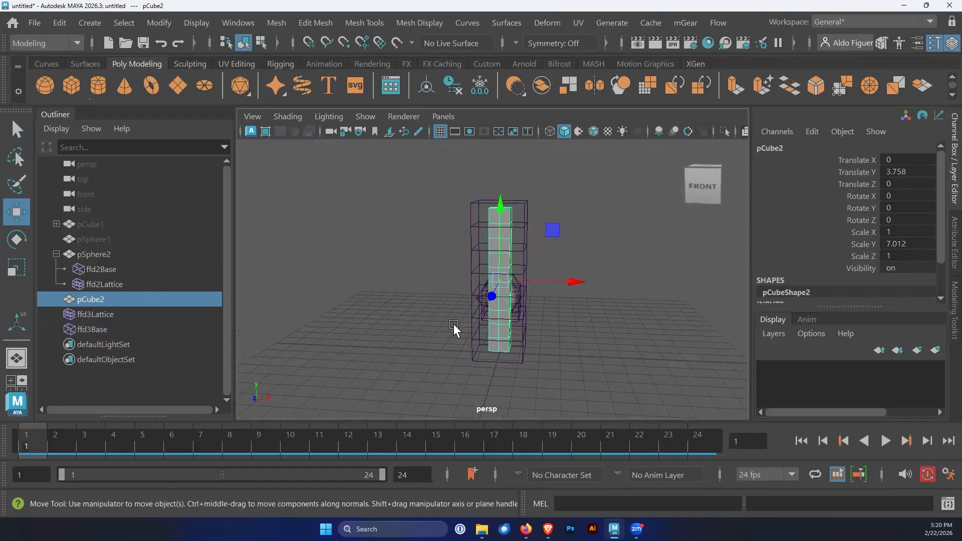
pyautogui.moveTo(599, 289); pyautogui.dragTo(510, 292)
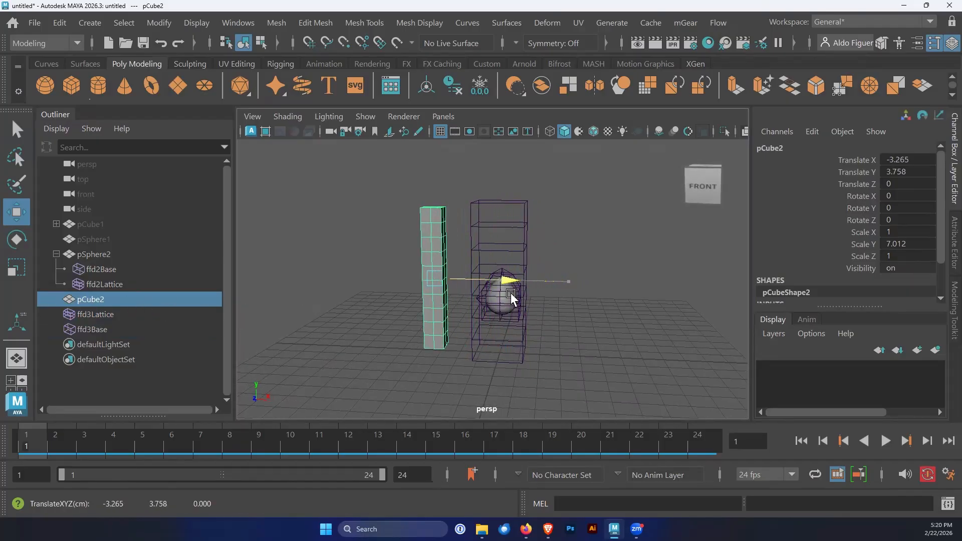
pyautogui.click(886, 441)
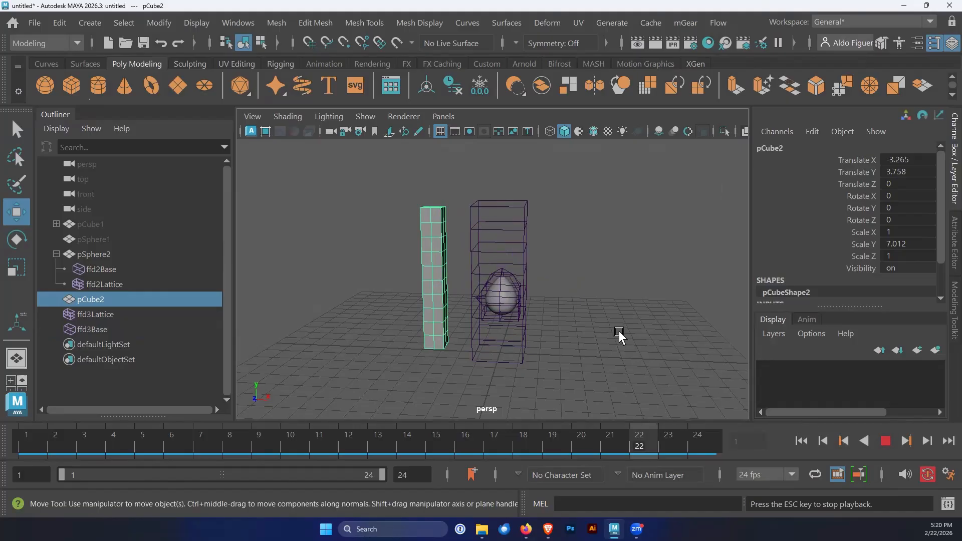
pyautogui.keyDown('alt'); pyautogui.moveTo(618, 330); pyautogui.dragTo(528, 336); pyautogui.keyUp('alt')
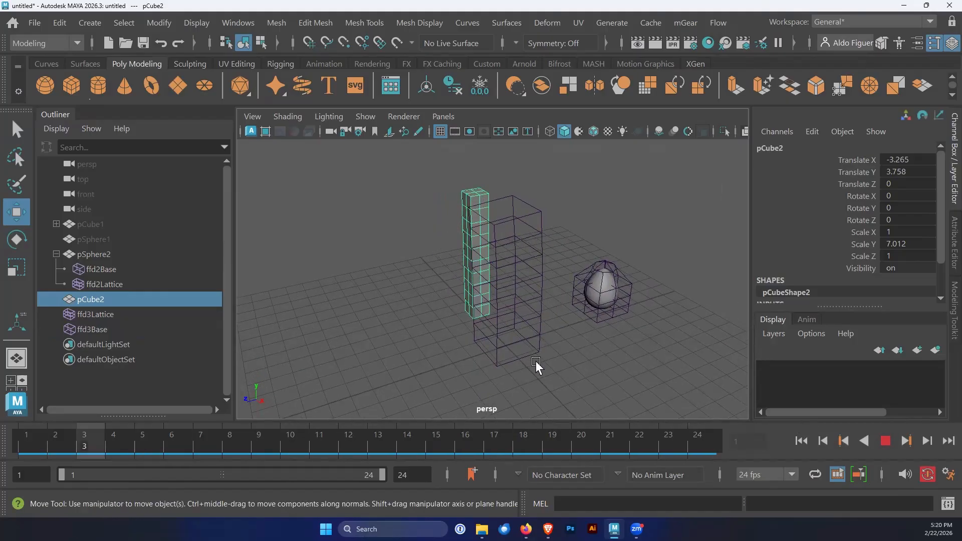
pyautogui.keyDown('alt'); pyautogui.moveTo(430, 355); pyautogui.dragTo(461, 340); pyautogui.keyUp('alt')
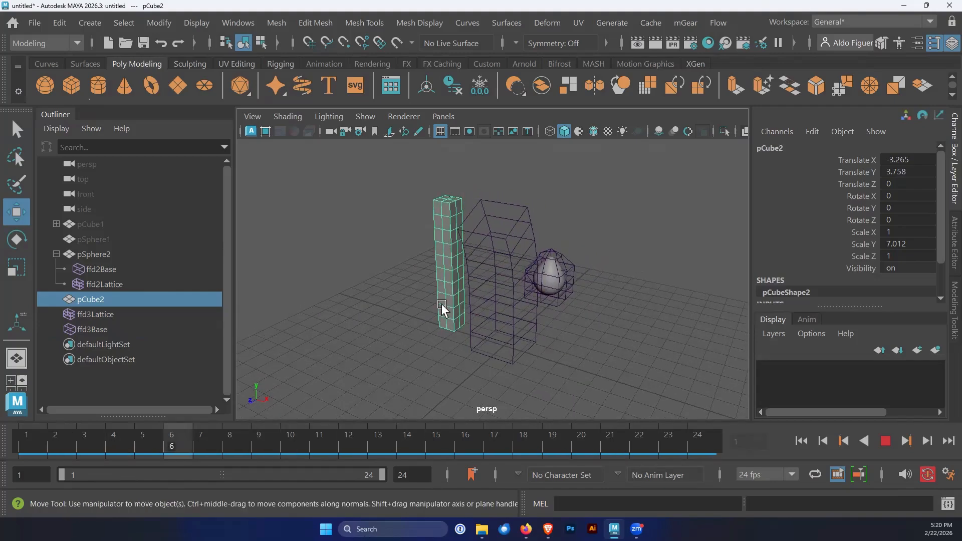
pyautogui.click(885, 440)
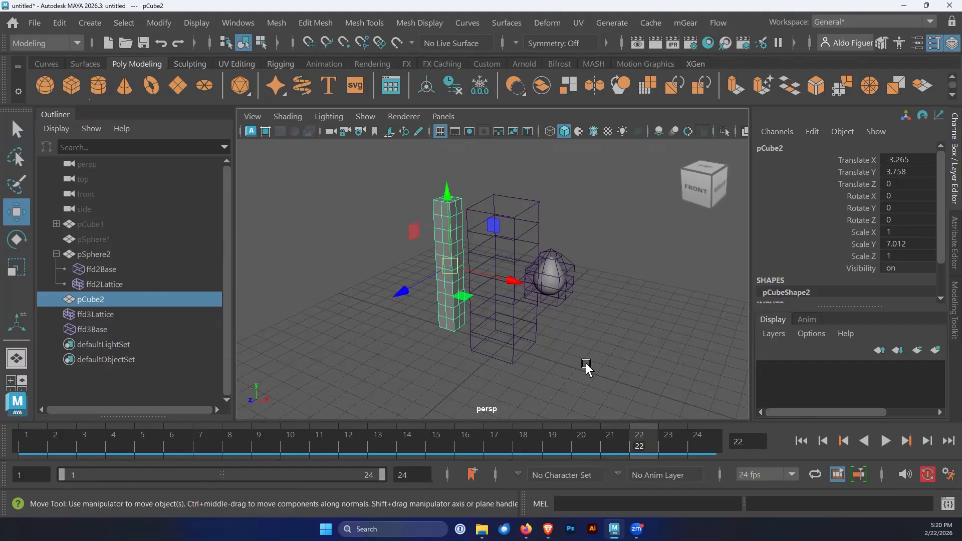
# Step: Move pCube2 partly back into the lattice, to about -1.457 in X, and play the animation again
pyautogui.click(886, 441)
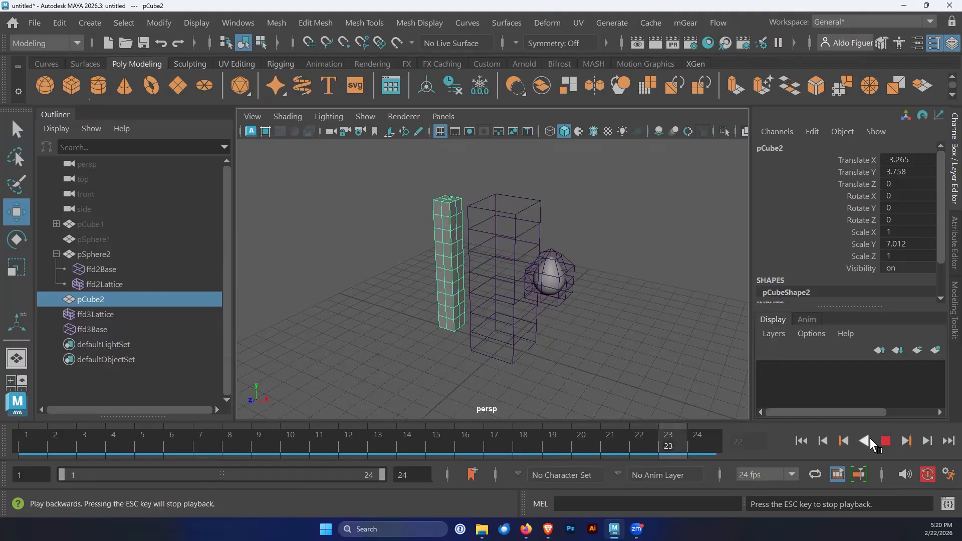
pyautogui.click(885, 441)
pyautogui.moveTo(514, 281); pyautogui.dragTo(545, 296)
pyautogui.click(886, 440)
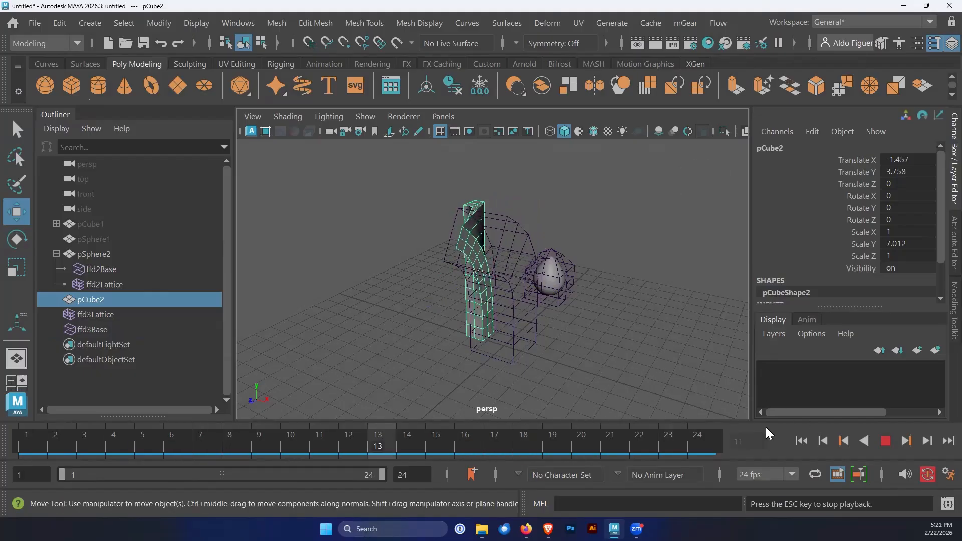
pyautogui.click(885, 440)
# Step: Undo both X moves of pCube2
pyautogui.hotkey('ctrl', 'z')
pyautogui.hotkey('ctrl', 'z')
pyautogui.hotkey('ctrl', 'z')
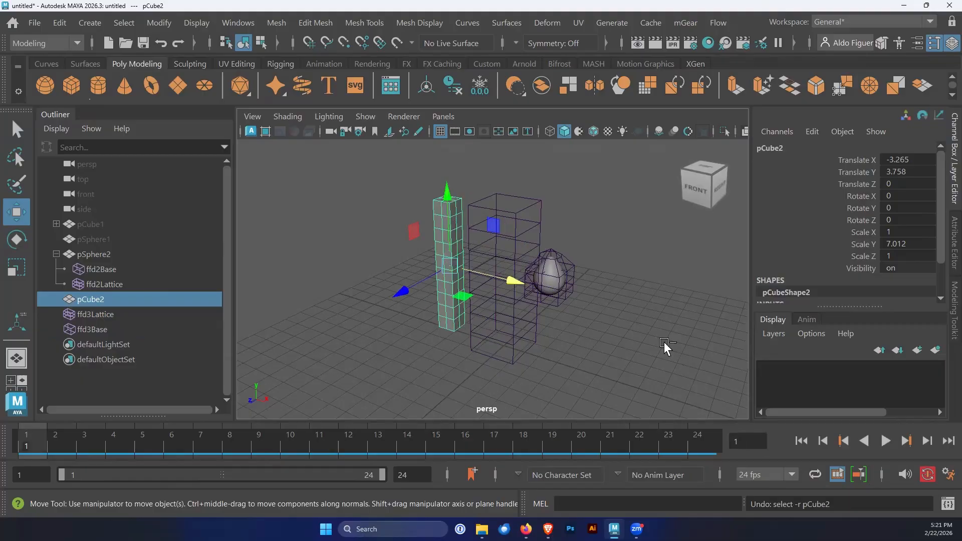
pyautogui.hotkey('ctrl', 'z')
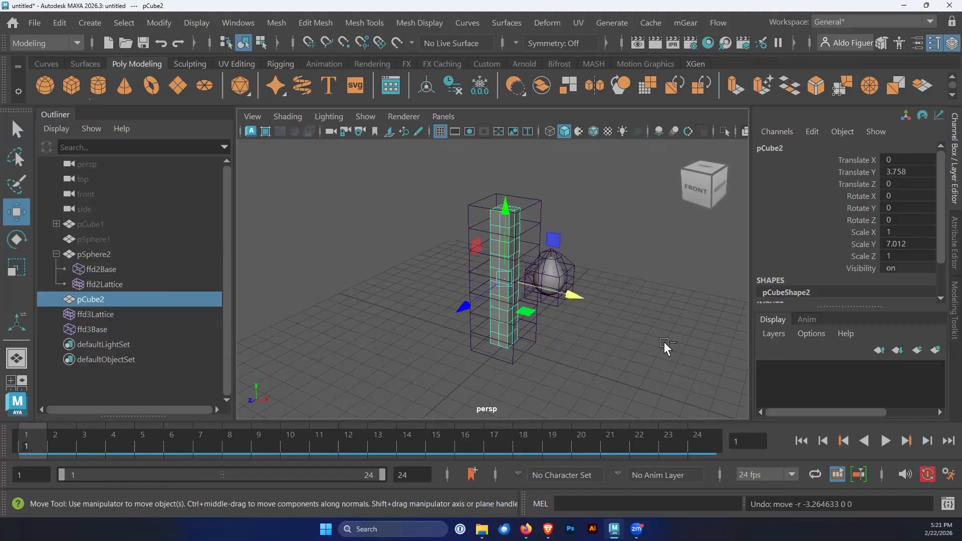
# Step: Set the Subdivisions Height of pCube2's polyCube2 input to 2
pyautogui.keyDown('alt'); pyautogui.moveTo(624, 359); pyautogui.dragTo(702, 357); pyautogui.keyUp('alt')
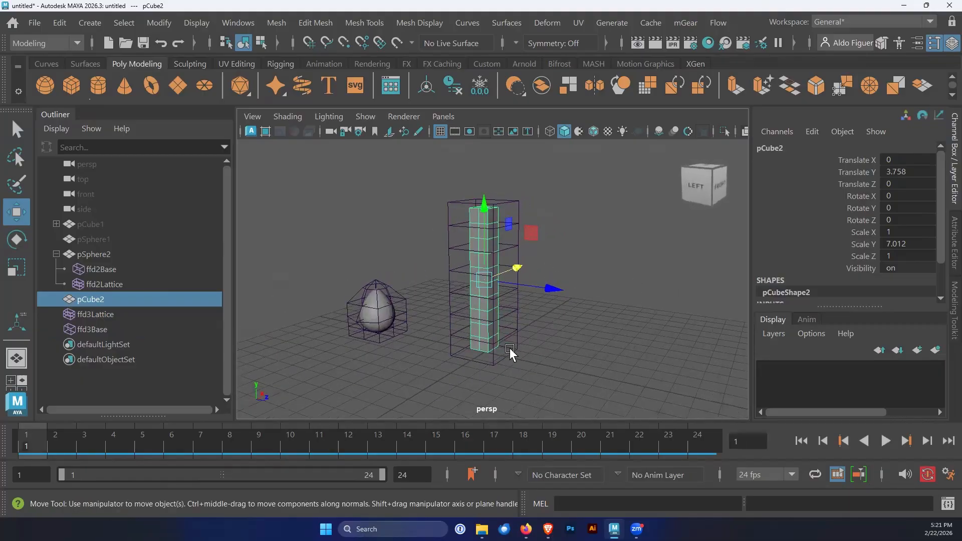
pyautogui.keyDown('alt'); pyautogui.moveTo(489, 352); pyautogui.dragTo(318, 361); pyautogui.keyUp('alt')
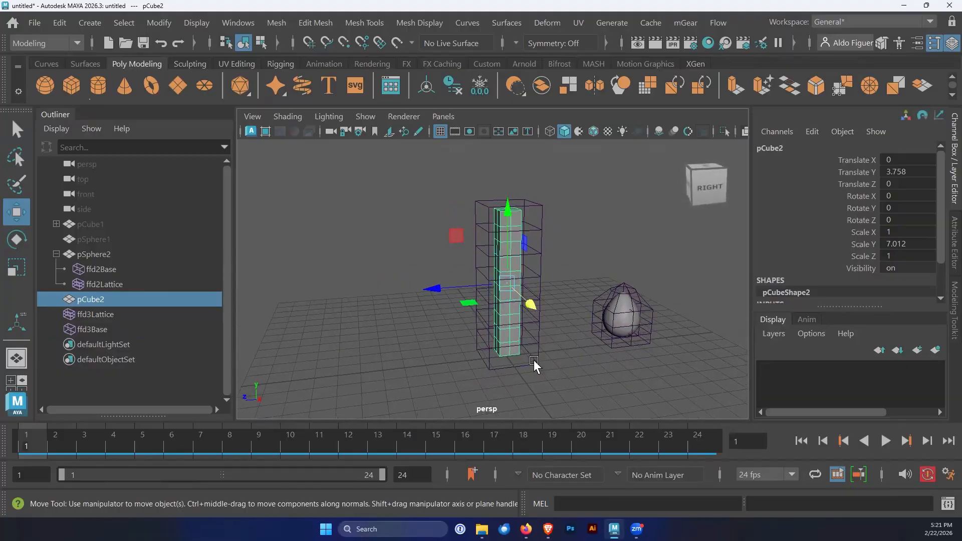
pyautogui.click(102, 300)
pyautogui.scroll(-3, 938, 240)
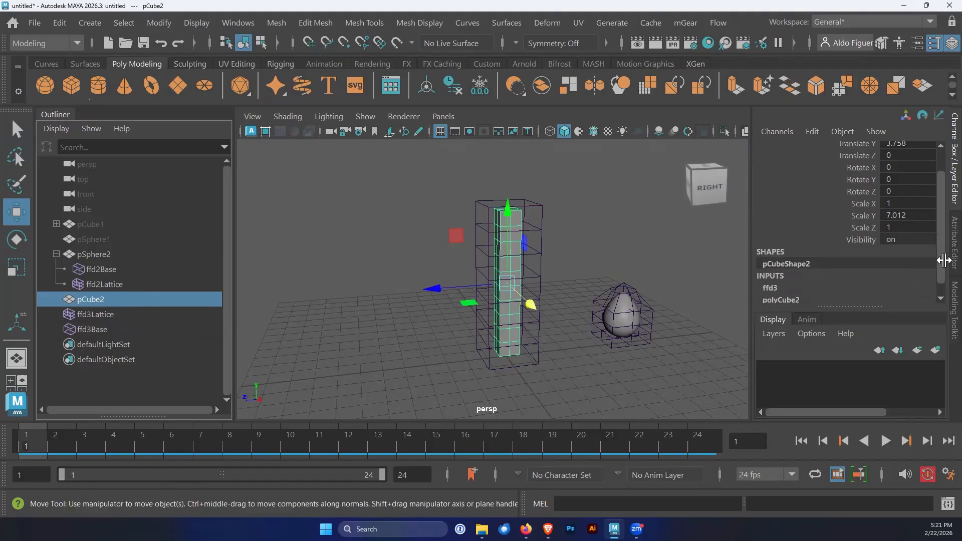
pyautogui.click(793, 288)
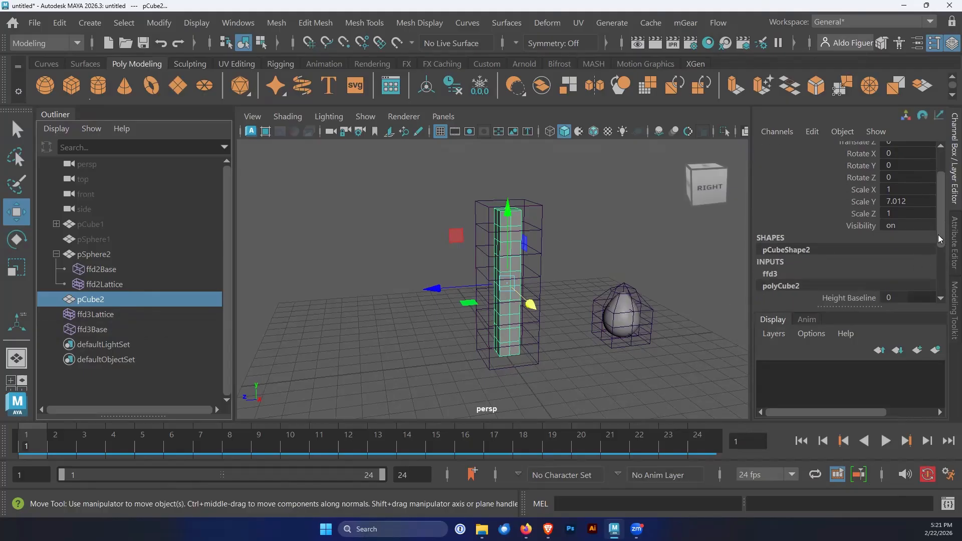
pyautogui.moveTo(940, 239); pyautogui.dragTo(939, 293)
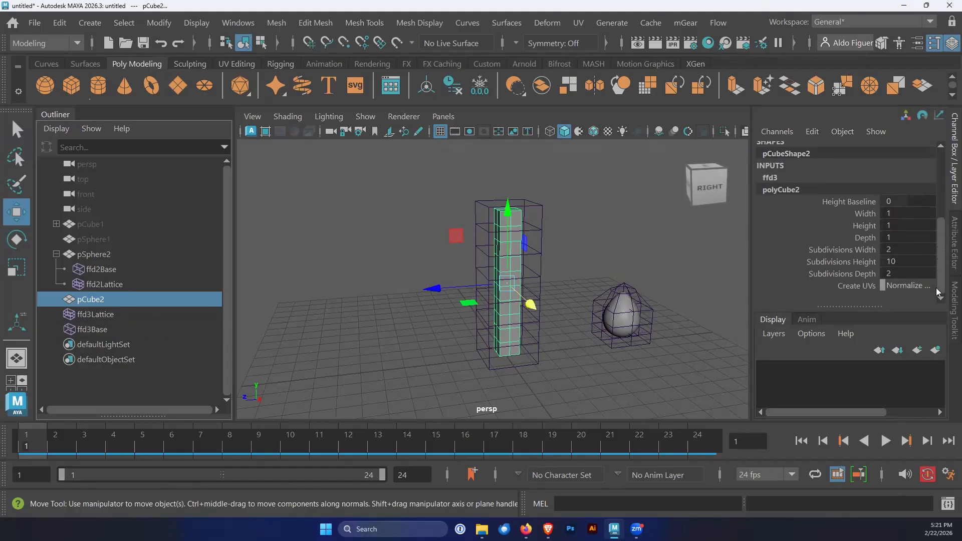
pyautogui.click(902, 261)
pyautogui.write('2')
pyautogui.press('Return')
# Step: Set the Subdivisions Width, Height and Depth of pCube2's polyCube2 input to 1
pyautogui.keyDown('alt'); pyautogui.moveTo(501, 358); pyautogui.dragTo(567, 355); pyautogui.keyUp('alt')
pyautogui.click(562, 360)
pyautogui.click(498, 273)
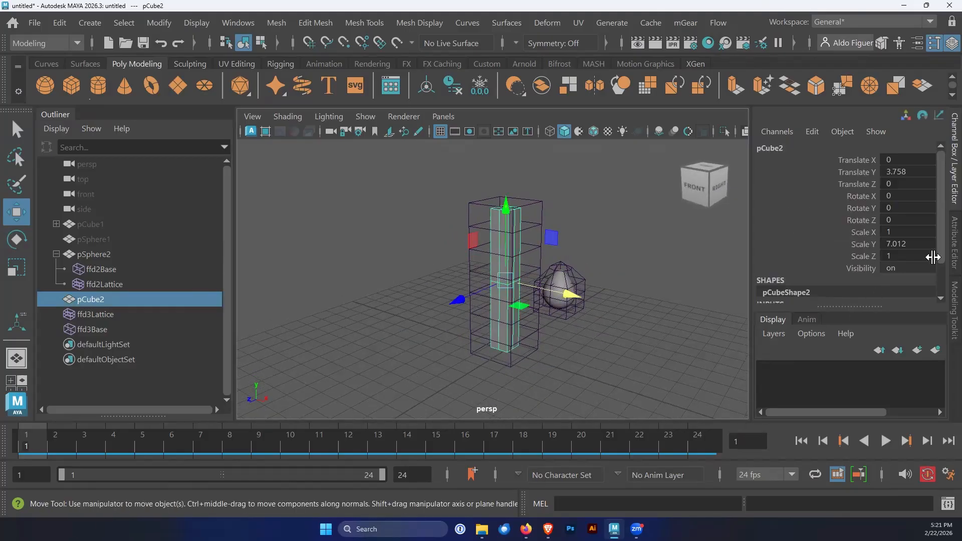
pyautogui.scroll(-3, 941, 293)
pyautogui.click(801, 289)
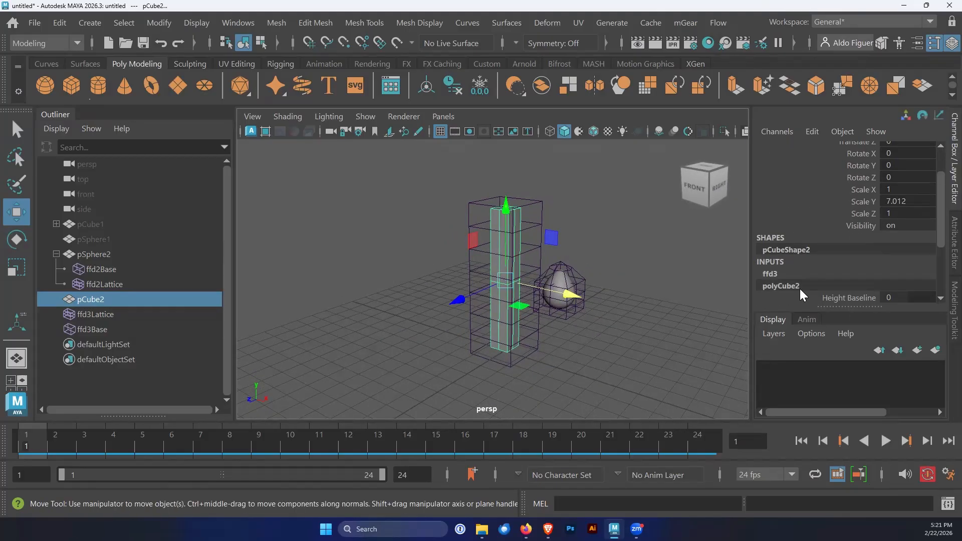
pyautogui.scroll(-2, 939, 265)
pyautogui.scroll(-4, 938, 265)
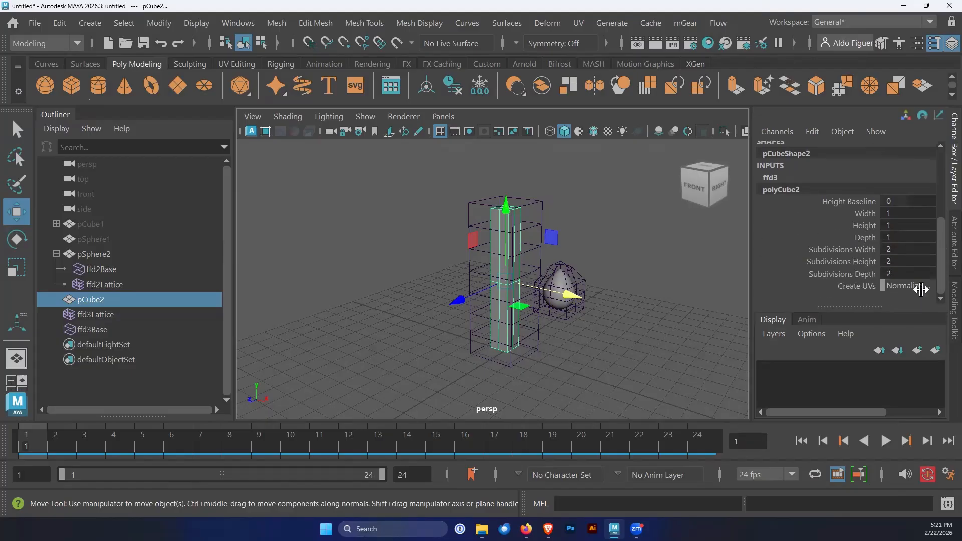
pyautogui.moveTo(897, 249); pyautogui.dragTo(899, 275)
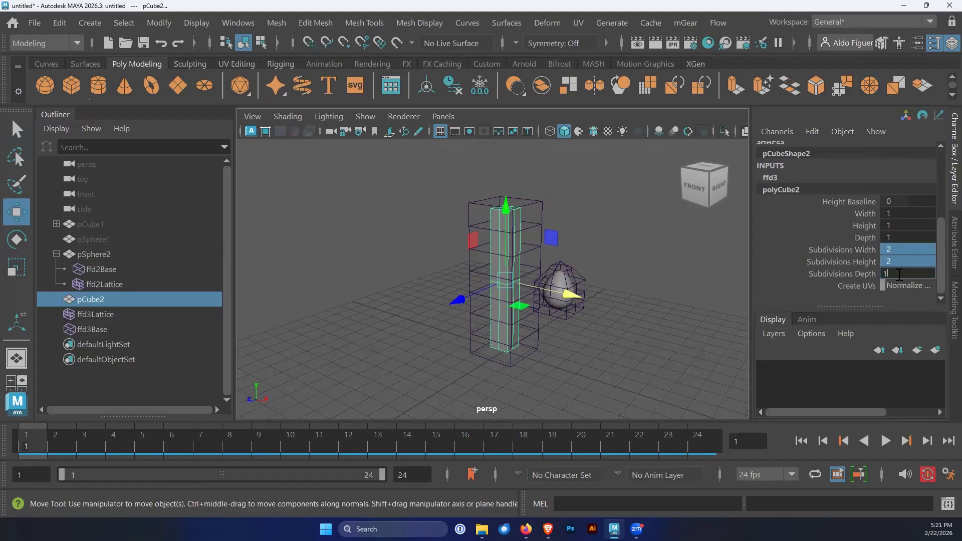
pyautogui.press('Return')
pyautogui.click(649, 361)
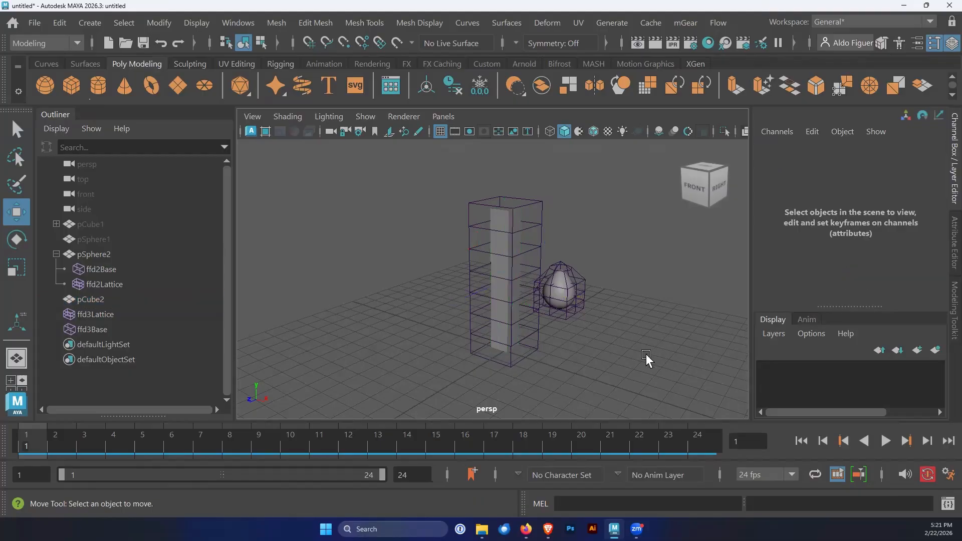
# Step: Play the animation to check how the cube bends without extra subdivisions, and stop it mid-bend
pyautogui.keyDown('alt'); pyautogui.moveTo(645, 361); pyautogui.dragTo(581, 286); pyautogui.keyUp('alt')
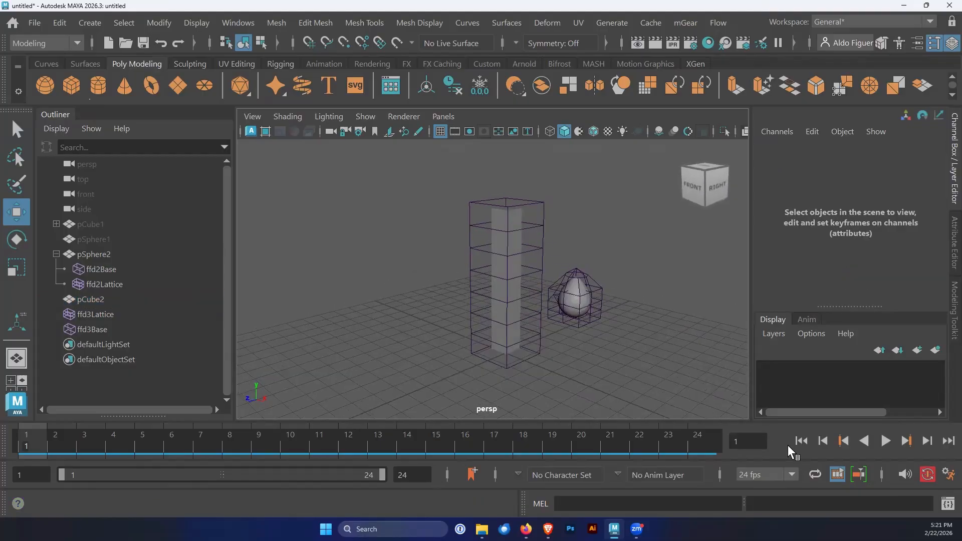
pyautogui.click(886, 441)
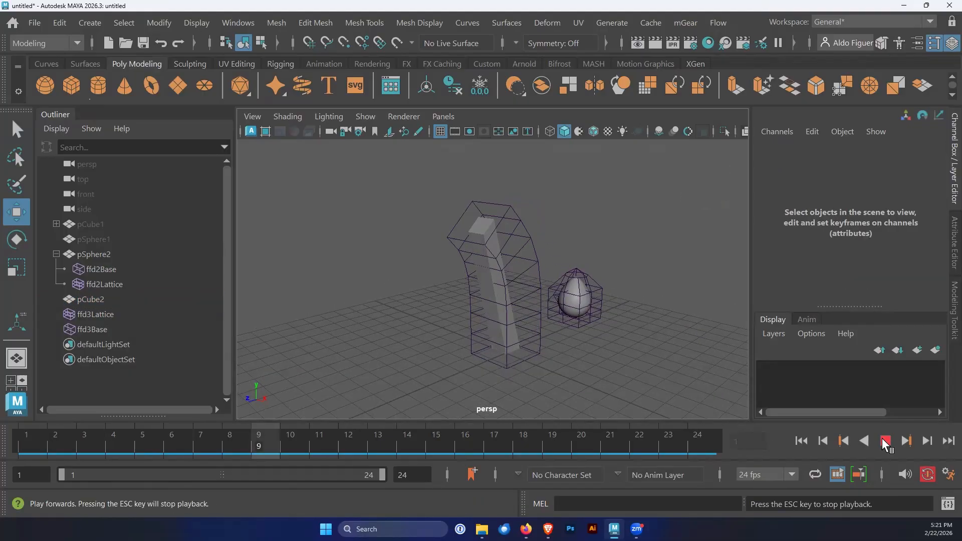
pyautogui.click(886, 441)
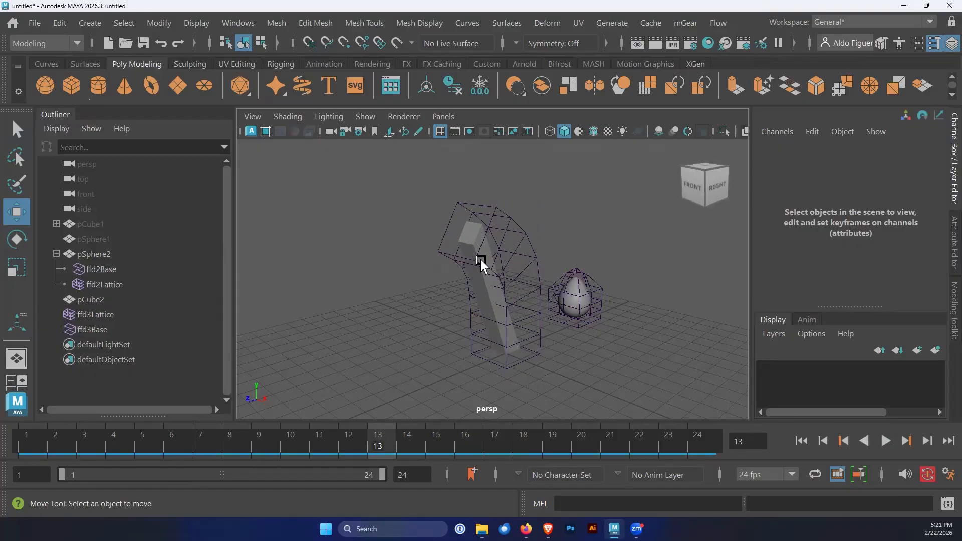
# Step: Go to frame 12 and set the Subdivisions Height of pCube2's polyCube2 input to 2
pyautogui.click(473, 239)
pyautogui.keyDown('alt'); pyautogui.moveTo(519, 265); pyautogui.dragTo(534, 341); pyautogui.keyUp('alt')
pyautogui.click(343, 454)
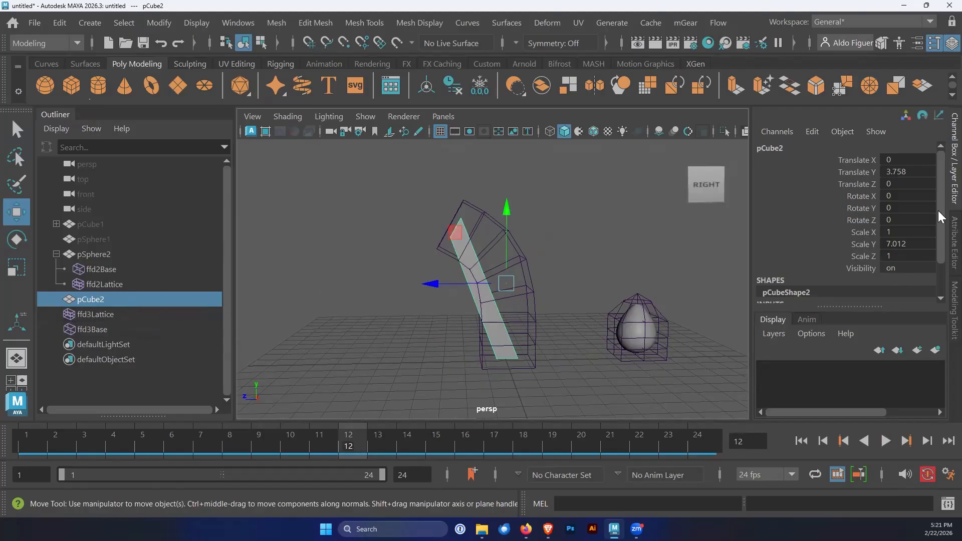
pyautogui.moveTo(938, 207); pyautogui.dragTo(939, 282)
pyautogui.click(775, 286)
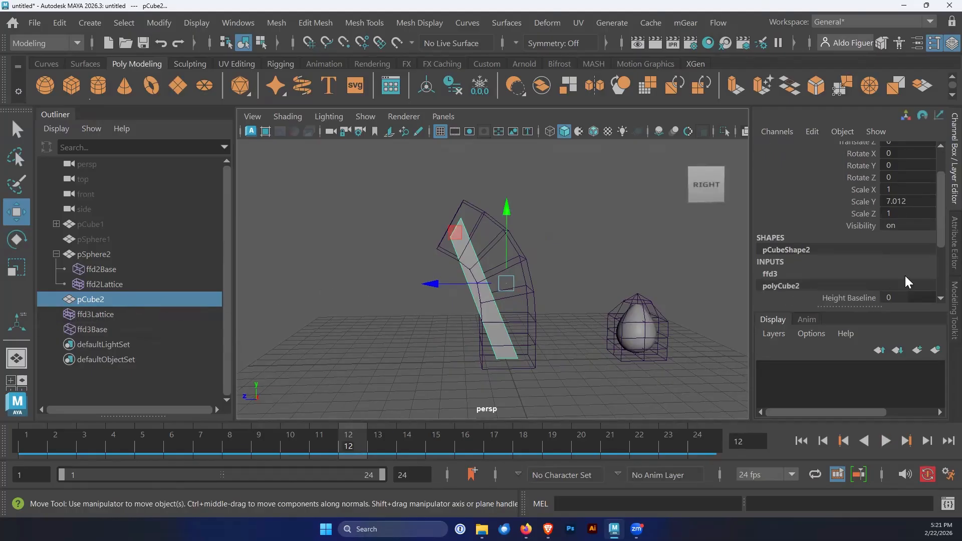
pyautogui.moveTo(938, 237); pyautogui.dragTo(936, 292)
pyautogui.doubleClick(900, 261)
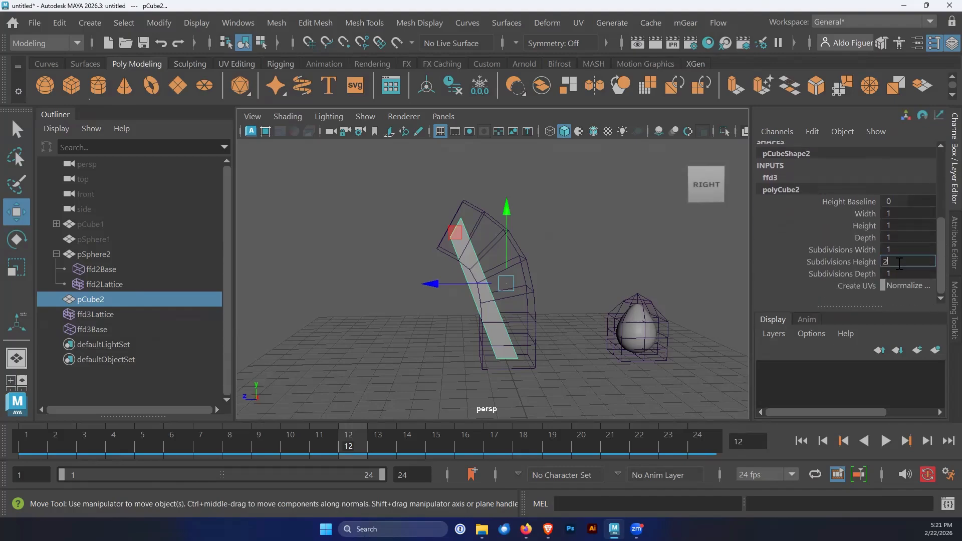
pyautogui.press('Return')
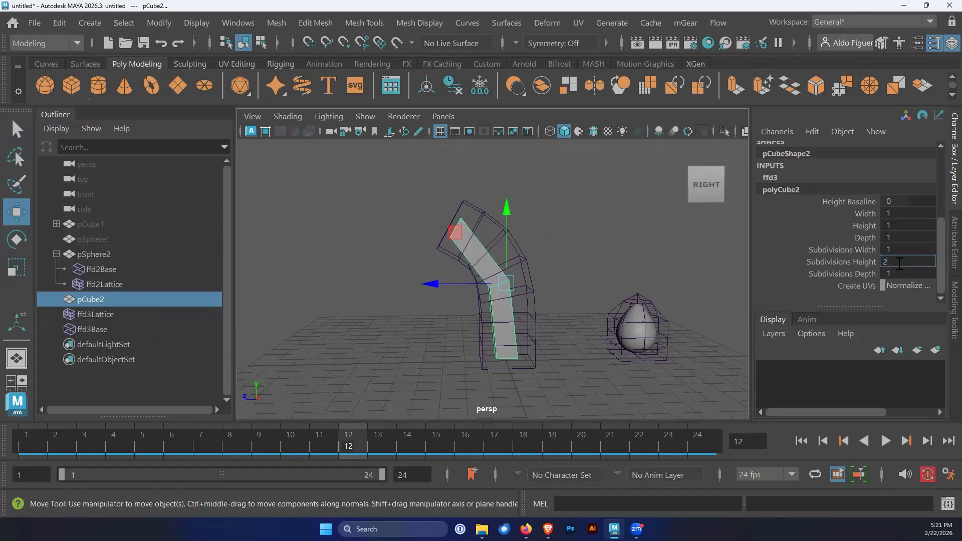
# Step: Raise pCube2's Subdivisions Height in turn to 4, 8 and 16 to compare the bend's smoothness
pyautogui.write('4')
pyautogui.press('Return')
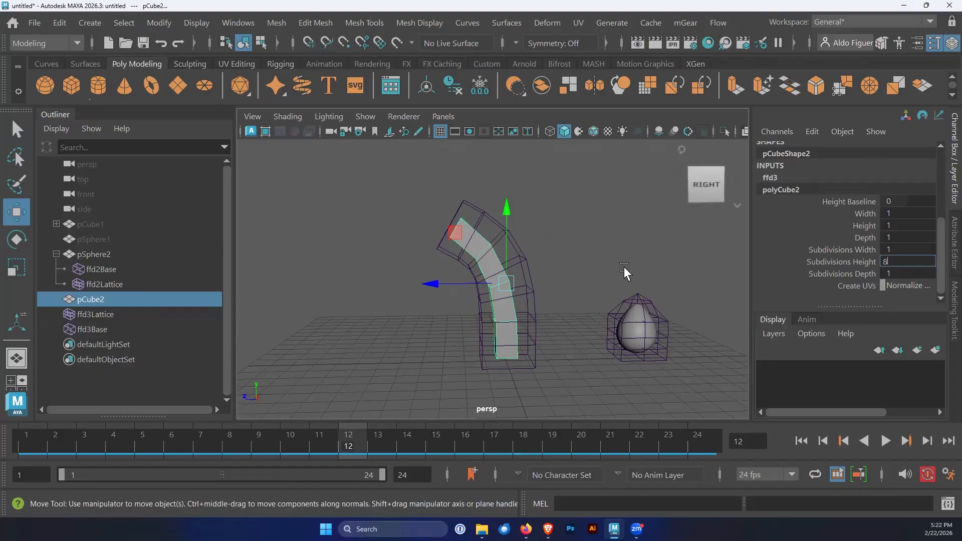
pyautogui.press('Return')
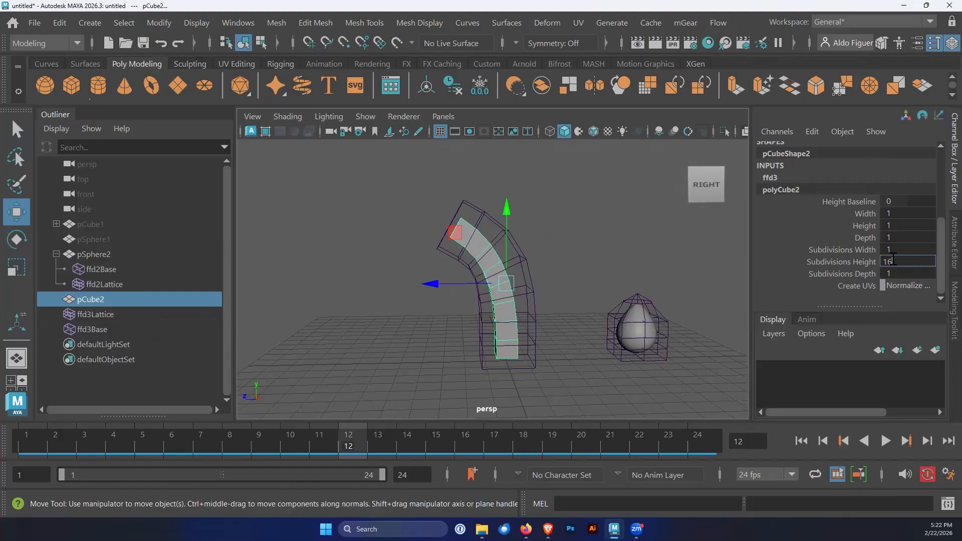
pyautogui.moveTo(479, 316)
pyautogui.keyDown('alt'); pyautogui.mouseDown()
pyautogui.moveTo(526, 306)
pyautogui.moveTo(484, 311)
pyautogui.mouseUp(); pyautogui.keyUp('alt')
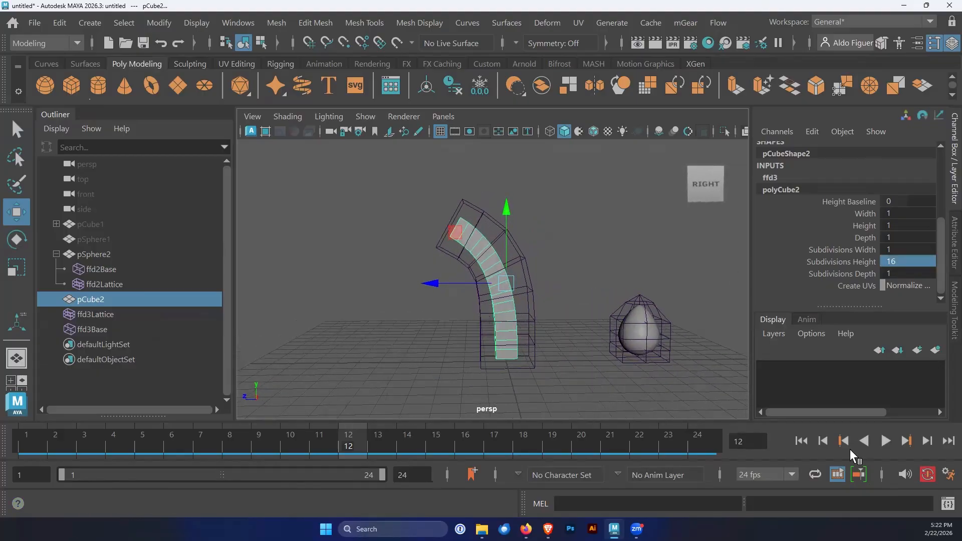
# Step: Play the animation with the 16-subdivision cube and return to frame 1
pyautogui.click(886, 441)
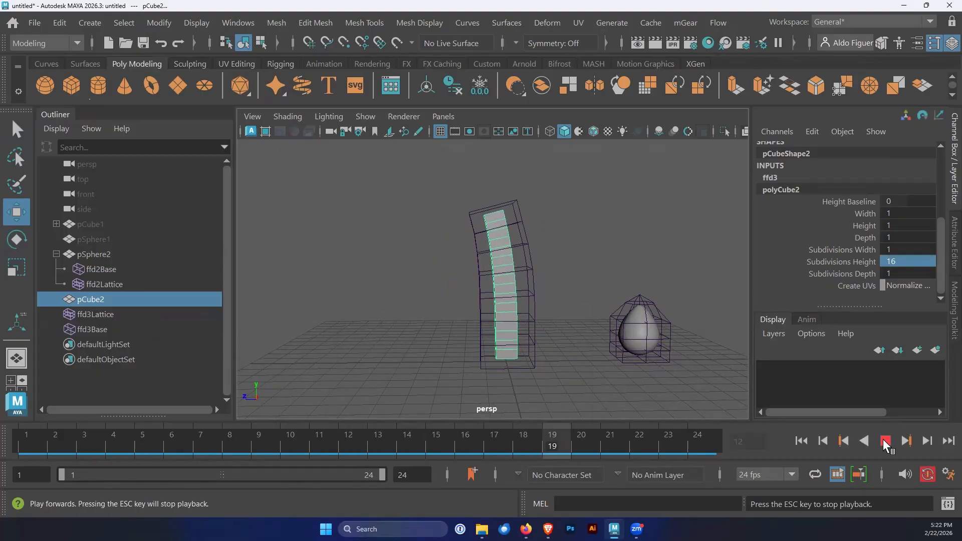
pyautogui.click(885, 441)
pyautogui.click(801, 442)
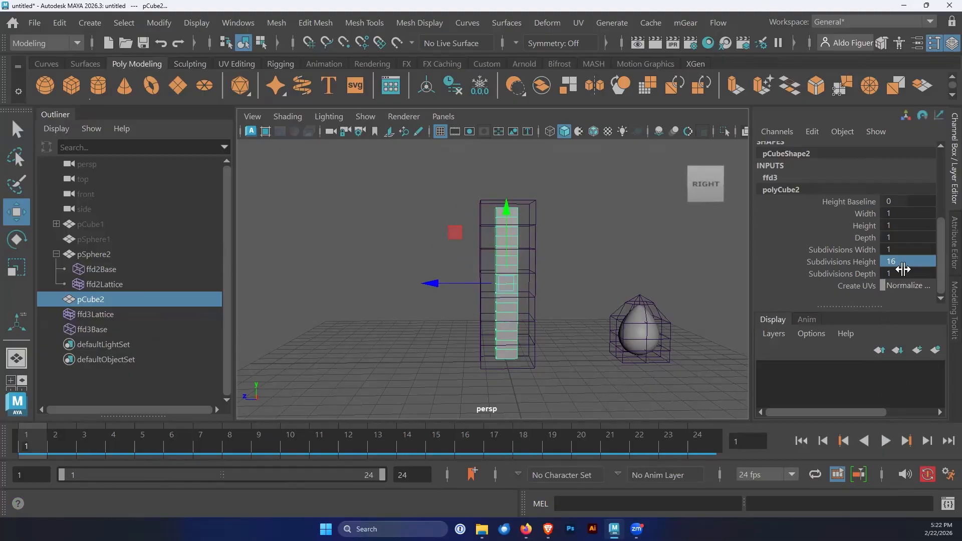
# Step: Preview pCube2 with smooth mesh display and restore its unsmoothed display
pyautogui.press('3')
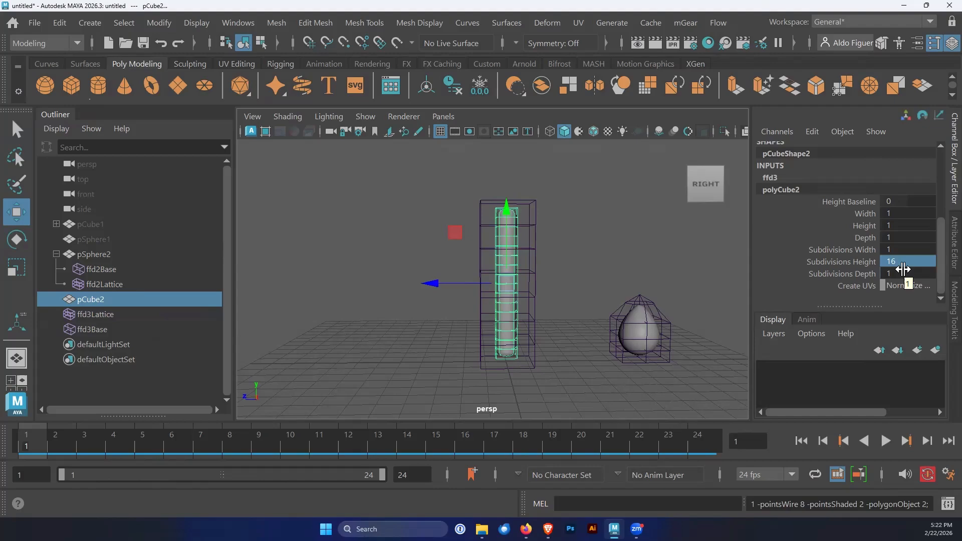
pyautogui.press('1')
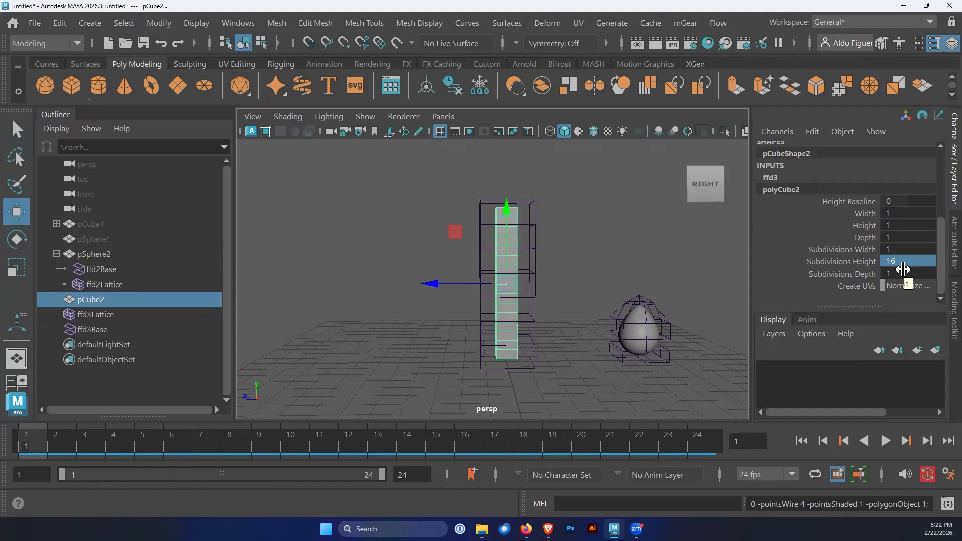
# Step: Set pCube2's Subdivisions Height to 32 and play the animation to check the bend from an angled view
pyautogui.doubleClick(904, 260)
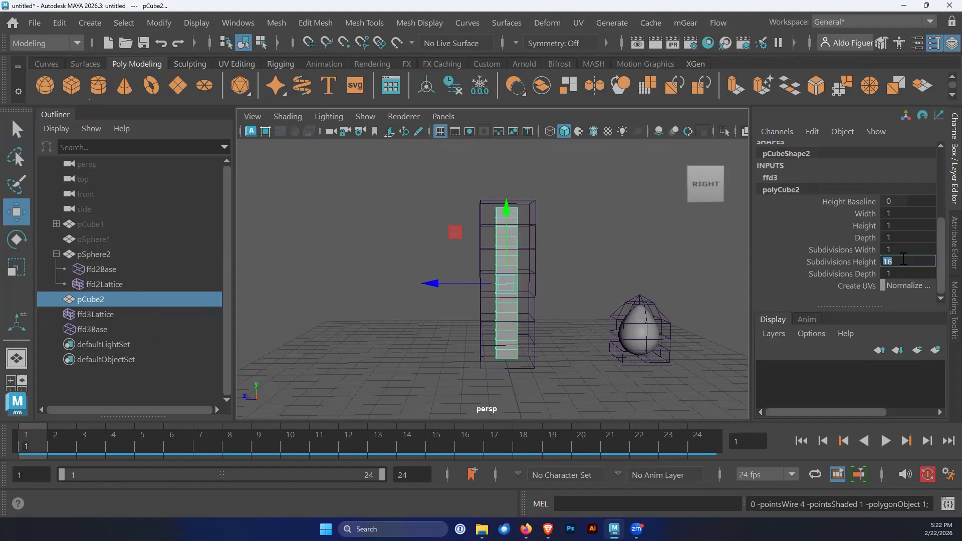
pyautogui.press('Return')
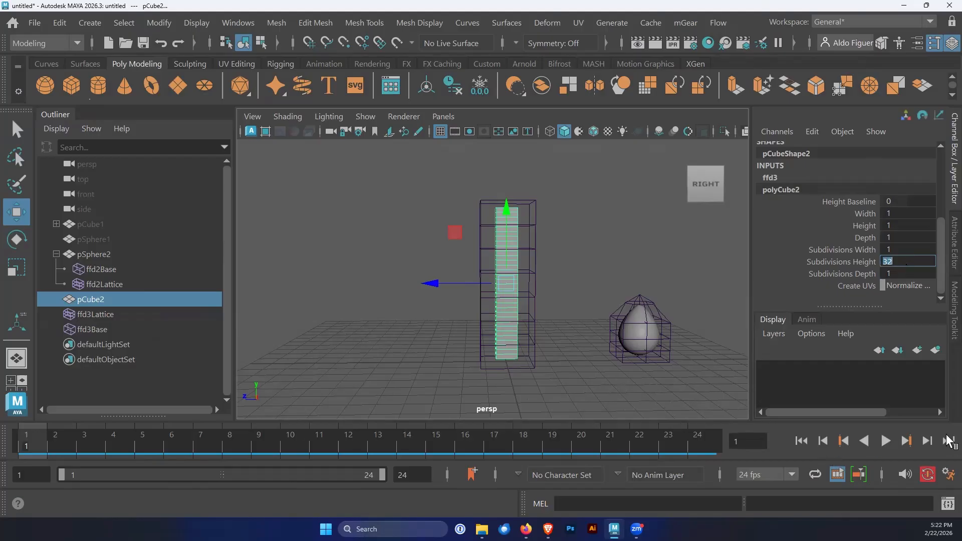
pyautogui.click(885, 441)
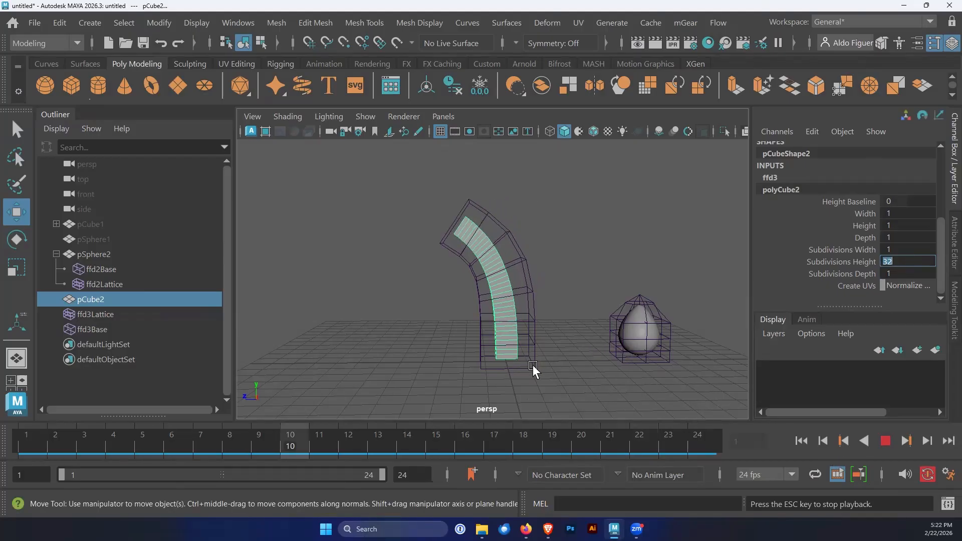
pyautogui.keyDown('alt'); pyautogui.moveTo(533, 365); pyautogui.dragTo(561, 368); pyautogui.keyUp('alt')
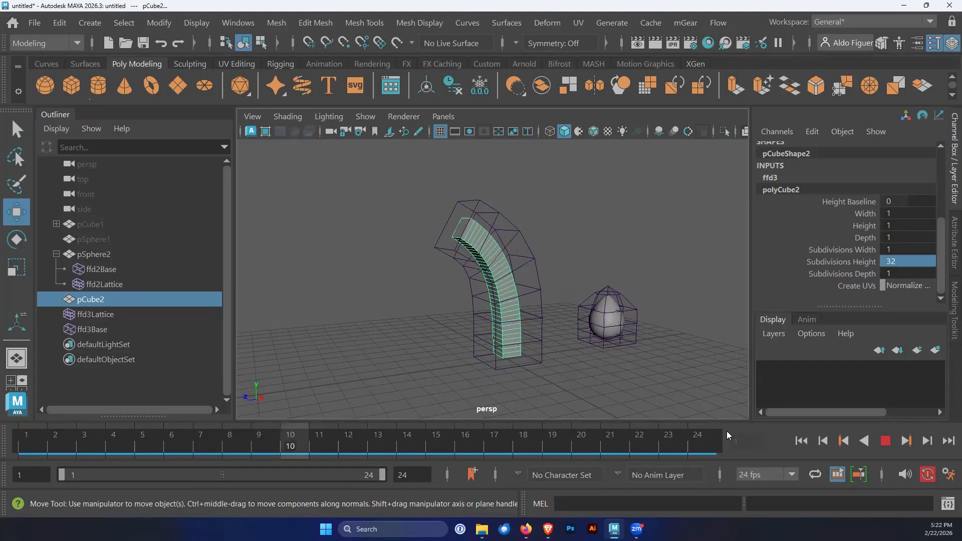
pyautogui.click(886, 440)
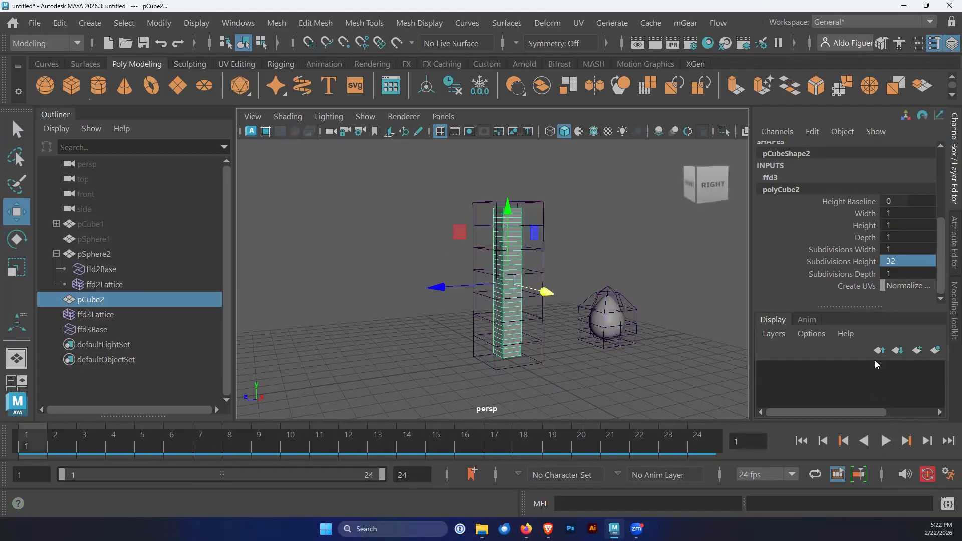
# Step: Reduce pCube2's Subdivisions Height to 4 and play the animation to compare the bend
pyautogui.click(901, 266)
pyautogui.write('4')
pyautogui.press('Return')
pyautogui.click(886, 441)
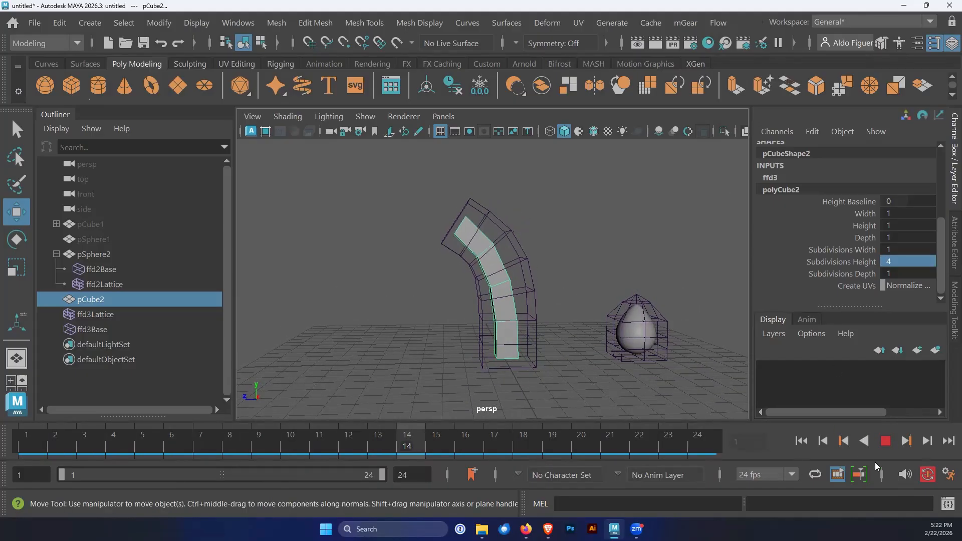
pyautogui.click(886, 440)
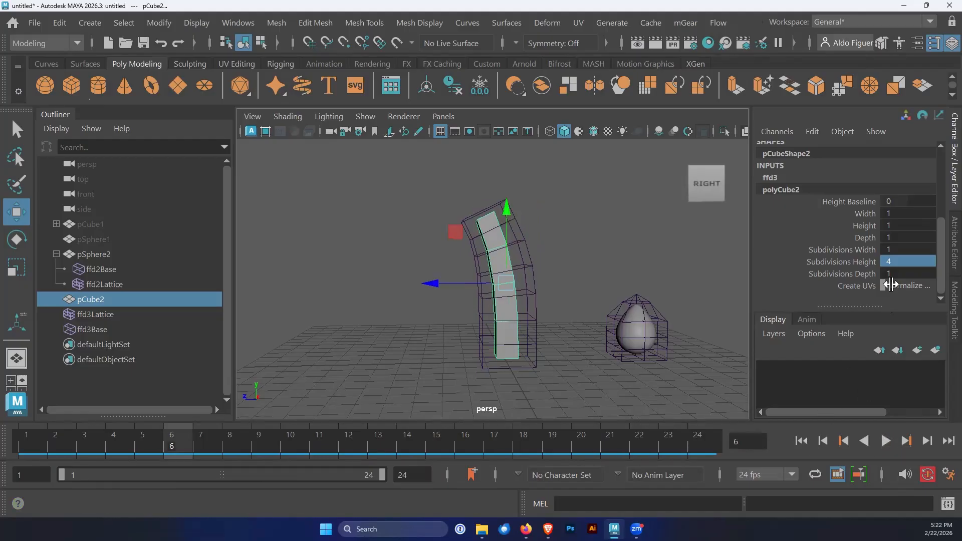
# Step: Set pCube2's Subdivisions Height to 8 and play the animation, ending back at frame 1
pyautogui.click(899, 262)
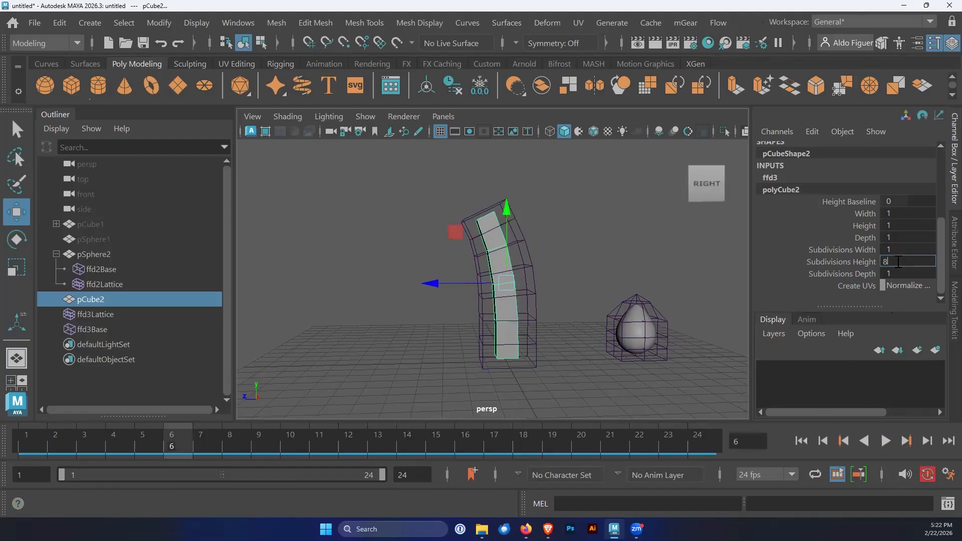
pyautogui.click(886, 440)
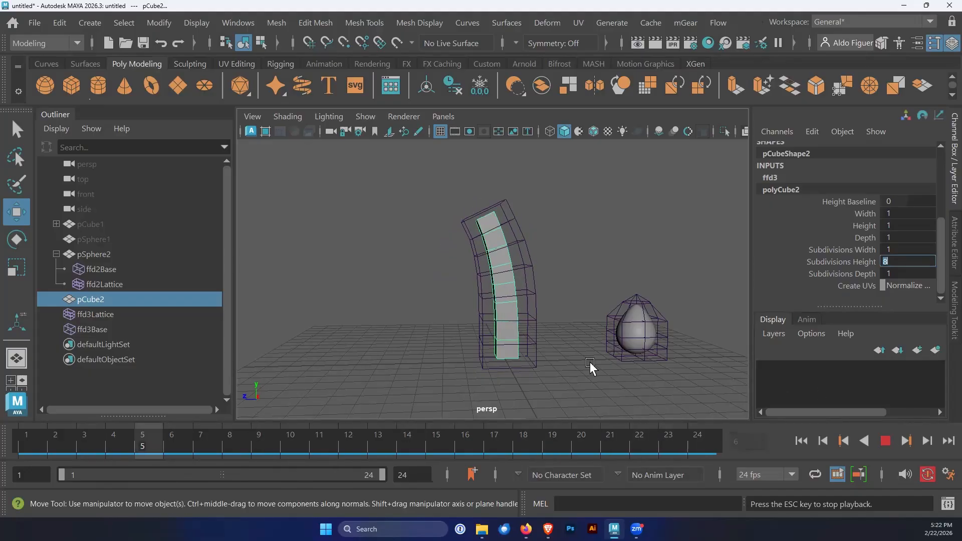
pyautogui.moveTo(591, 365)
pyautogui.keyDown('alt'); pyautogui.mouseDown()
pyautogui.moveTo(603, 370)
pyautogui.moveTo(593, 360)
pyautogui.mouseUp(); pyautogui.keyUp('alt')
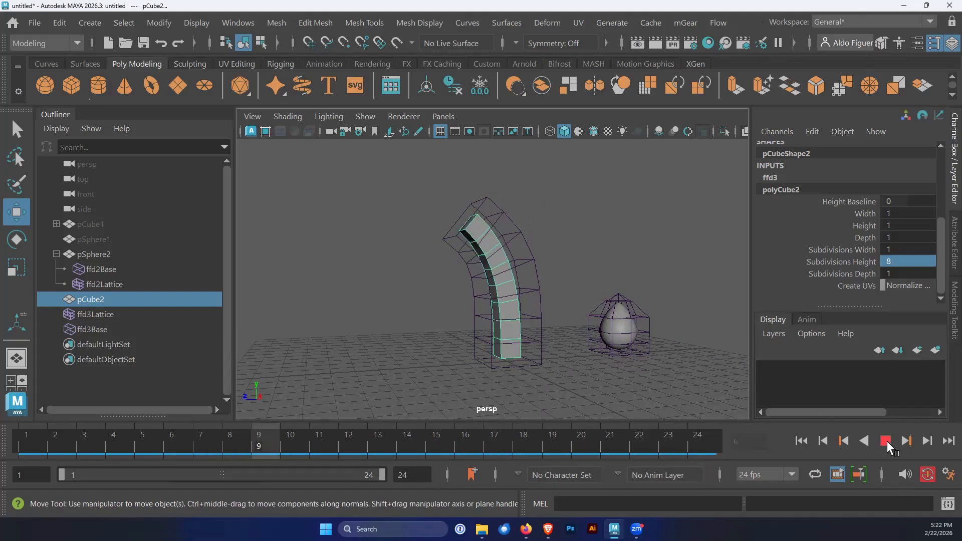
pyautogui.click(886, 440)
pyautogui.click(802, 441)
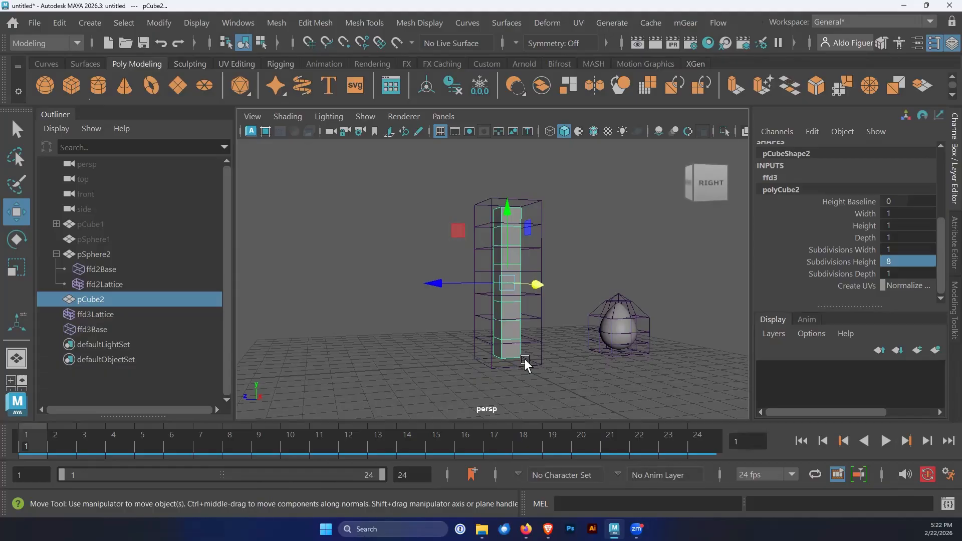
pyautogui.keyDown('alt'); pyautogui.moveTo(533, 374); pyautogui.dragTo(556, 389); pyautogui.keyUp('alt')
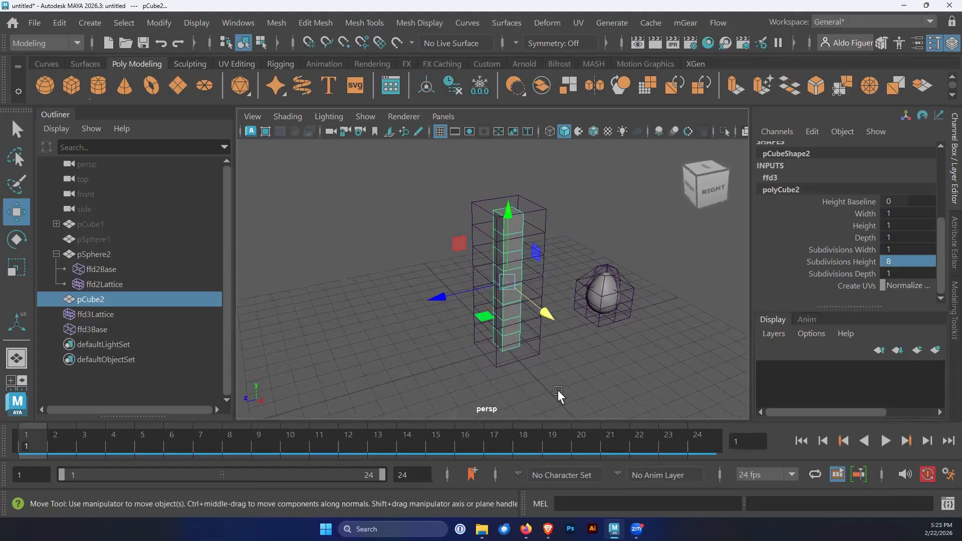
pyautogui.keyDown('alt'); pyautogui.moveTo(556, 390); pyautogui.dragTo(529, 382, button='middle'); pyautogui.keyUp('alt')
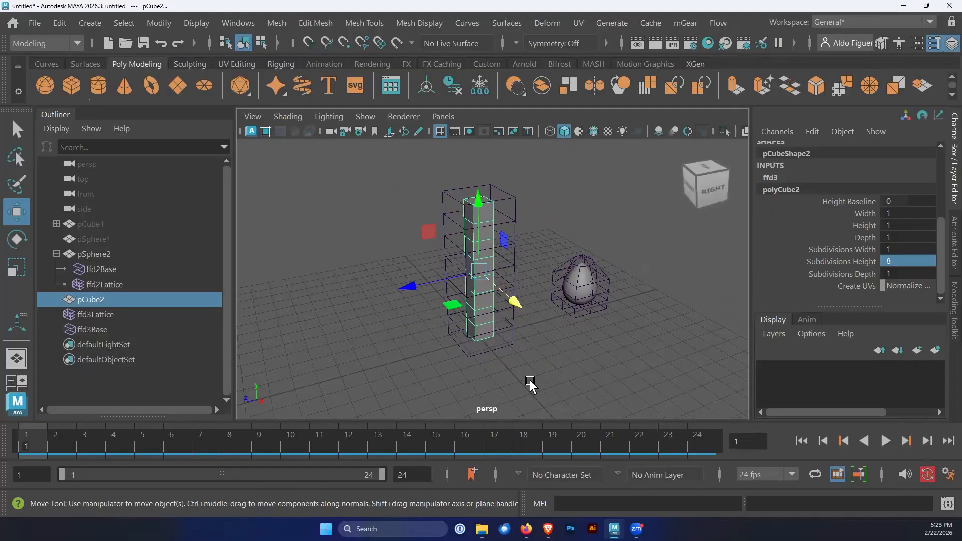